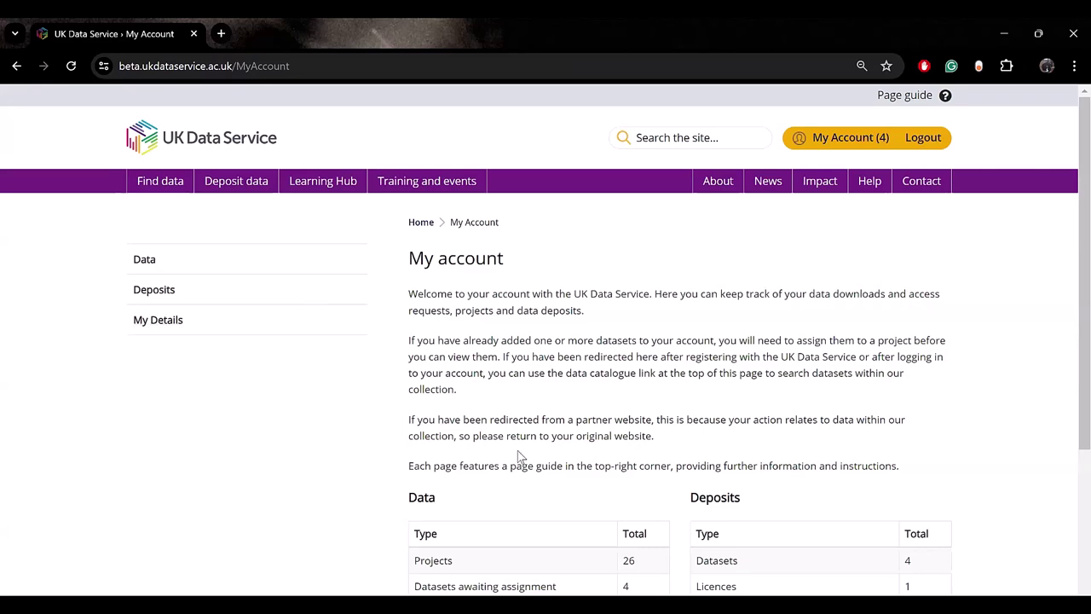
Step: Go from the account overview to the Deposits section and start offering a new dataset
scroll(550, 401, up, 1)
drag(417, 414, 453, 424)
scroll(454, 422, up, 1)
scroll(455, 422, up, 1)
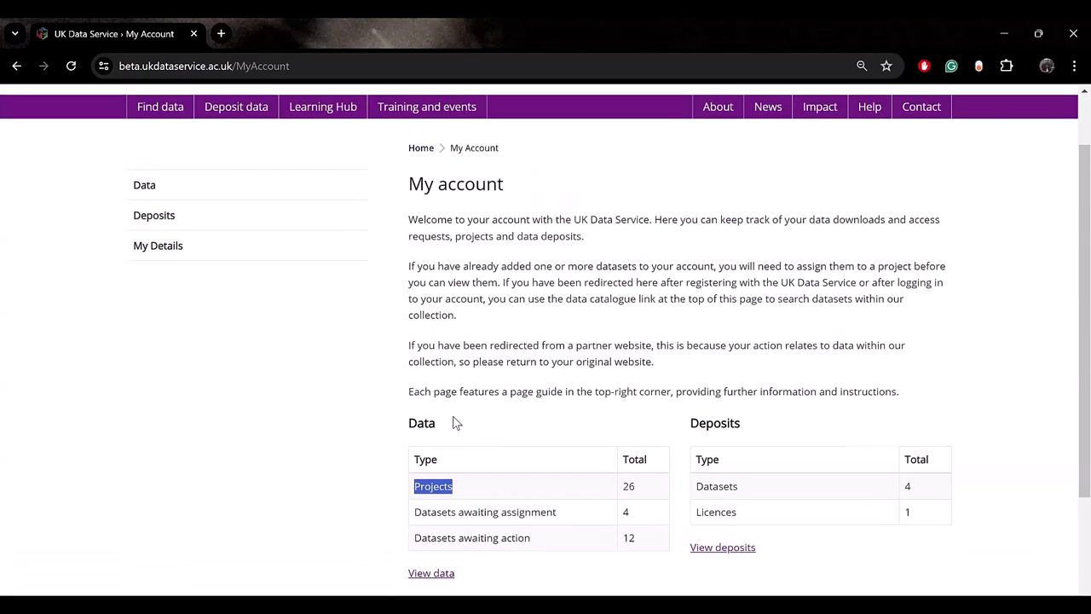
scroll(455, 418, up, 1)
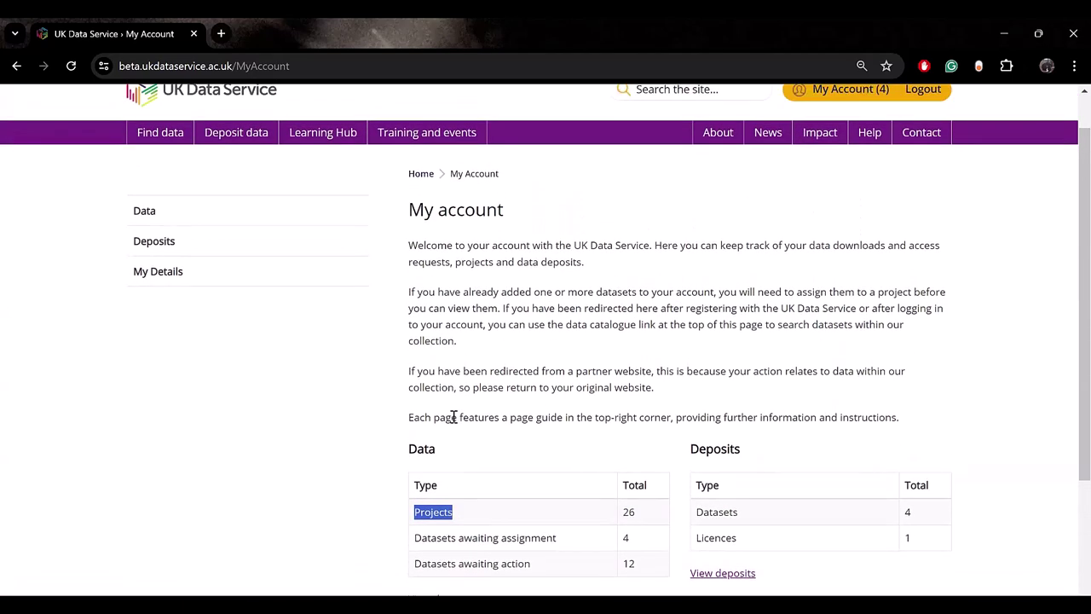
click(166, 249)
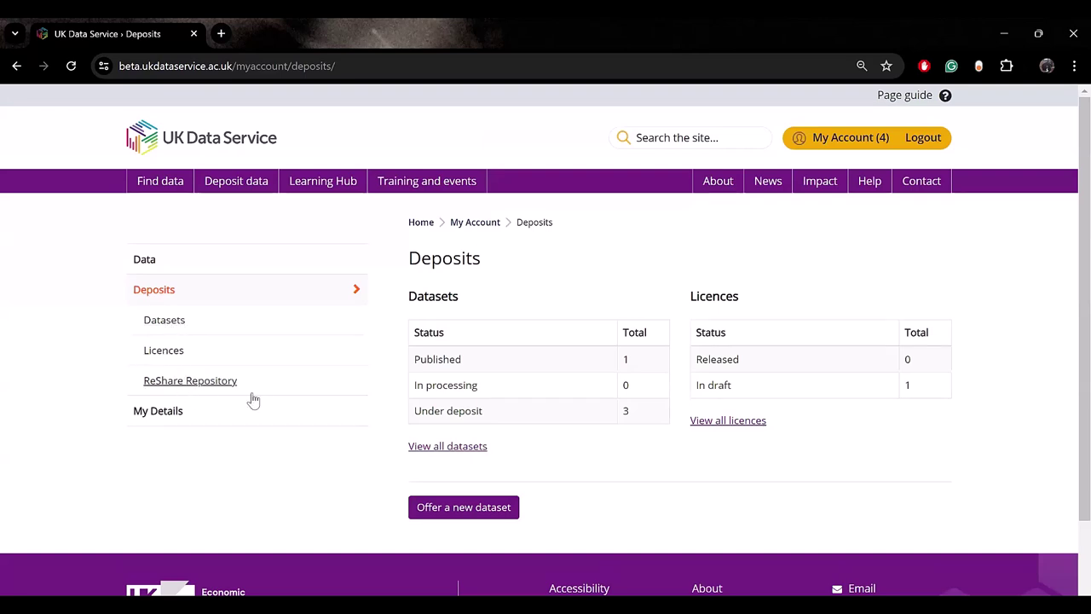
scroll(272, 408, down, 1)
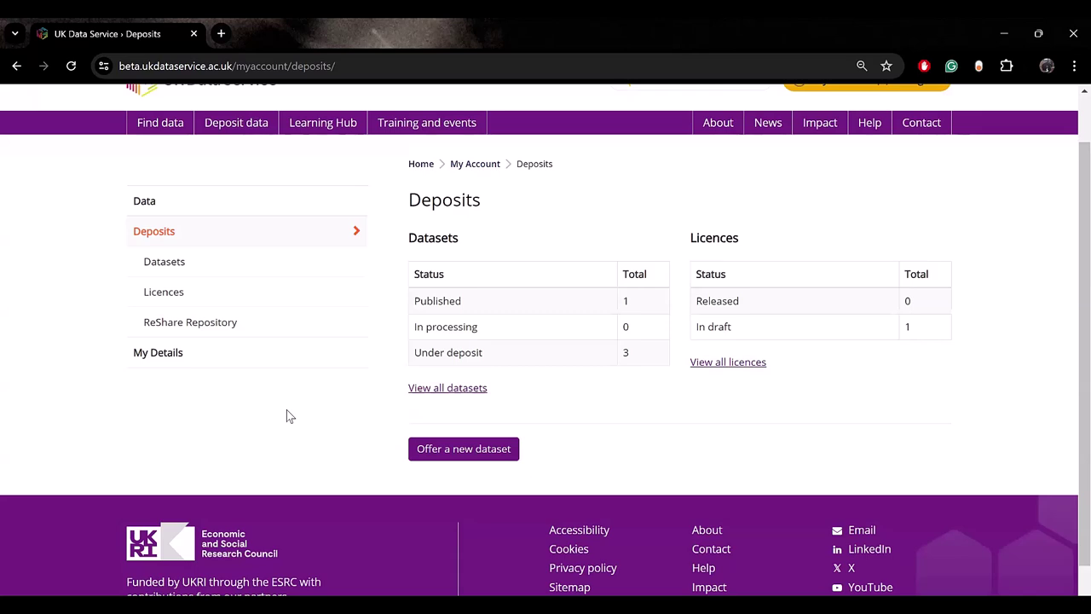
click(460, 458)
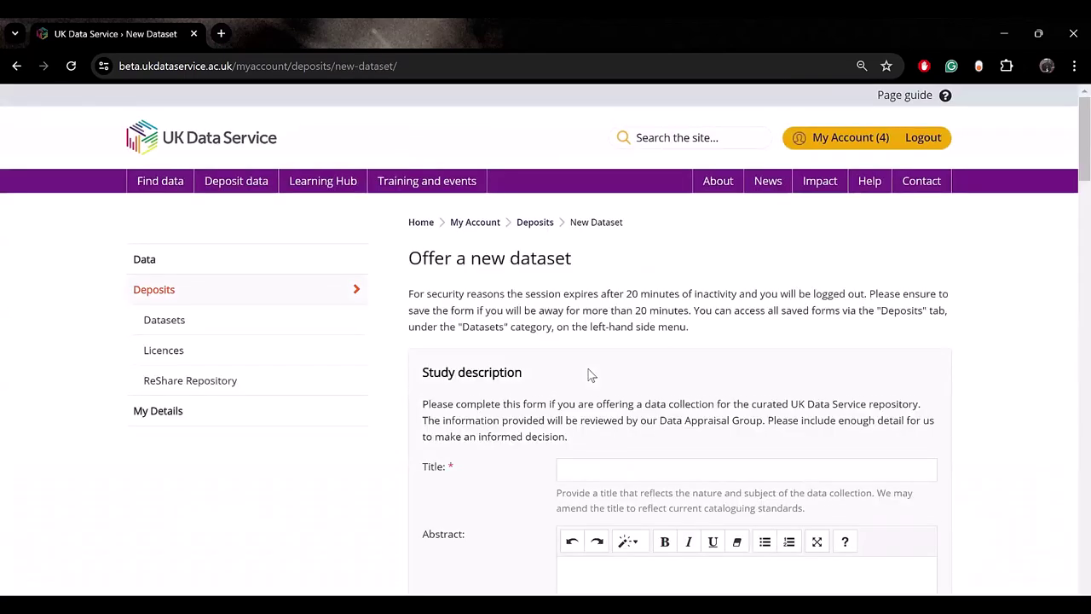
Step: Look through the whole new dataset form, from the study description down to the save and submit options
scroll(588, 371, down, 1)
scroll(588, 375, down, 1)
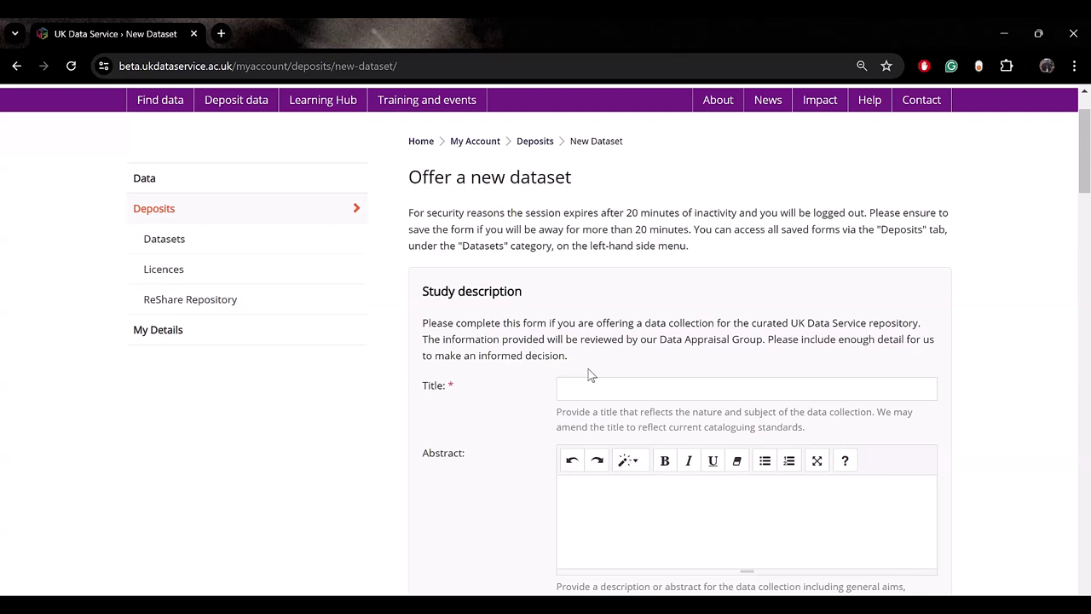
scroll(588, 374, down, 1)
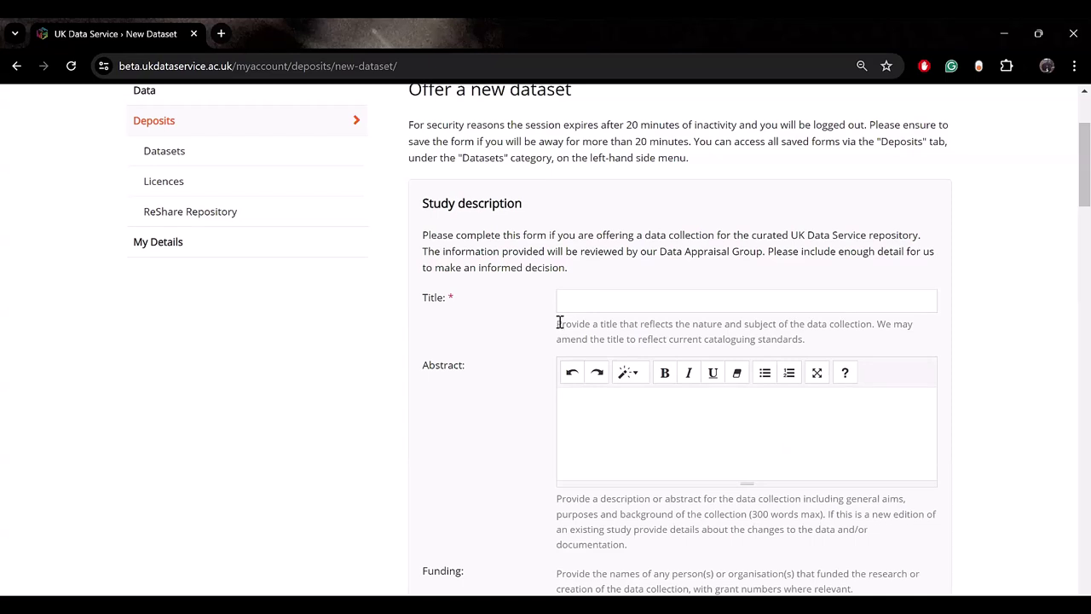
scroll(560, 322, up, 1)
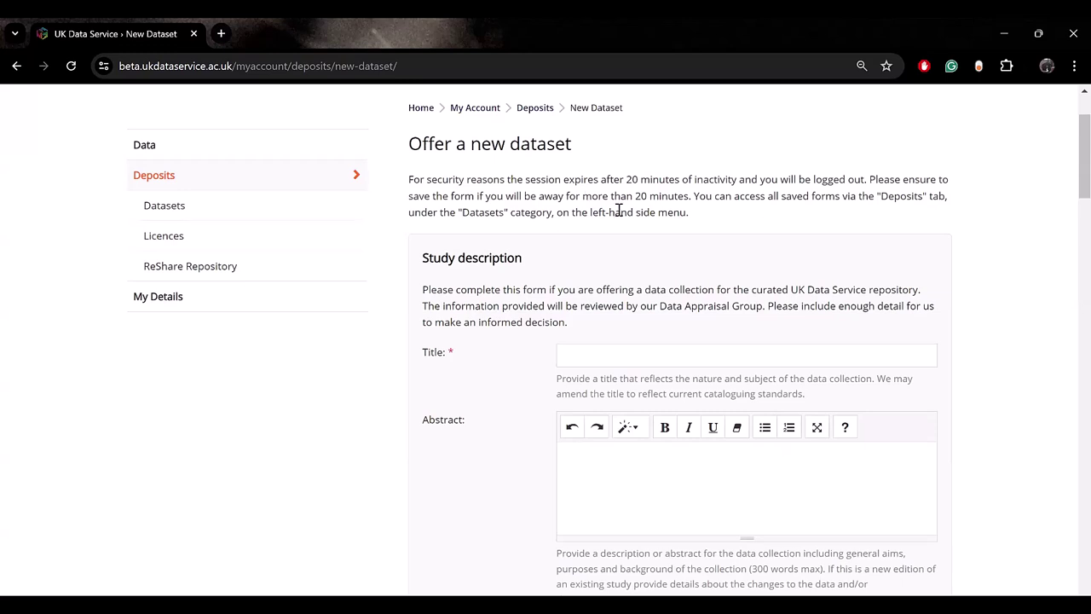
scroll(619, 210, down, 20)
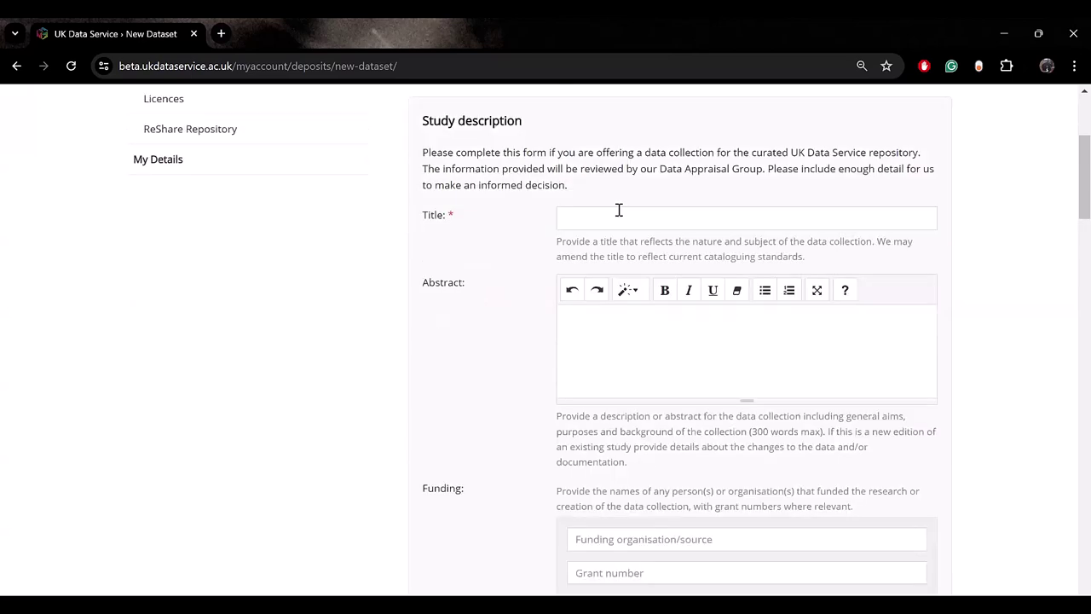
scroll(618, 209, down, 10)
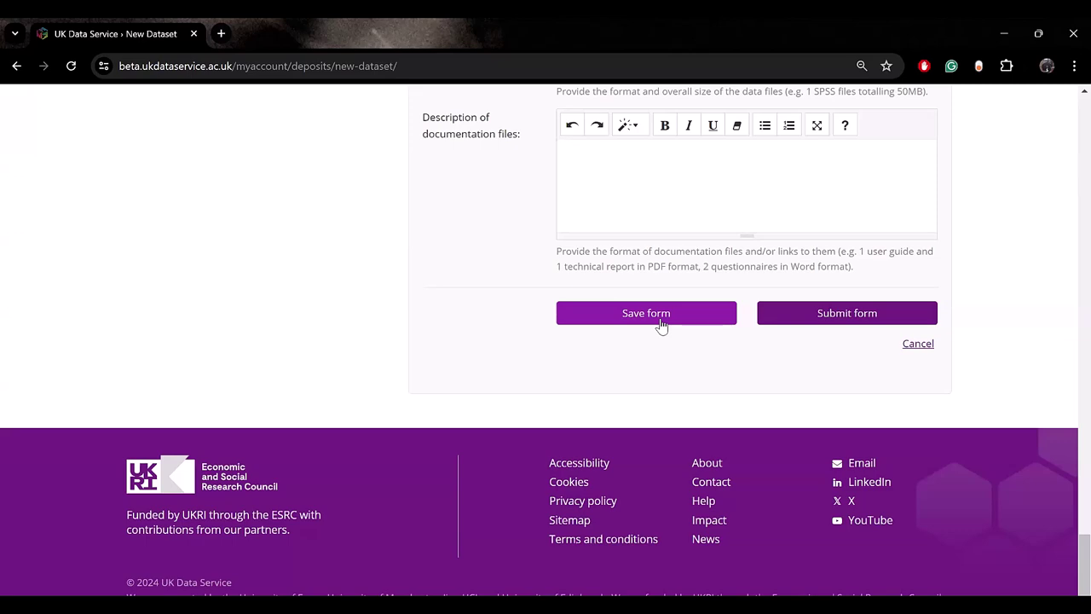
scroll(660, 322, up, 15)
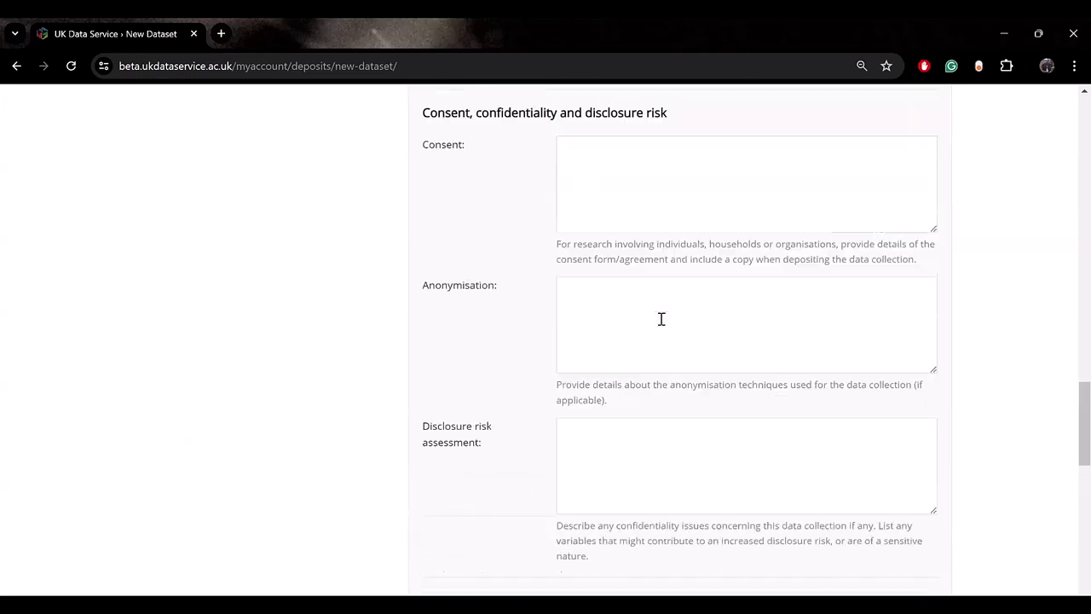
scroll(660, 317, up, 15)
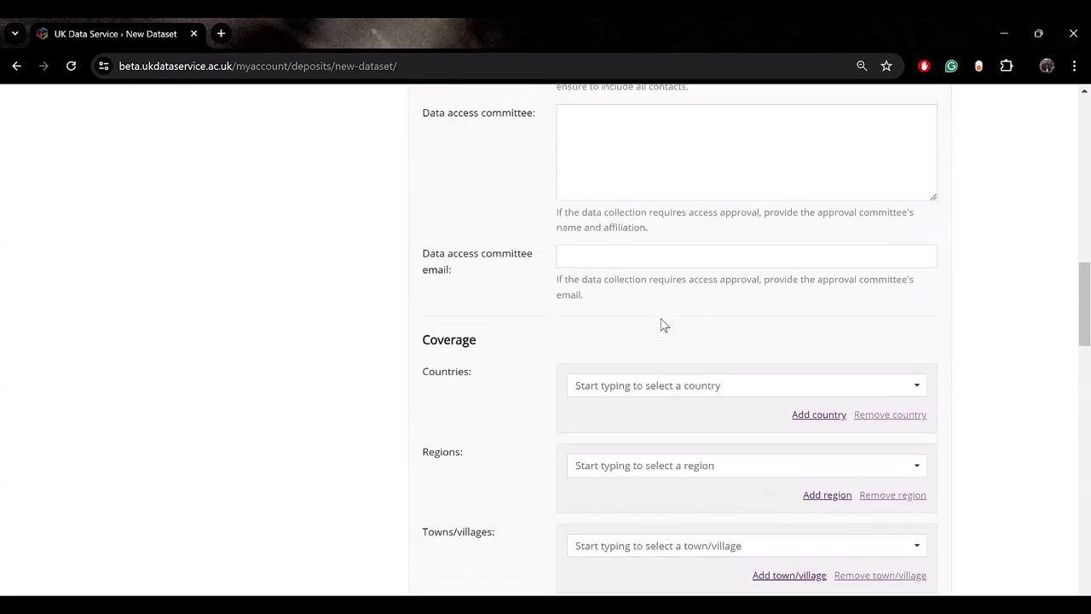
scroll(660, 319, up, 15)
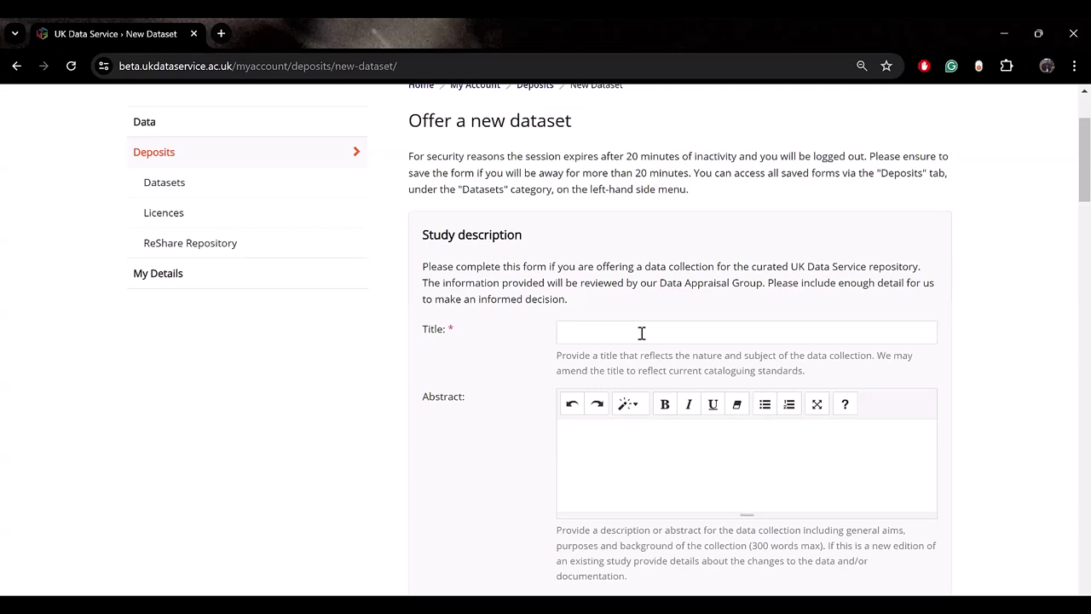
Step: Title the dataset "Survey of Children with Pets, 2024" and place the cursor in the Abstract field
text(Te)
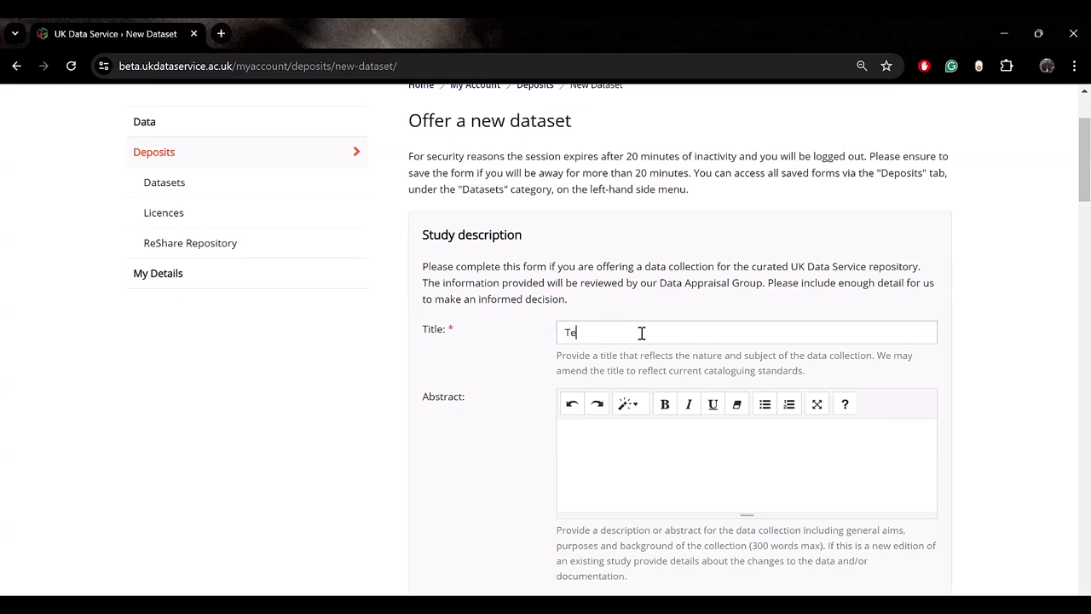
key(BackSpace)
key(BackSpace)
text(Survey of Children with P)
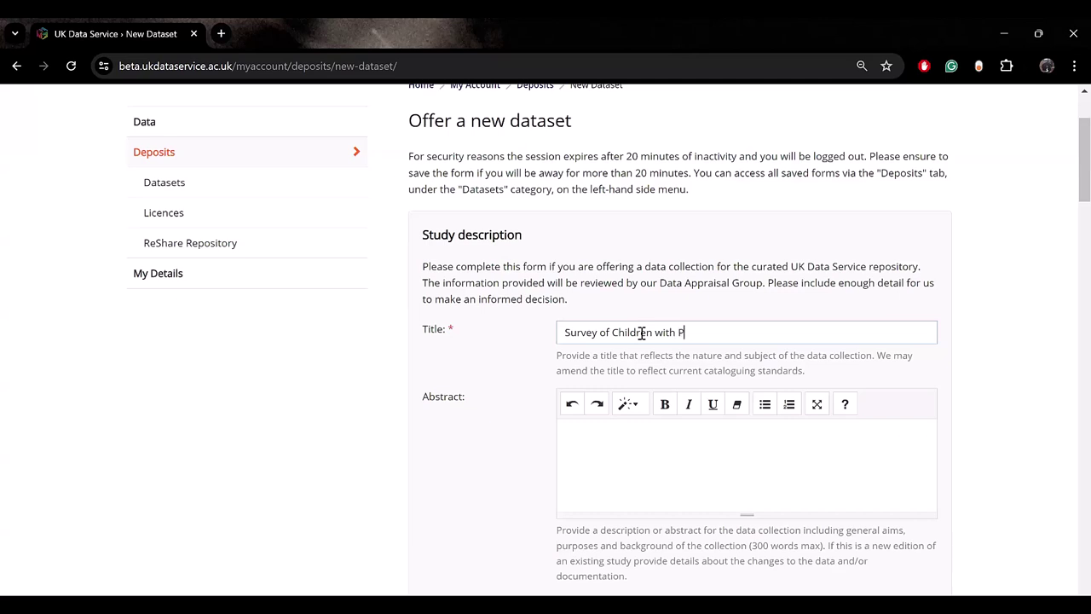
text(ets, 2024)
scroll(641, 333, down, 2)
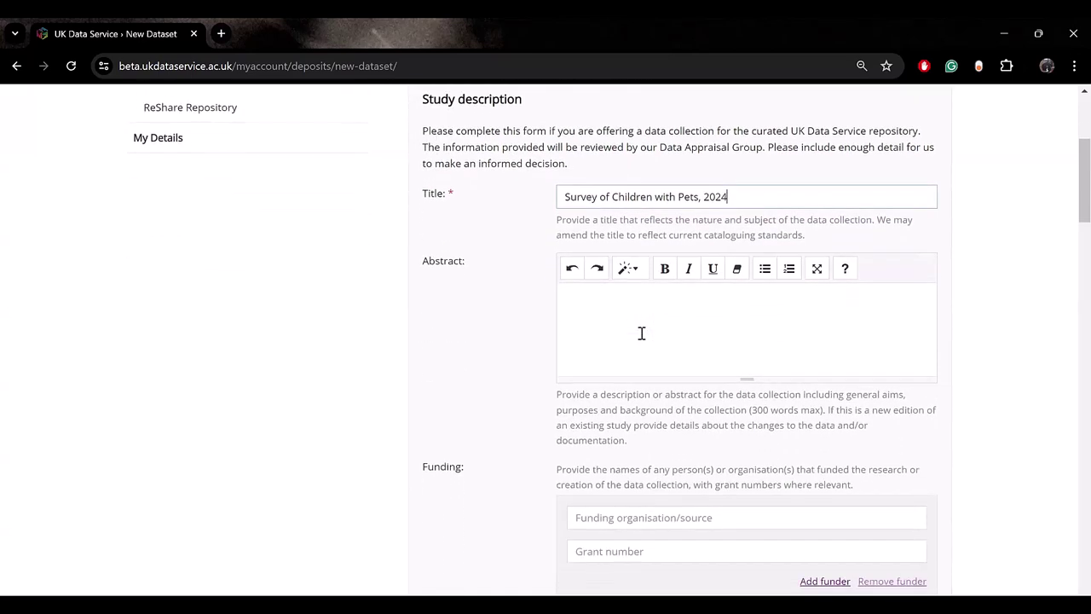
scroll(641, 333, down, 1)
click(634, 293)
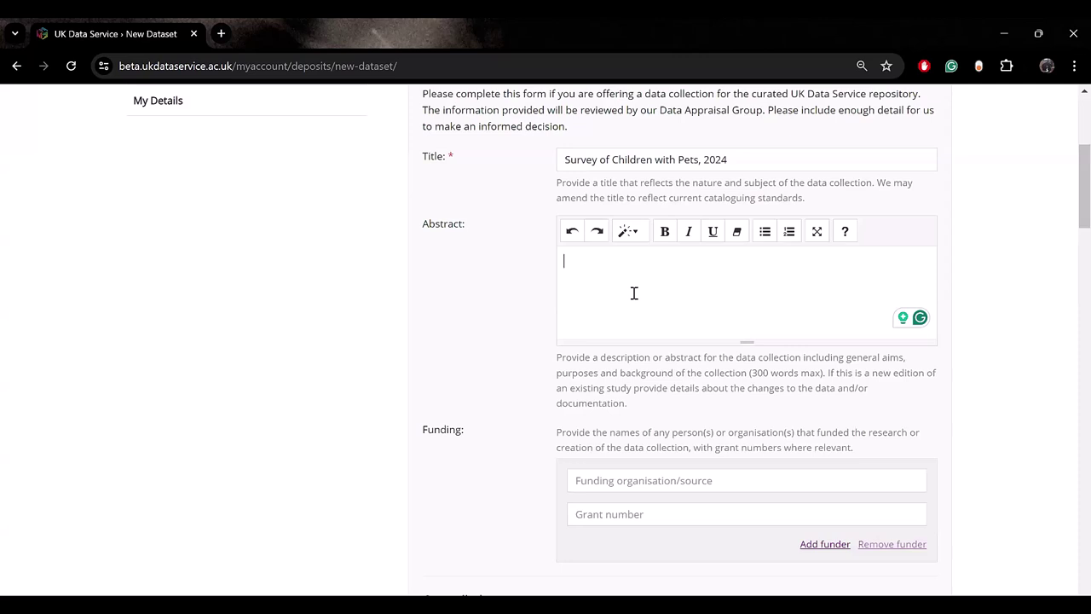
scroll(634, 293, down, 1)
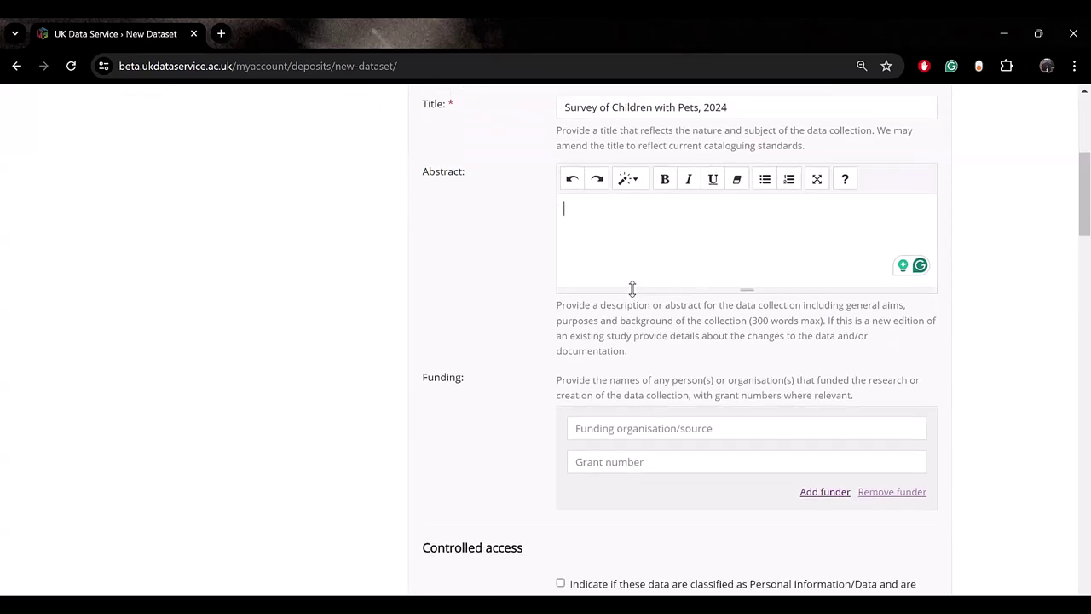
Step: Enter ESRC as the funding organisation with grant number ES/111
scroll(622, 267, down, 3)
click(618, 264)
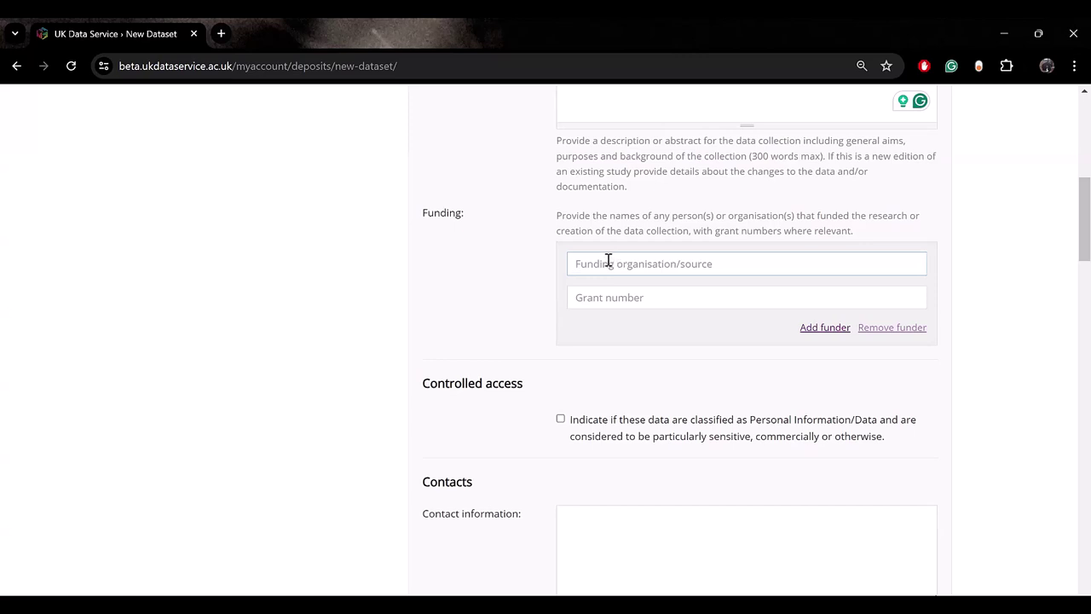
text(ESRC)
click(630, 304)
text(E)
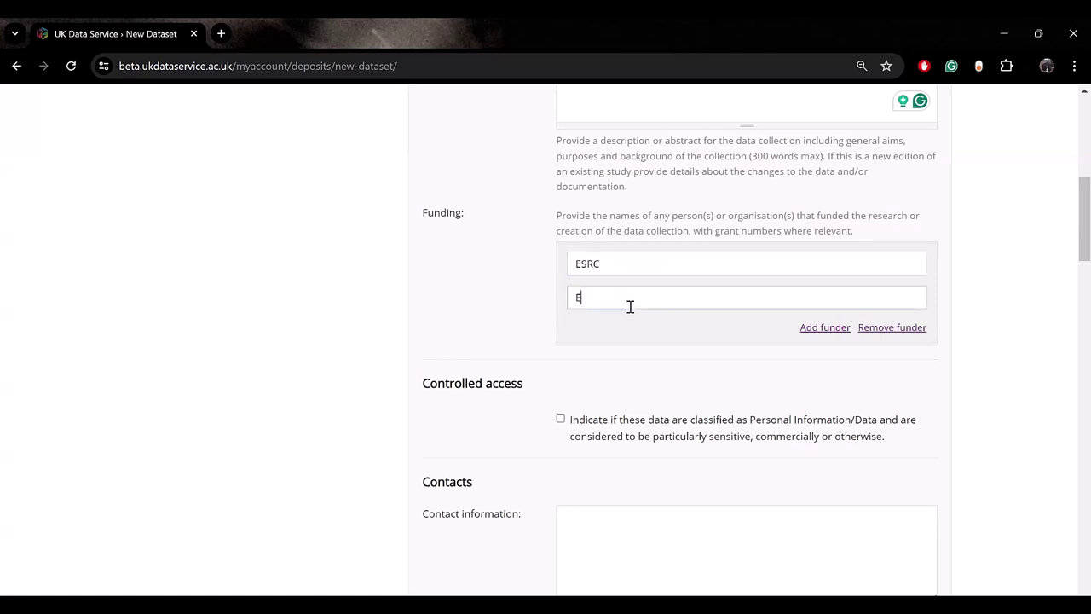
text(S/111)
Step: Mark the data as sensitive Personal Information to review the extra controlled access fields, and clear the mark again
scroll(626, 298, down, 2)
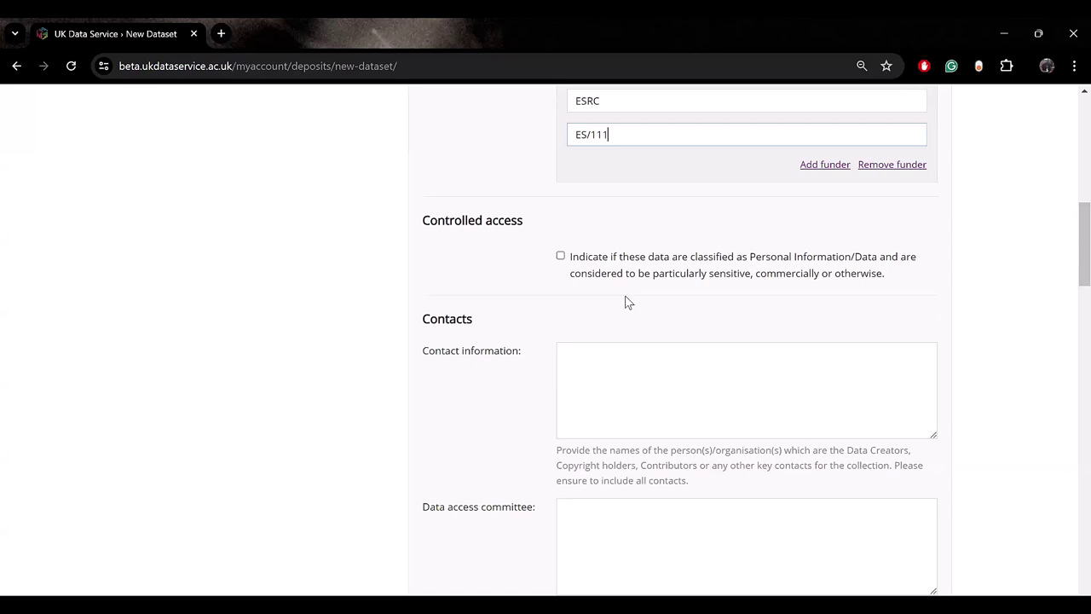
click(600, 272)
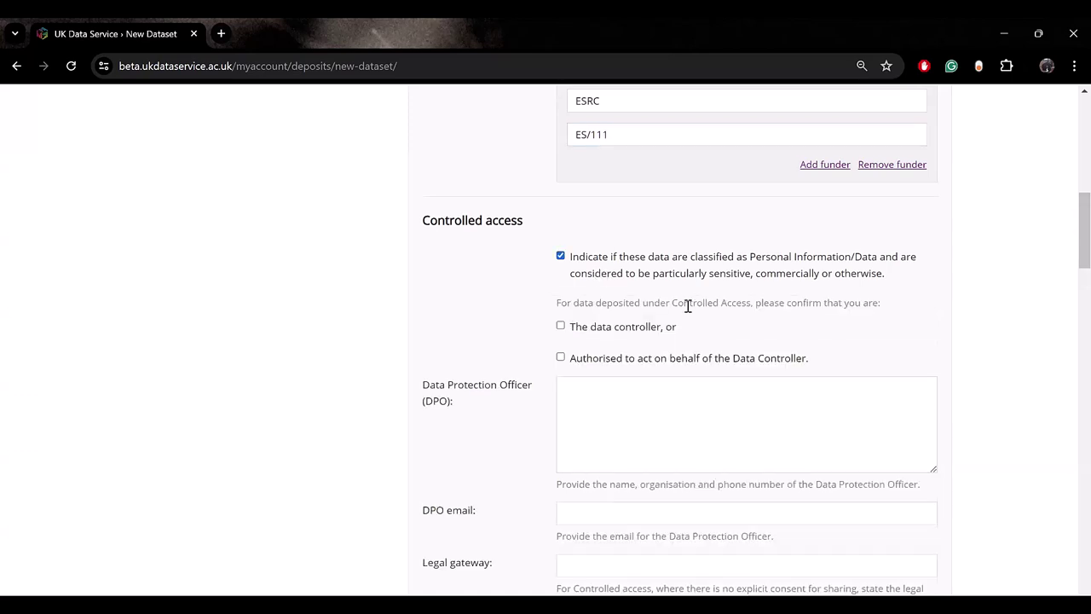
scroll(688, 306, down, 1)
scroll(687, 305, down, 1)
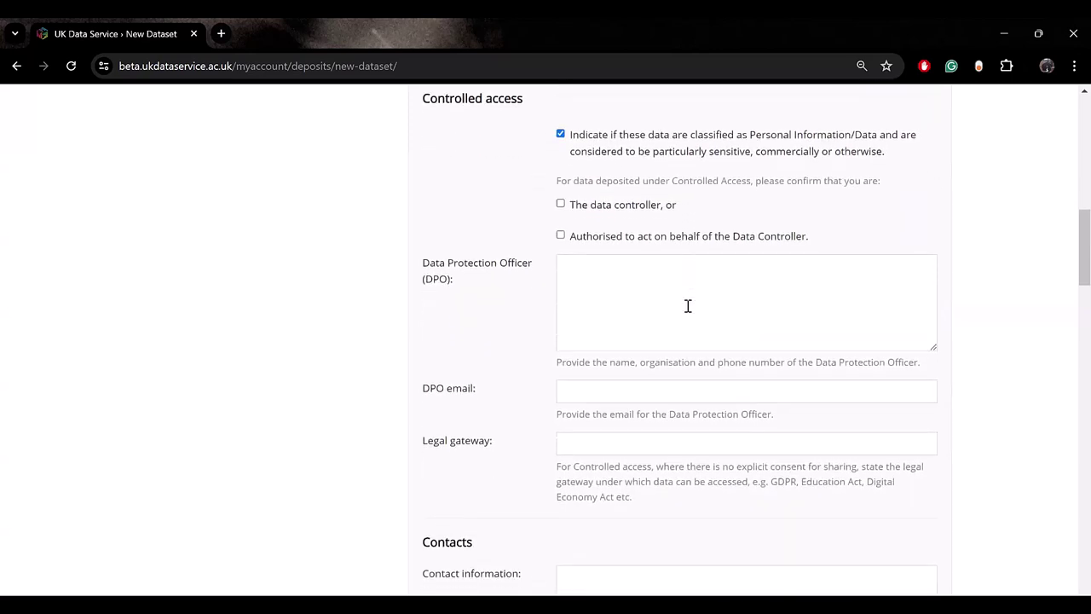
scroll(688, 305, down, 1)
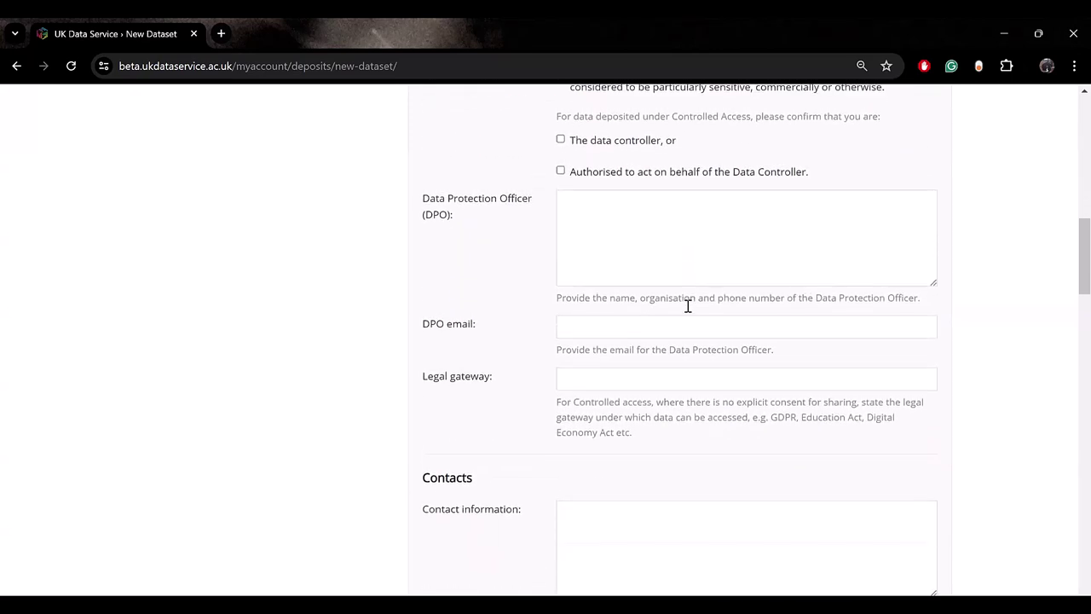
scroll(688, 311, up, 1)
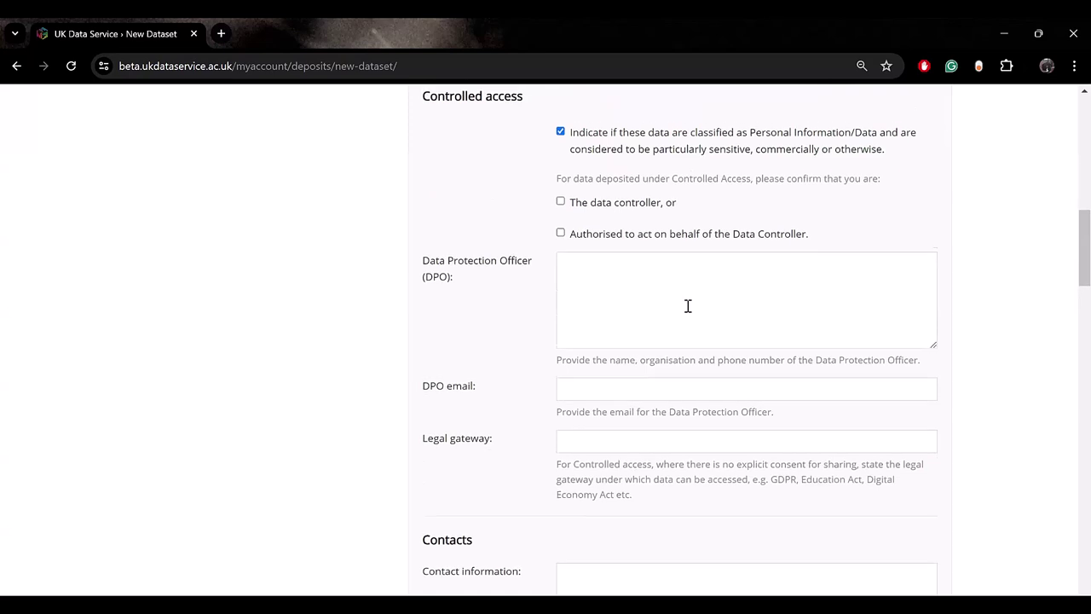
scroll(687, 305, up, 1)
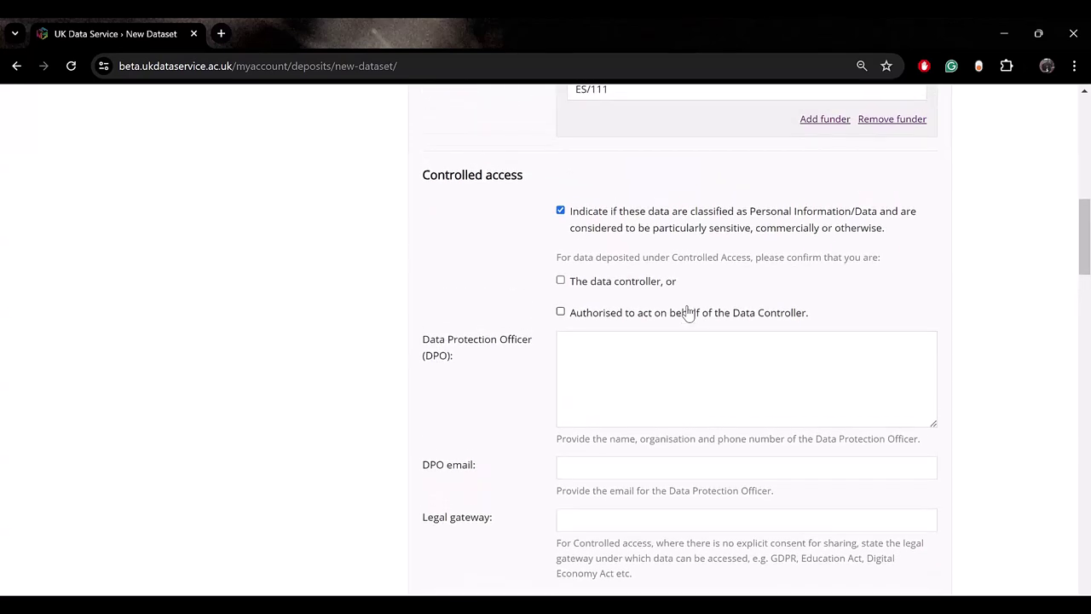
scroll(688, 311, up, 1)
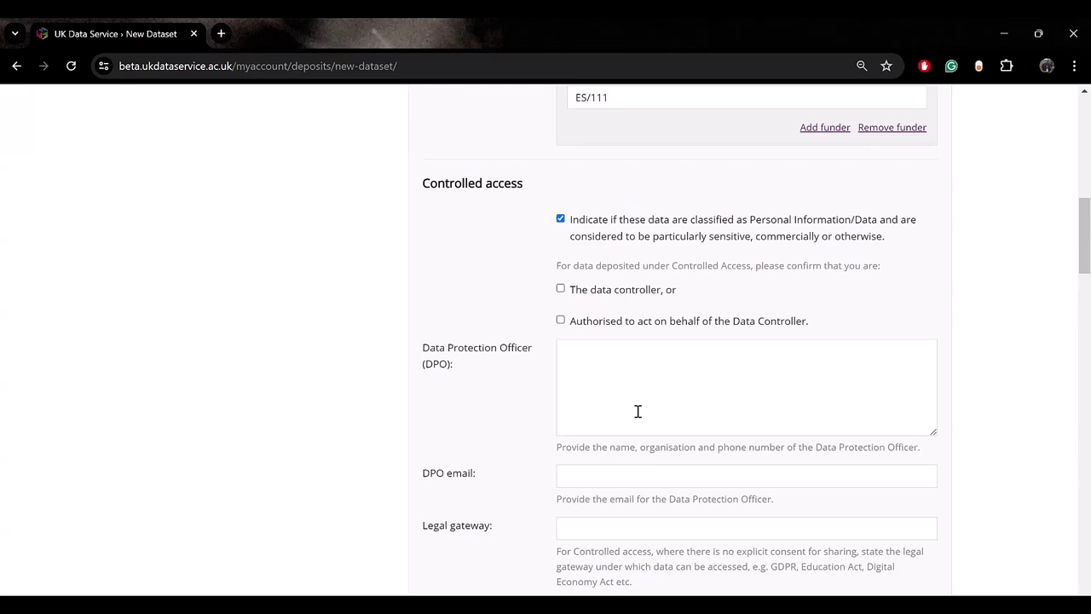
scroll(637, 411, up, 1)
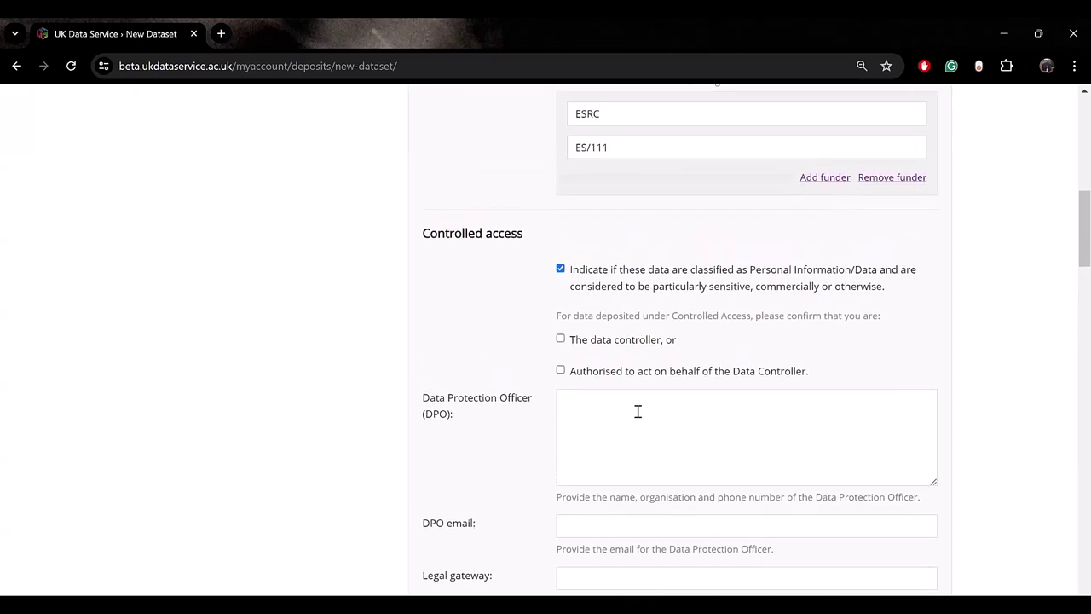
scroll(638, 412, up, 1)
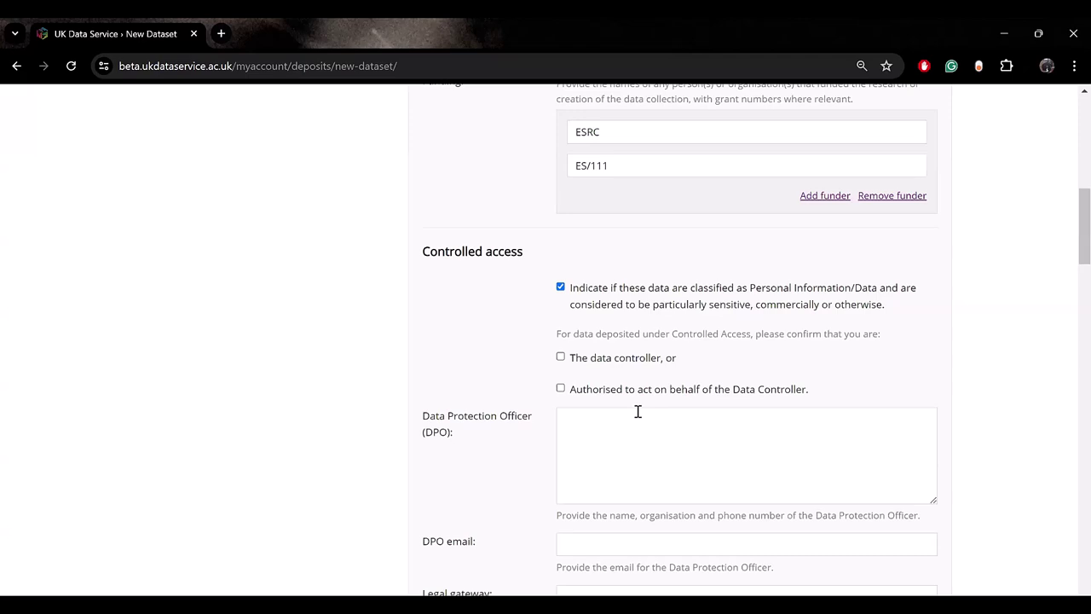
scroll(638, 411, down, 2)
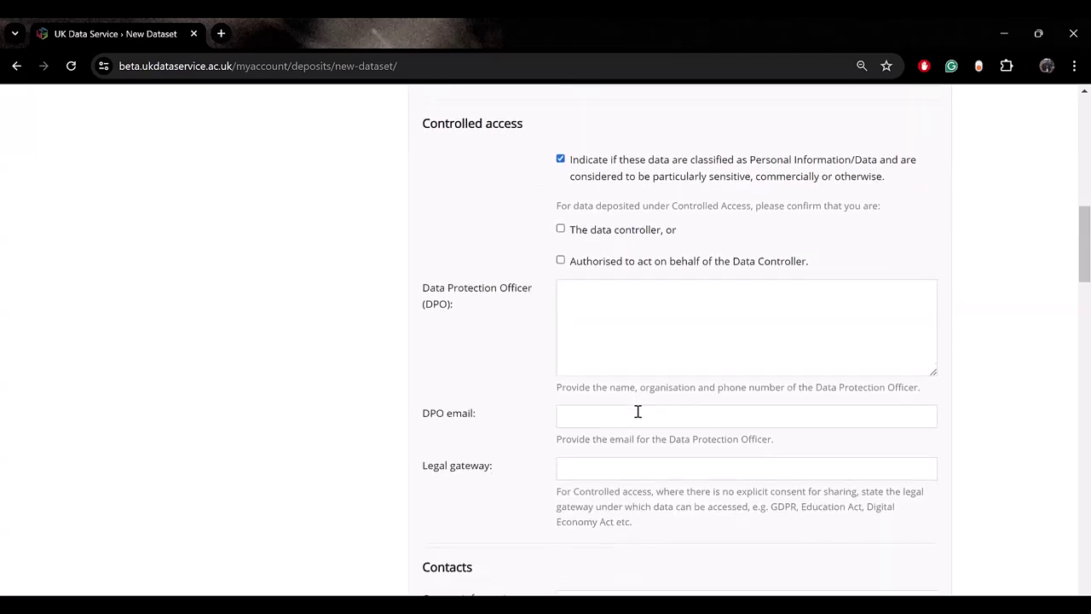
scroll(637, 411, up, 3)
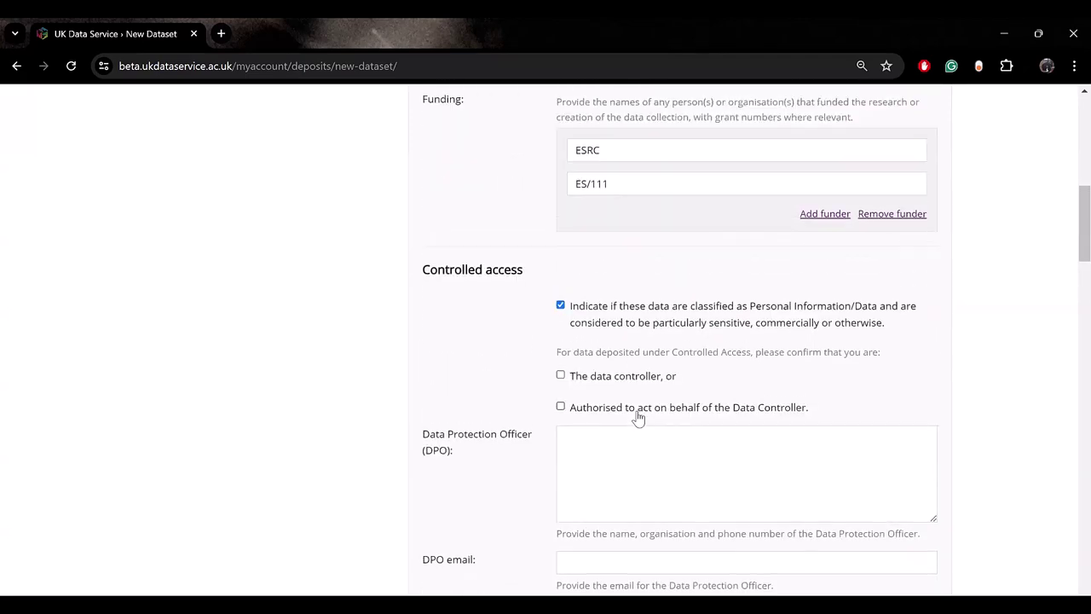
click(561, 306)
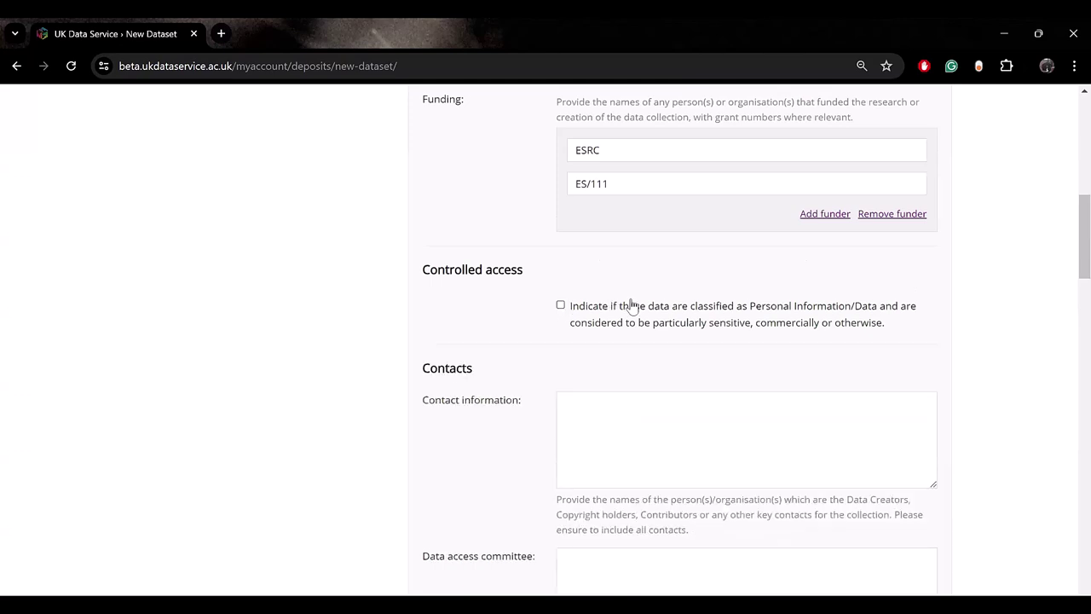
Step: Place the cursor in the Contact information field of the Contacts section
scroll(674, 311, down, 1)
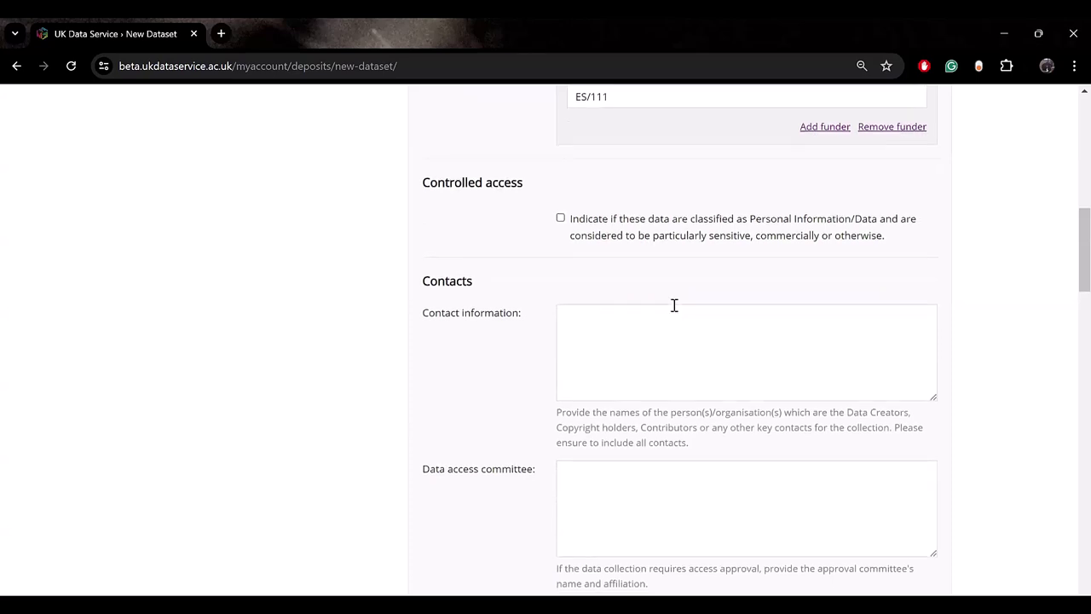
click(650, 324)
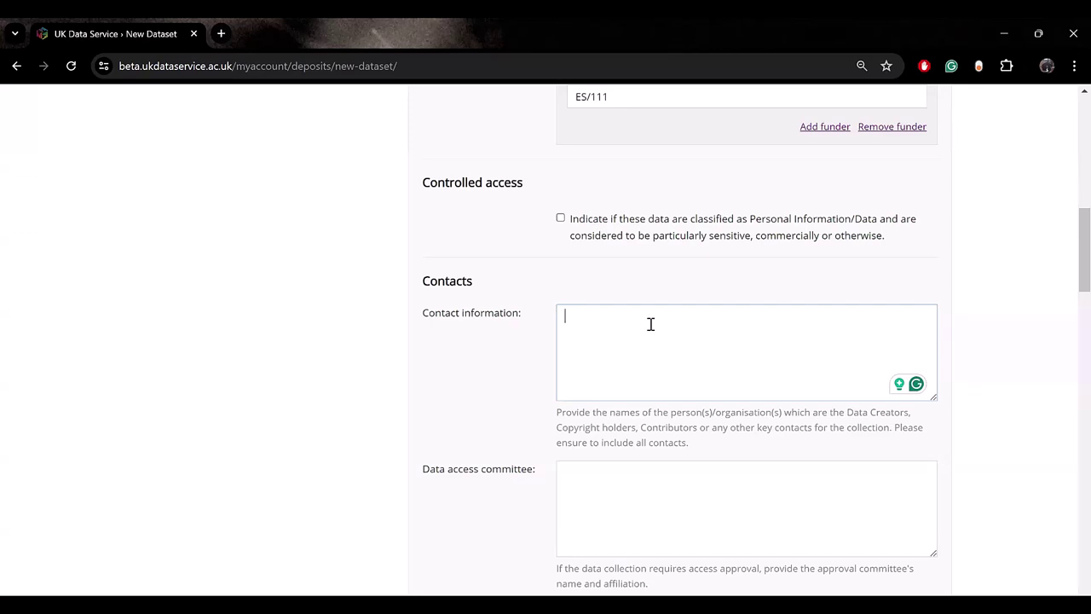
scroll(650, 324, down, 1)
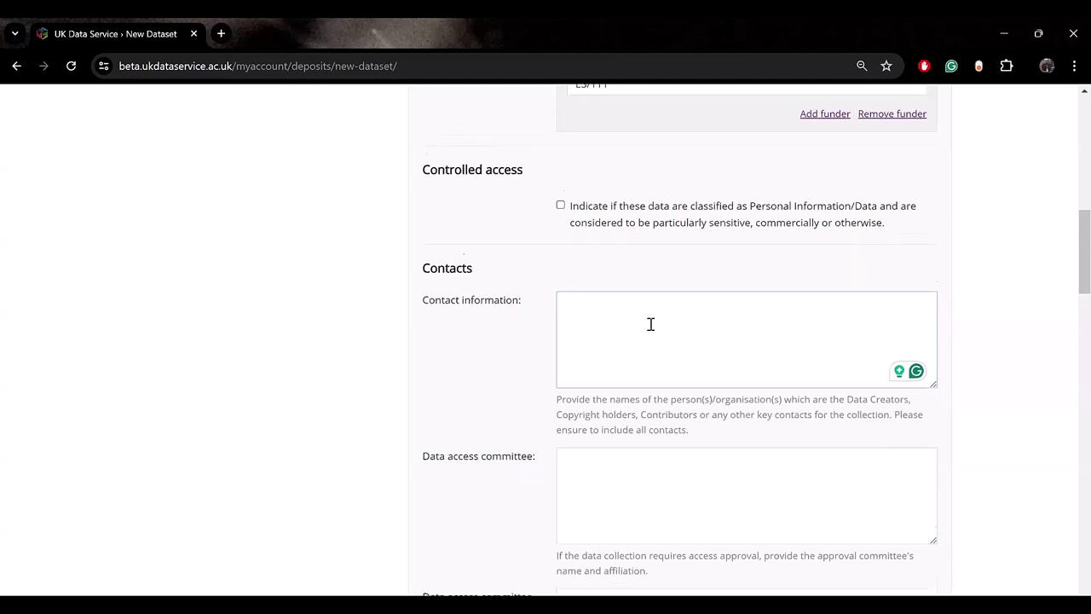
Step: Review the contact information, data access committee and committee email fields in the Contacts section
click(650, 324)
scroll(650, 324, down, 1)
scroll(650, 328, down, 1)
click(643, 321)
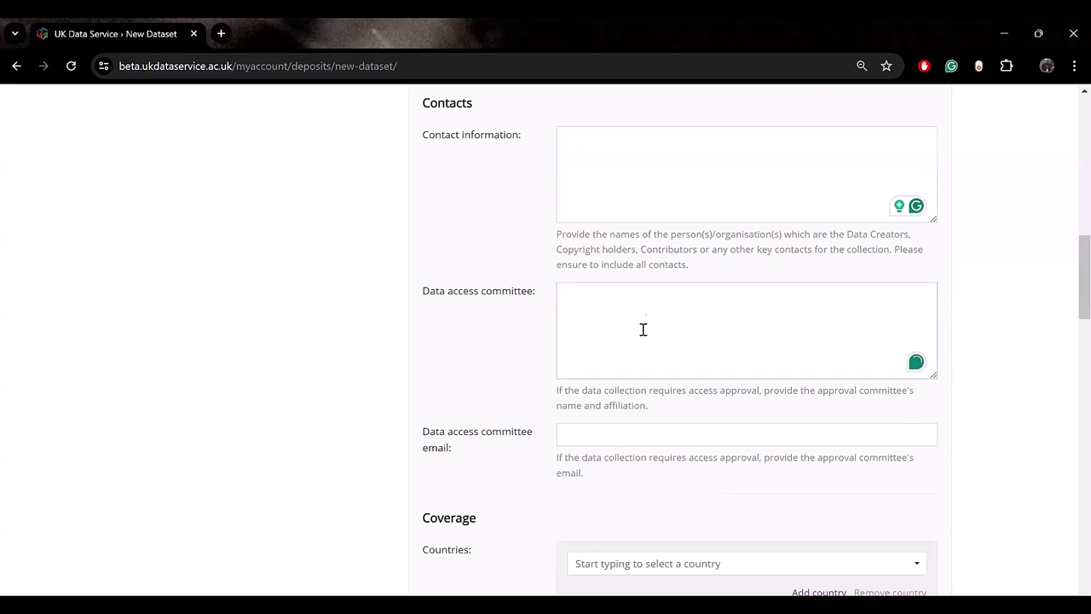
scroll(642, 337, down, 1)
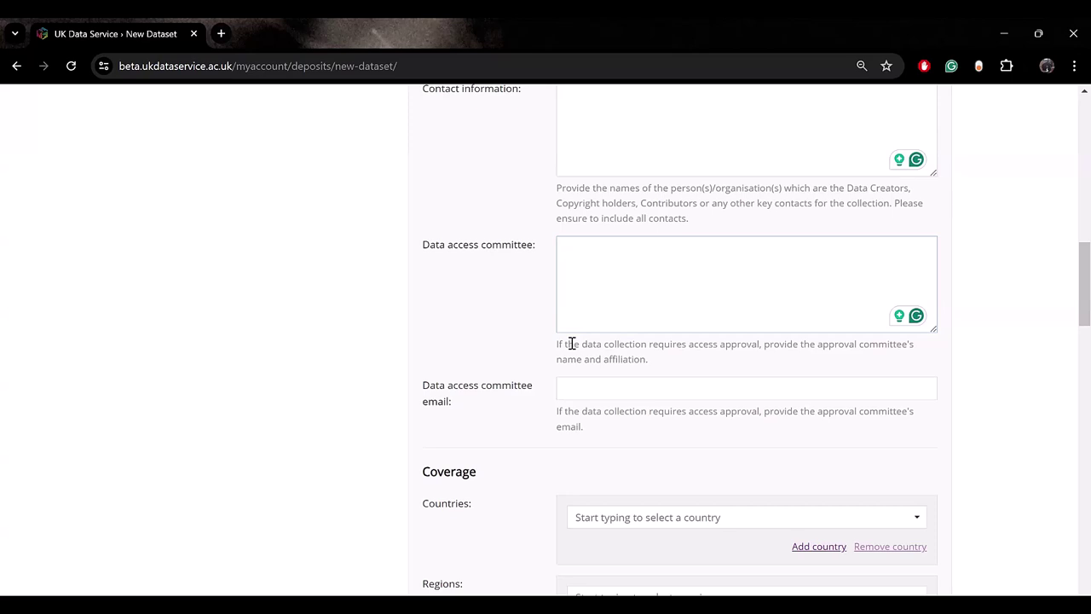
click(594, 389)
key(Escape)
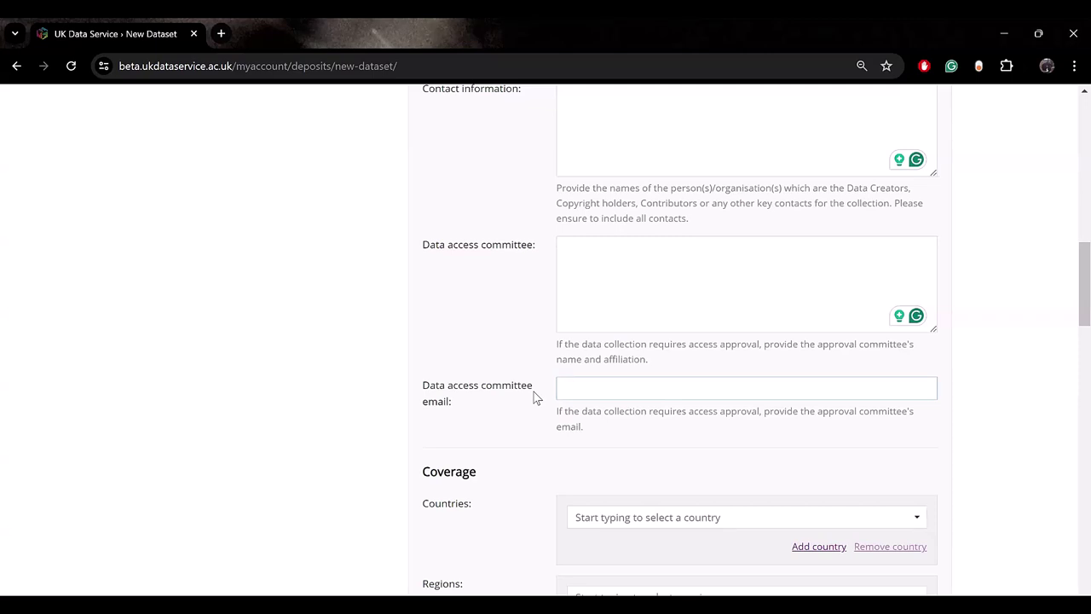
Step: Set the country in the Coverage section to United Kingdom
scroll(534, 396, down, 3)
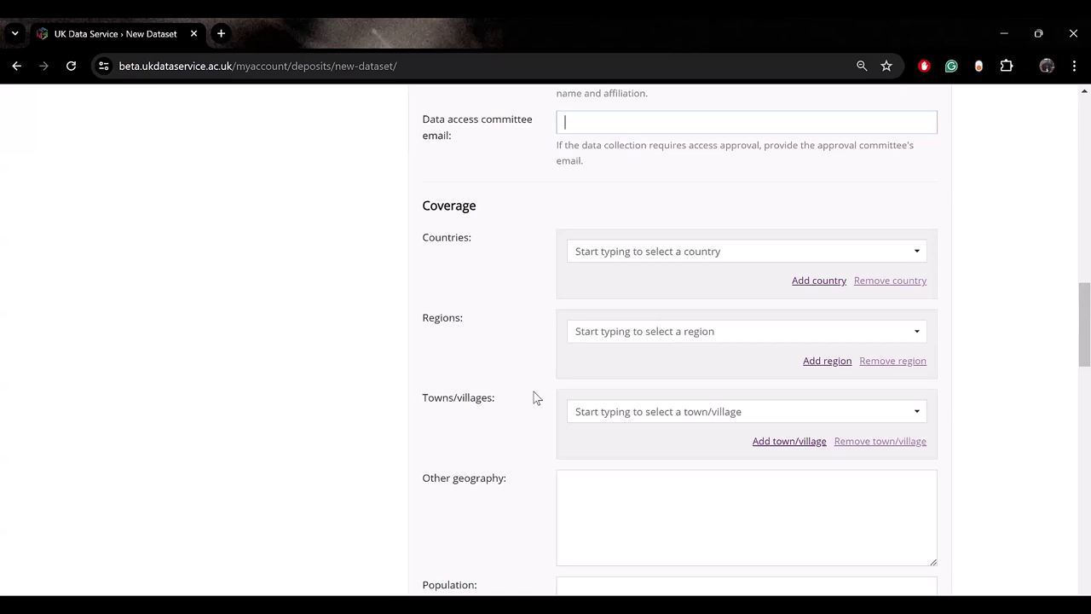
click(611, 253)
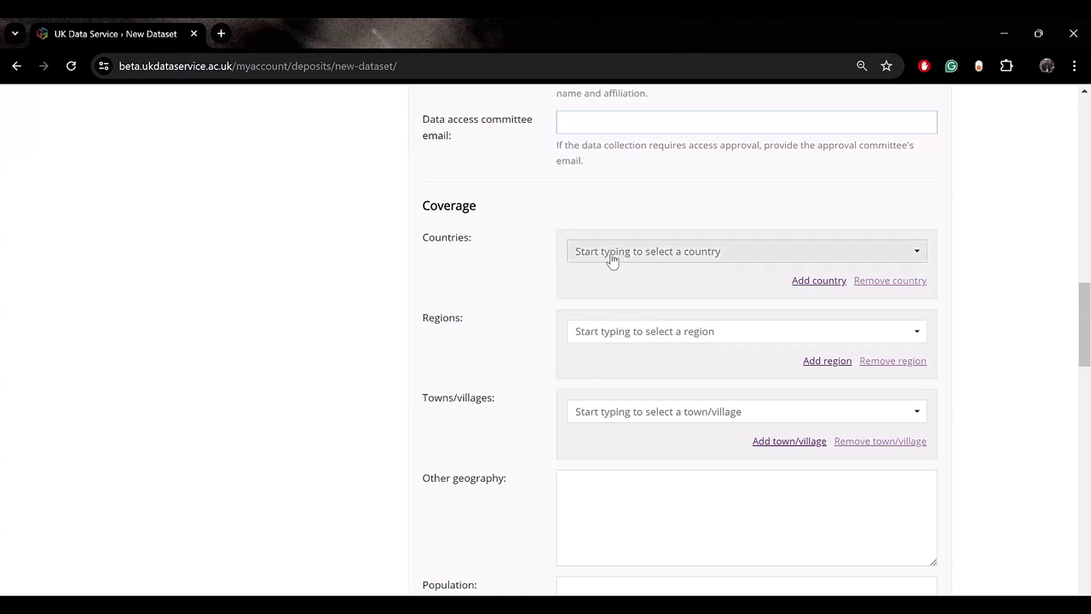
text(UNITE)
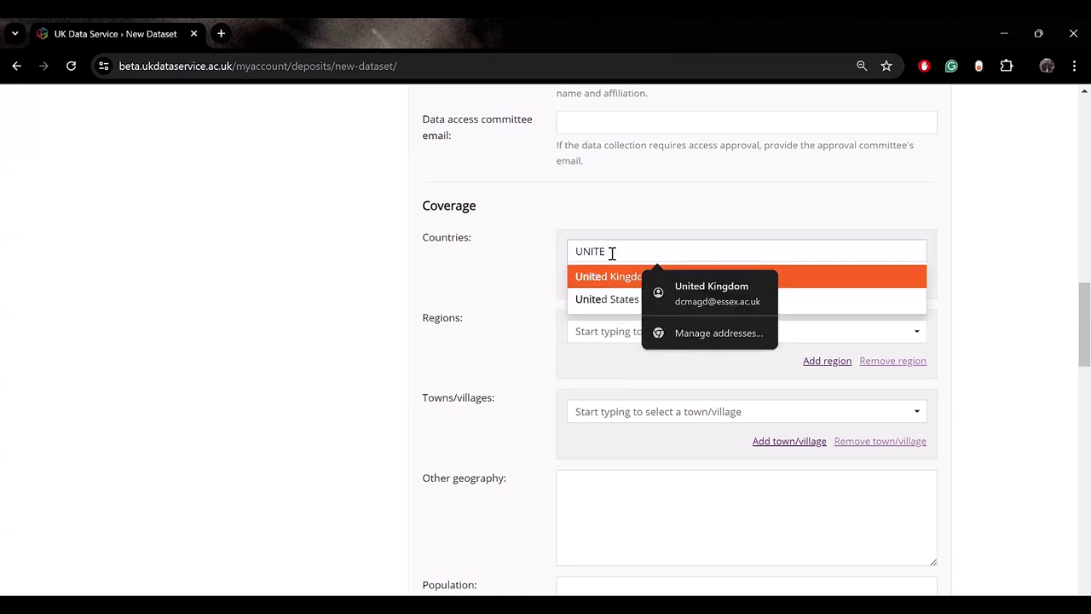
click(608, 278)
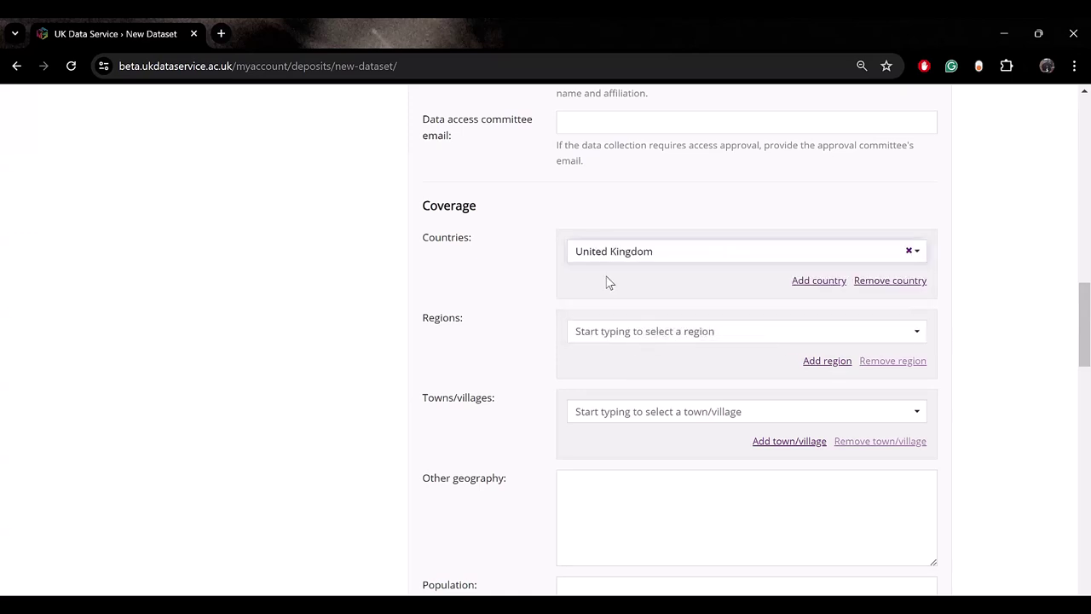
Step: Select Essex as the region covered by the dataset, and remove that region again
click(610, 330)
text(ESSEX)
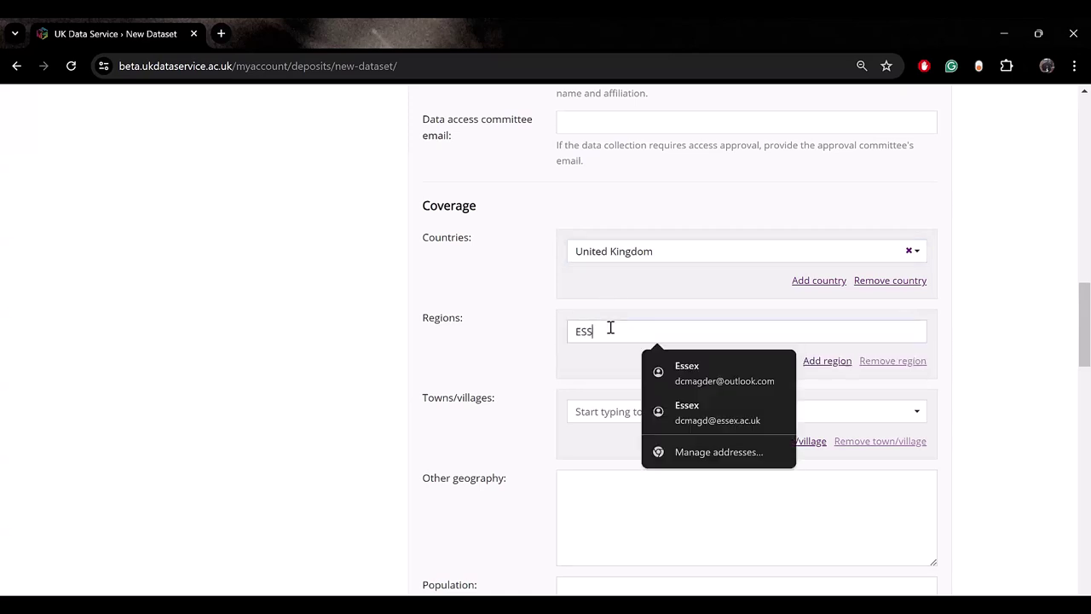
click(594, 362)
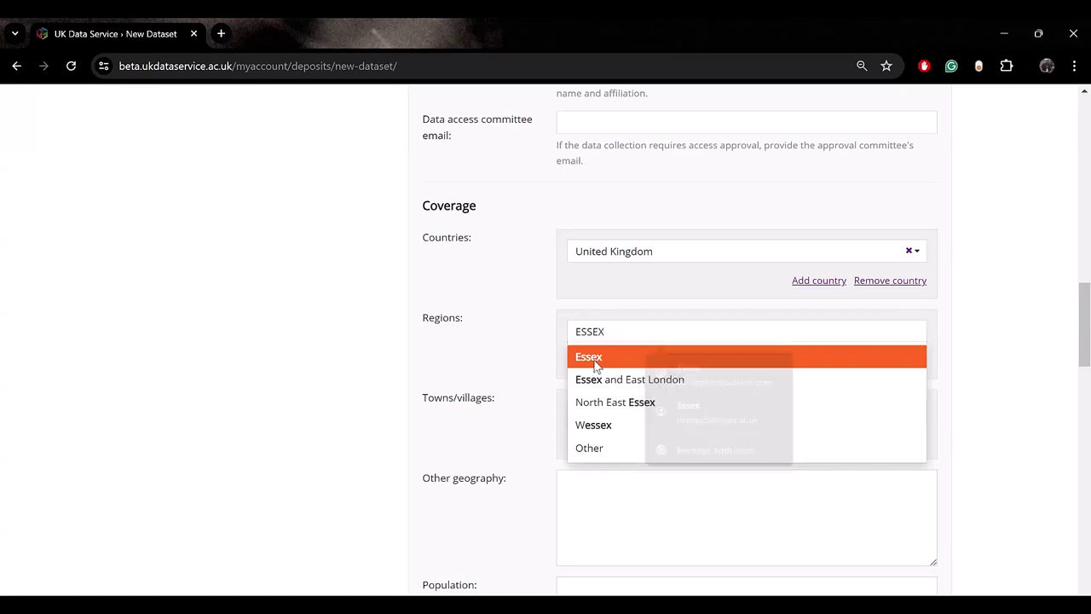
scroll(594, 360, down, 1)
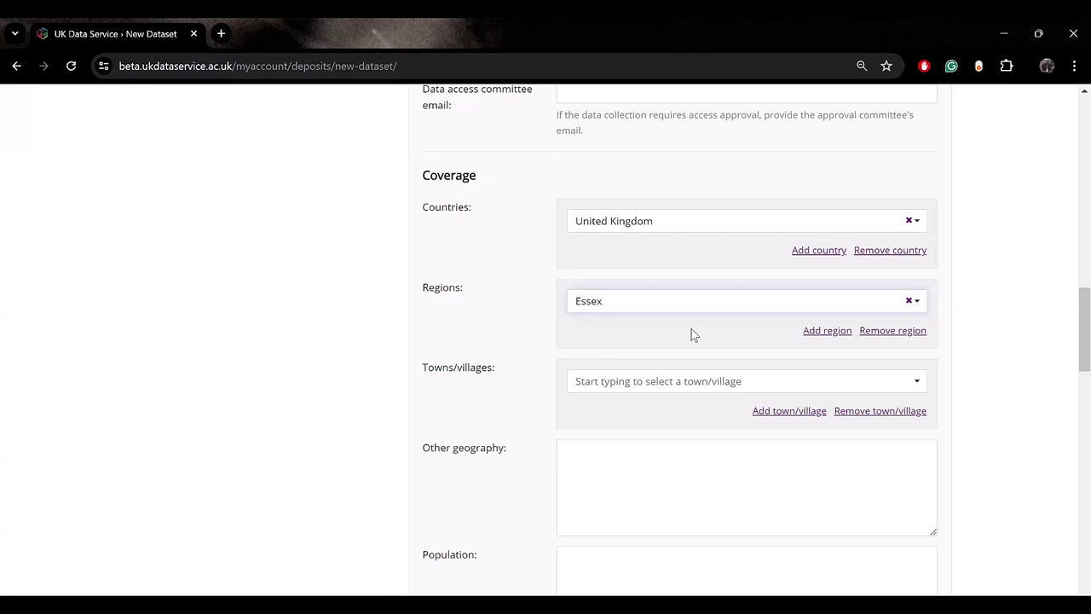
click(904, 330)
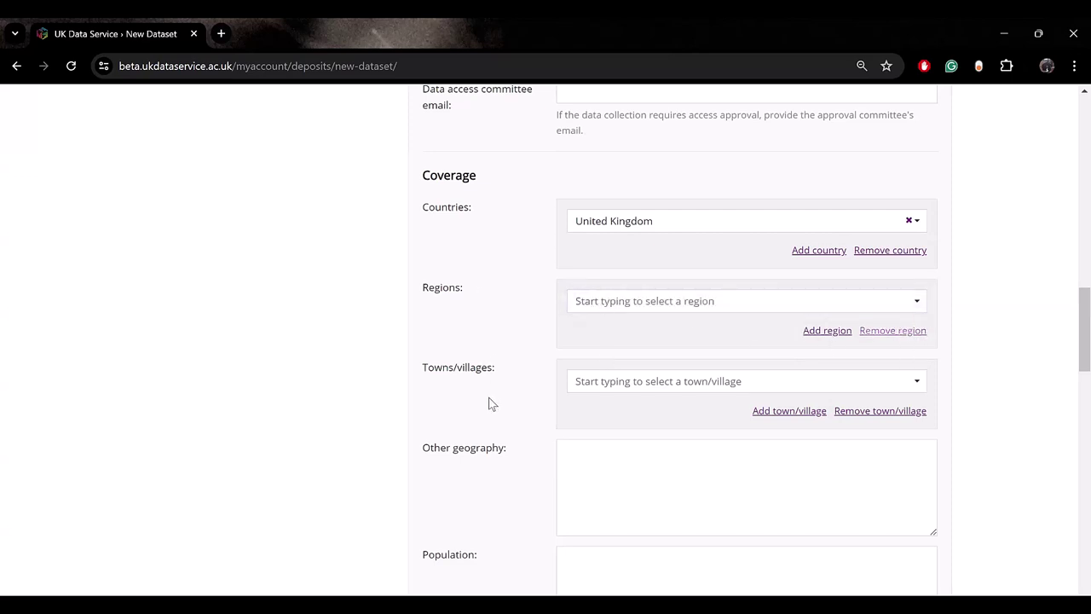
Step: Examine the Other geography and Population fields of the Coverage section and the guidance on describing the collection's population
scroll(490, 455, down, 2)
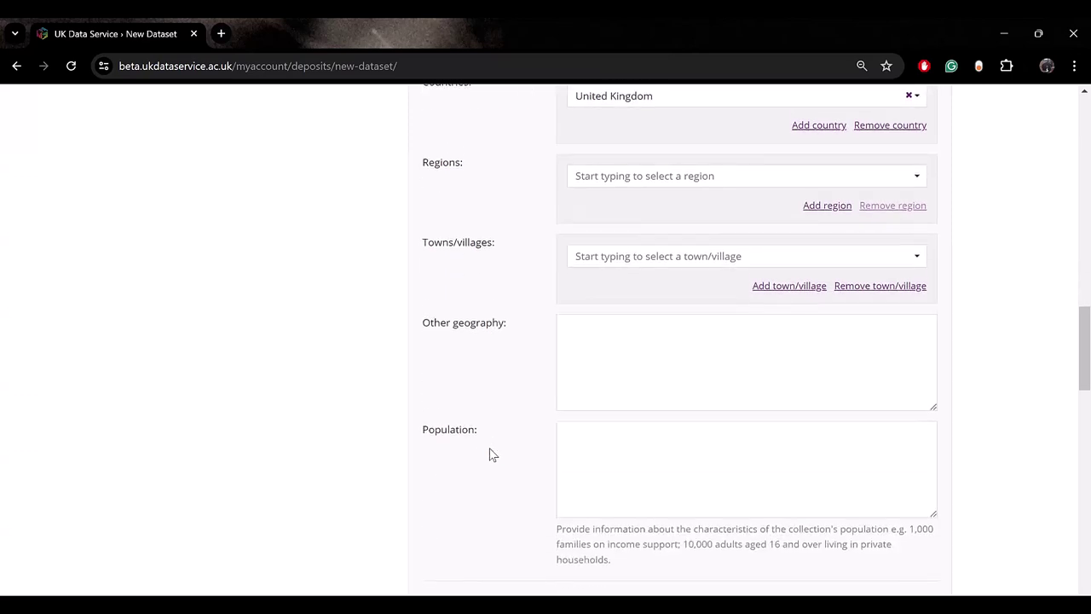
scroll(490, 455, down, 2)
click(626, 338)
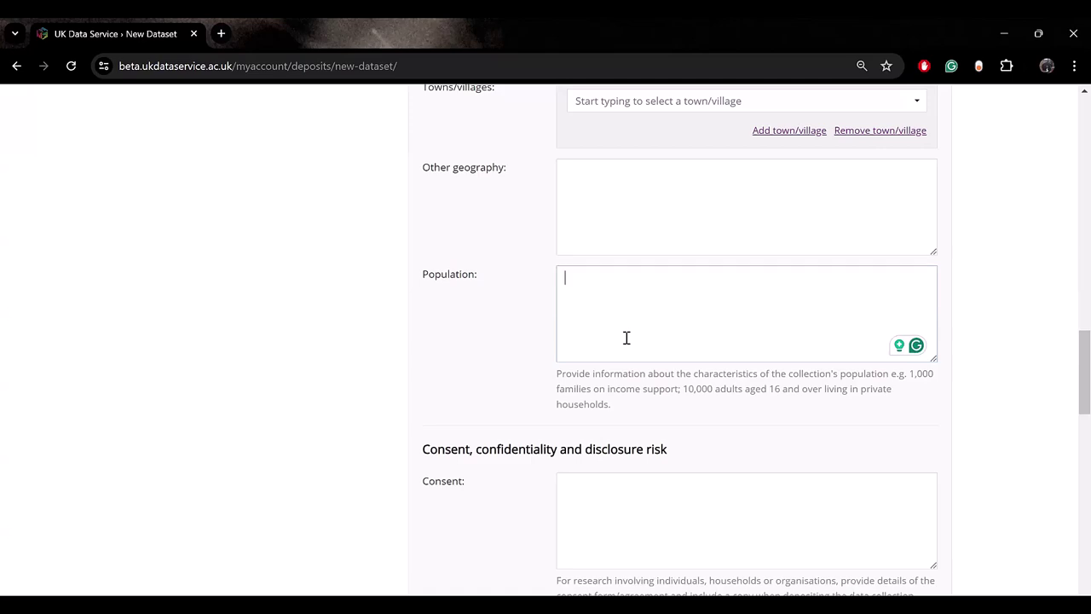
scroll(626, 337, up, 20)
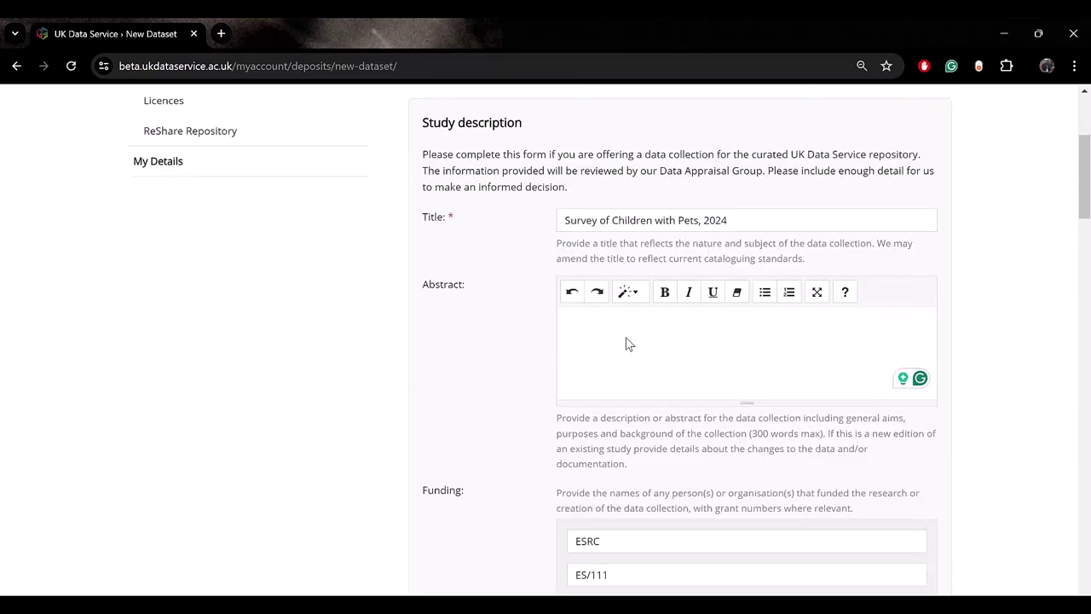
scroll(626, 338, down, 20)
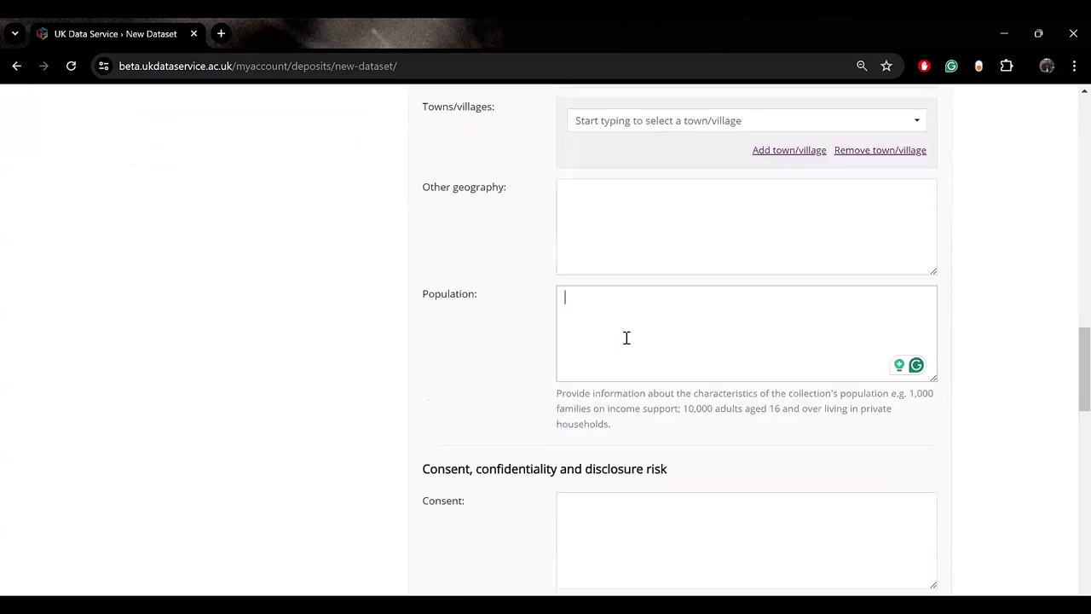
scroll(626, 337, down, 1)
scroll(653, 278, up, 3)
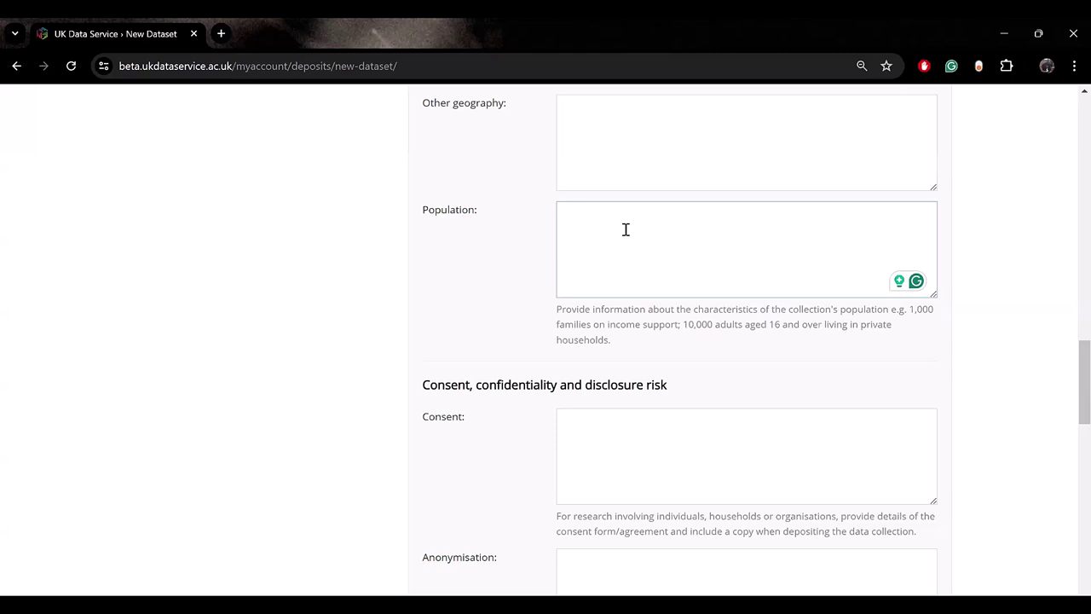
Step: Review the Consent, Anonymisation and Disclosure risk assessment fields and the guidance for each
scroll(625, 229, down, 2)
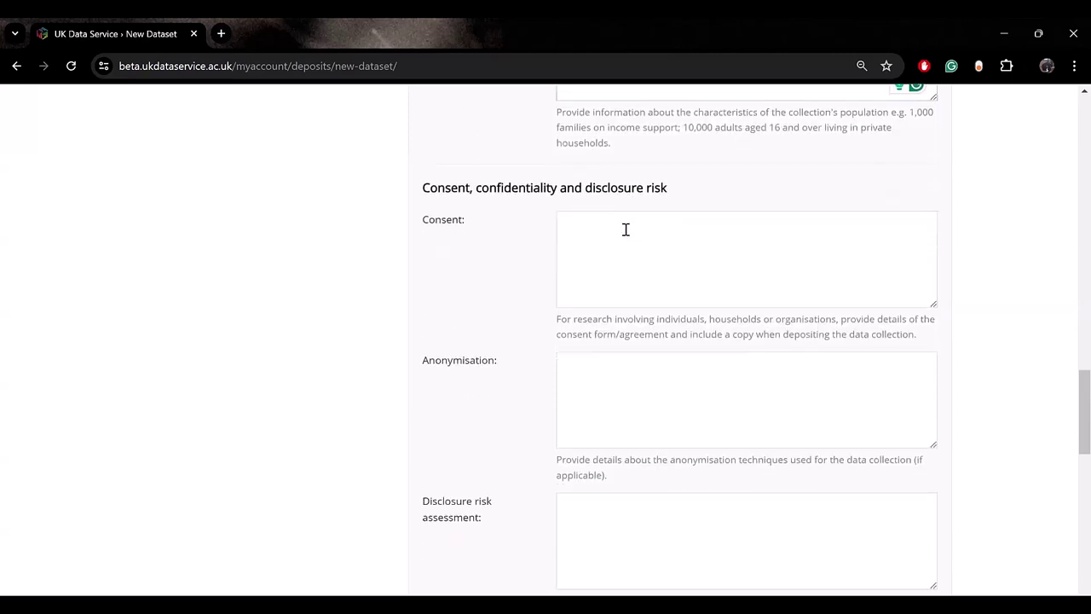
drag(444, 182, 558, 182)
click(559, 180)
scroll(701, 298, down, 1)
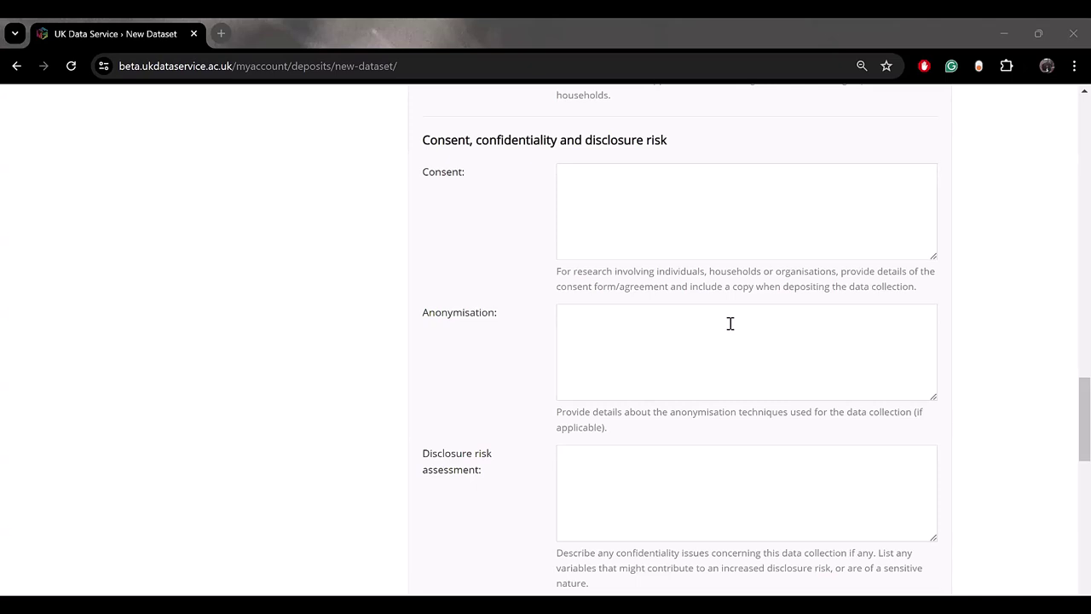
click(637, 200)
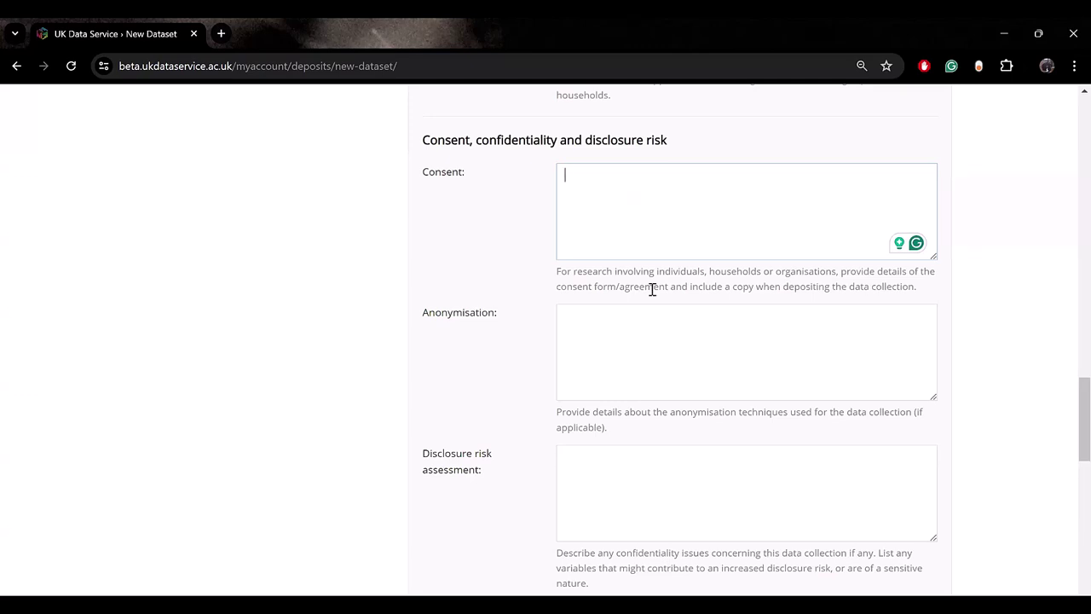
scroll(645, 352, down, 2)
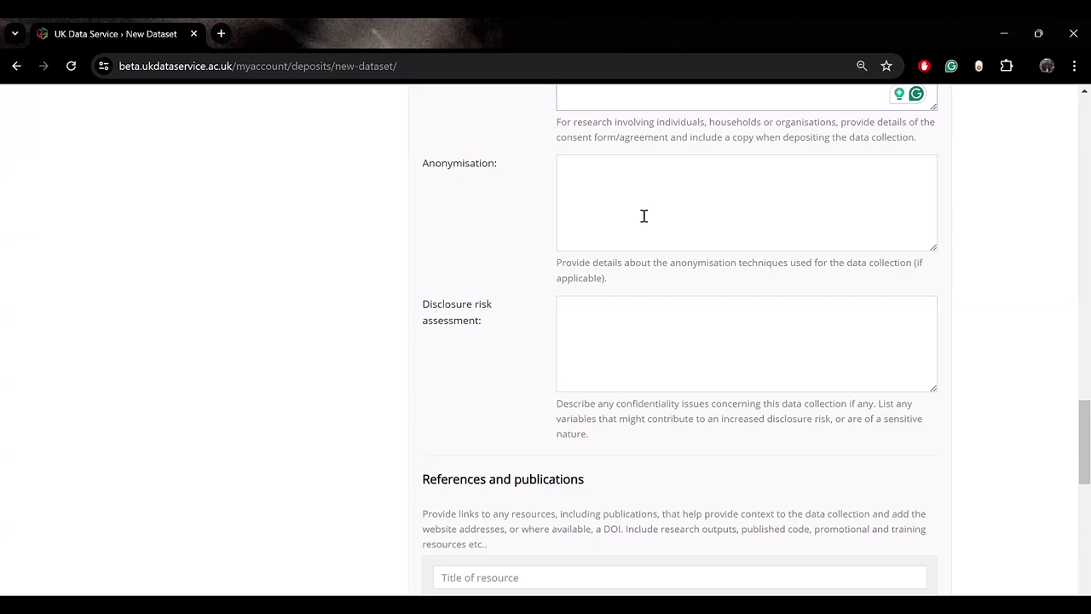
click(631, 319)
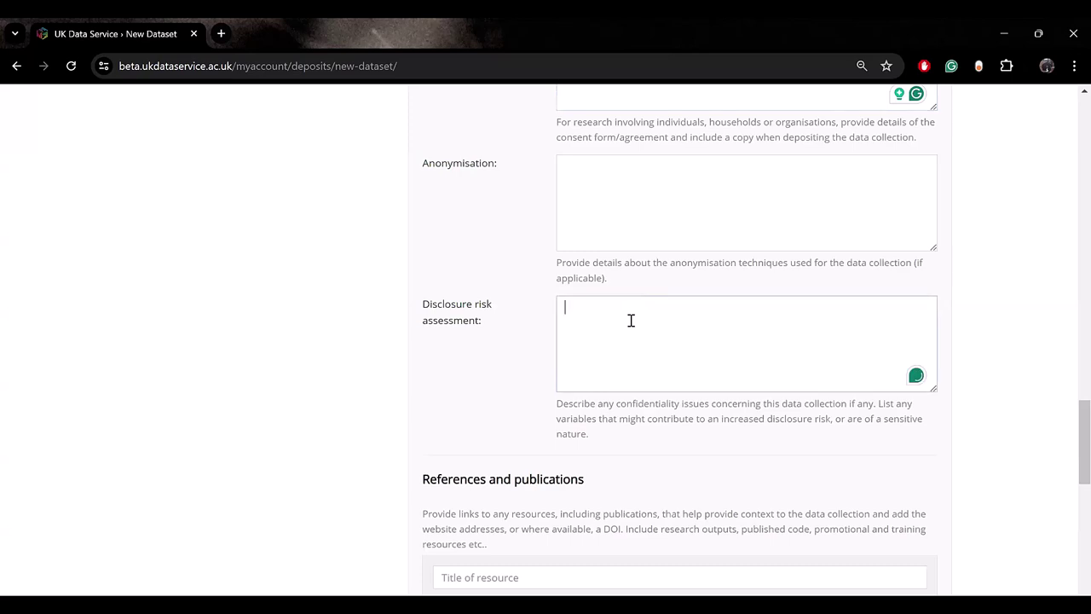
Step: Look over the References and publications section and the data file and documentation file description fields
scroll(630, 322, down, 3)
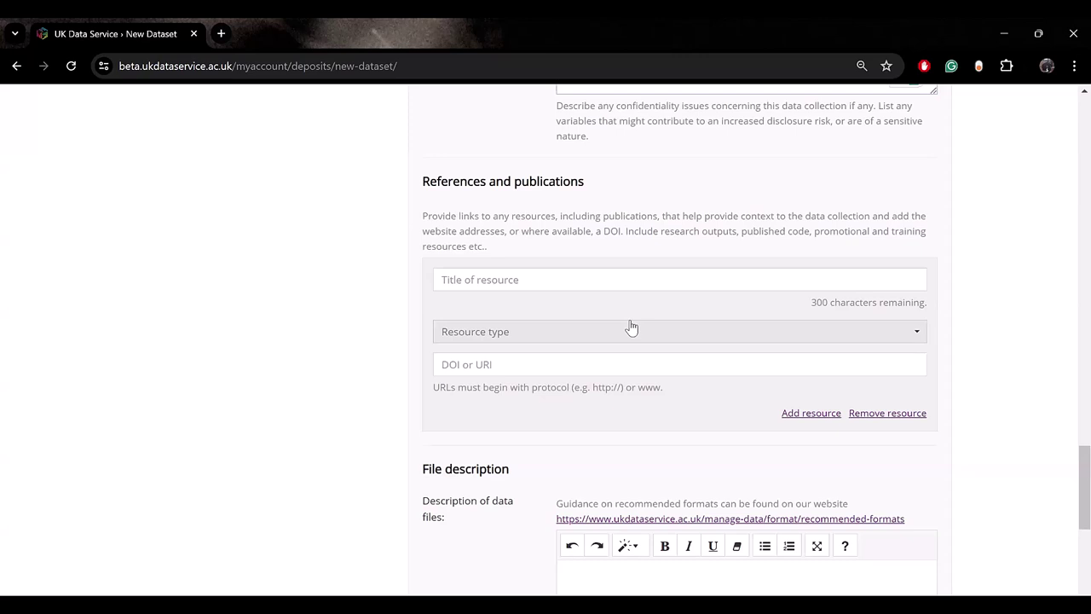
scroll(630, 328, down, 4)
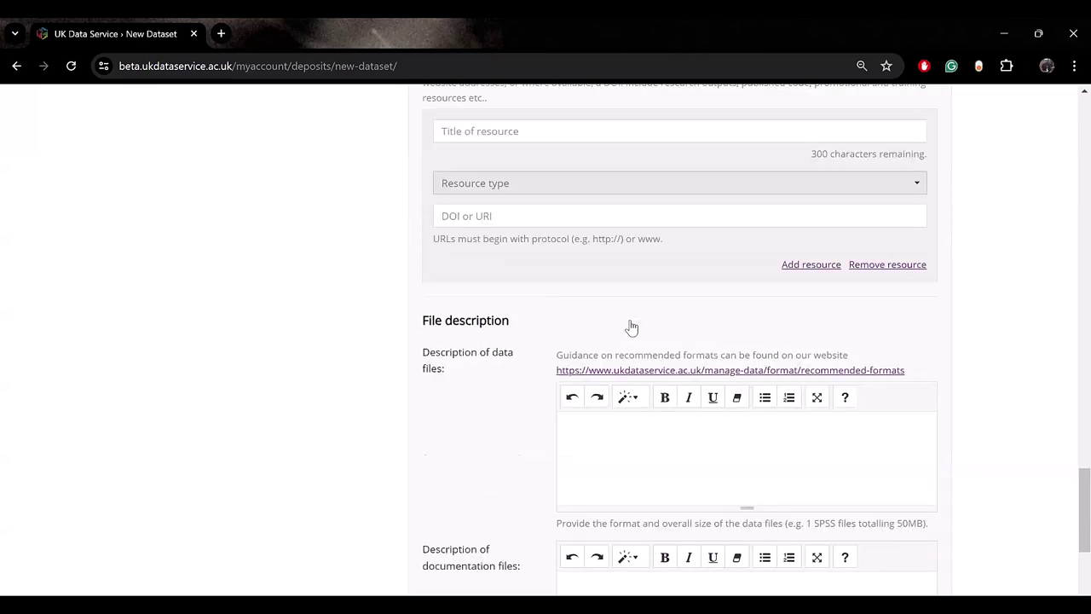
click(653, 310)
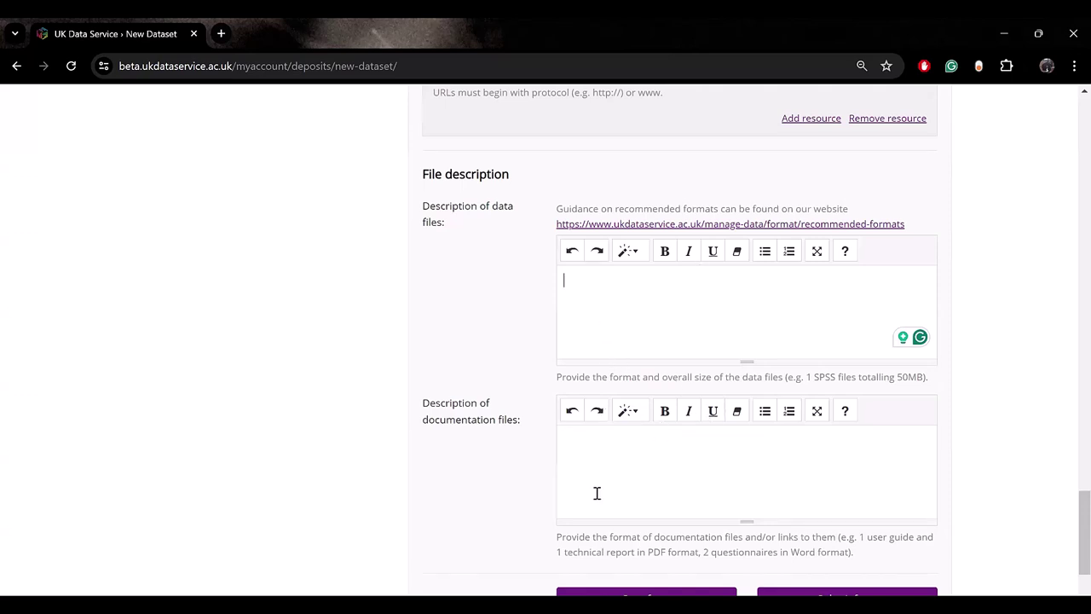
Step: From the deposited datasets, open "Introduction to Depositing Data with the UK Data Service, 2024" and bring up its deposit form for editing
click(724, 24)
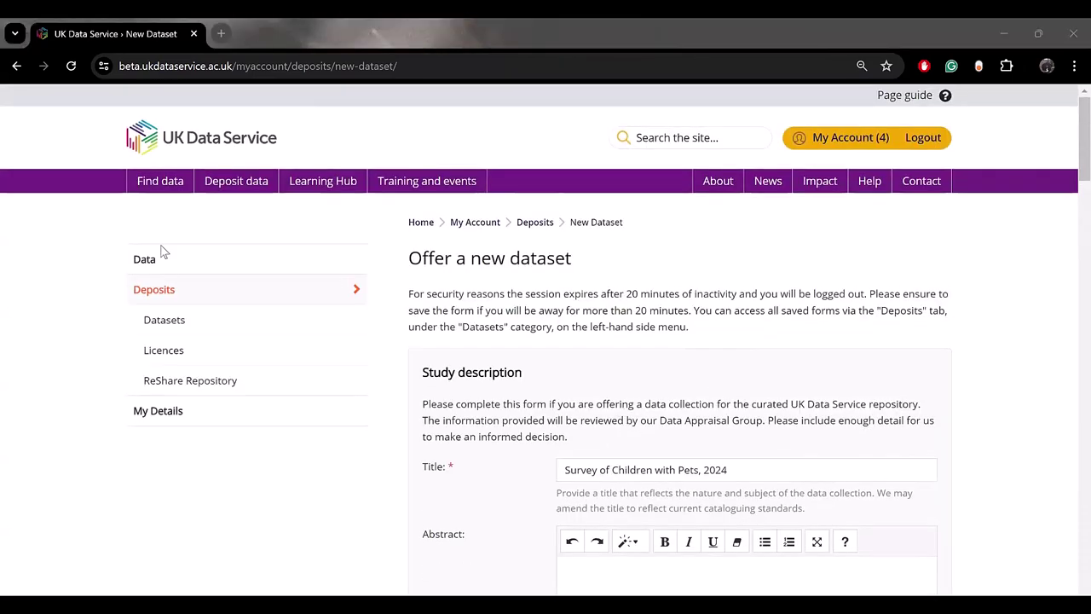
click(165, 320)
scroll(605, 360, down, 3)
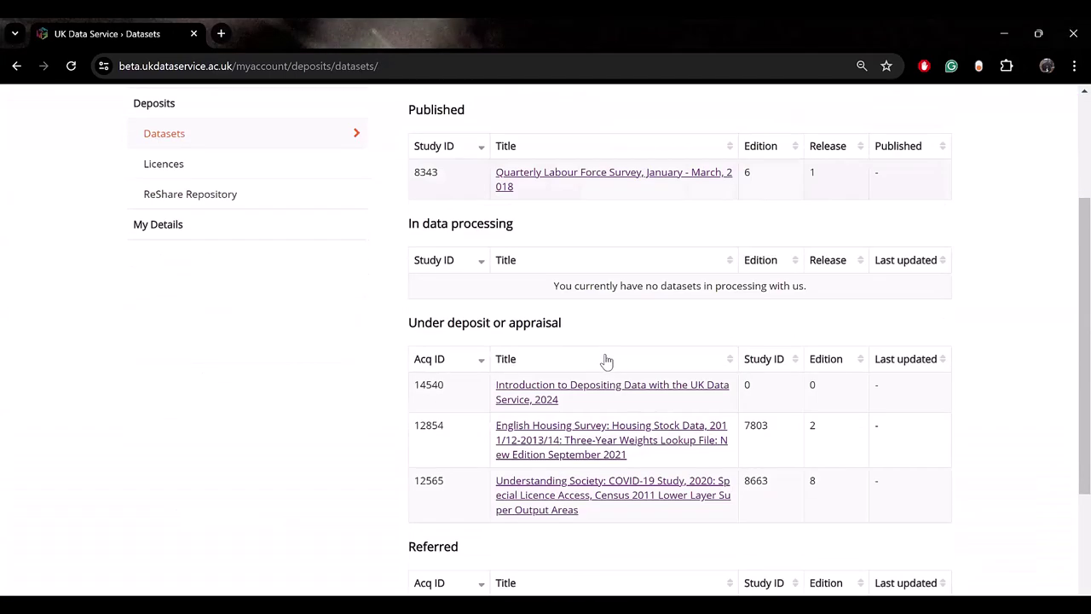
click(555, 351)
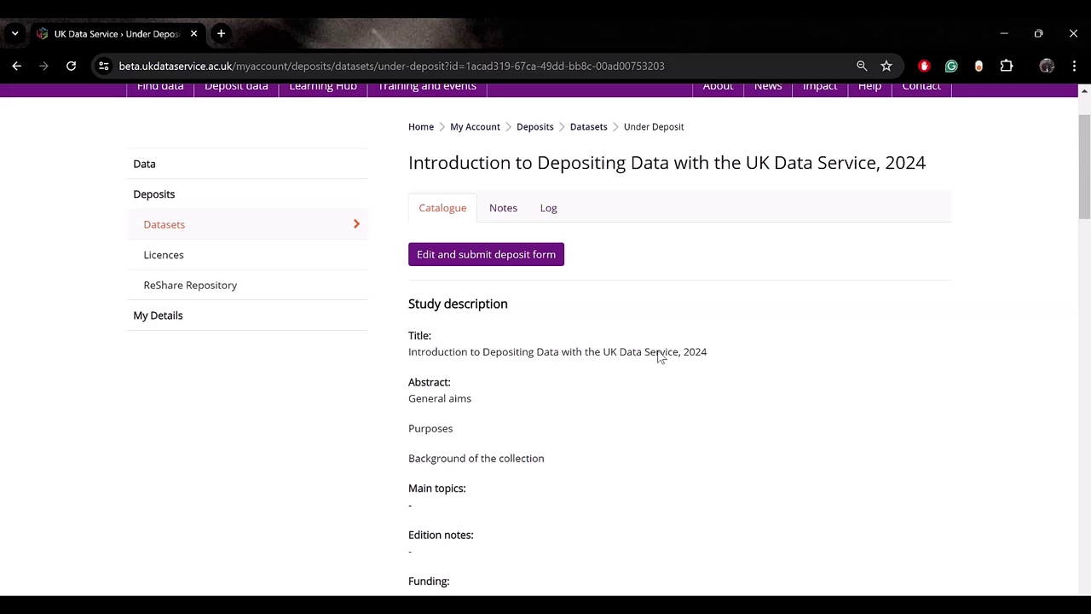
click(509, 255)
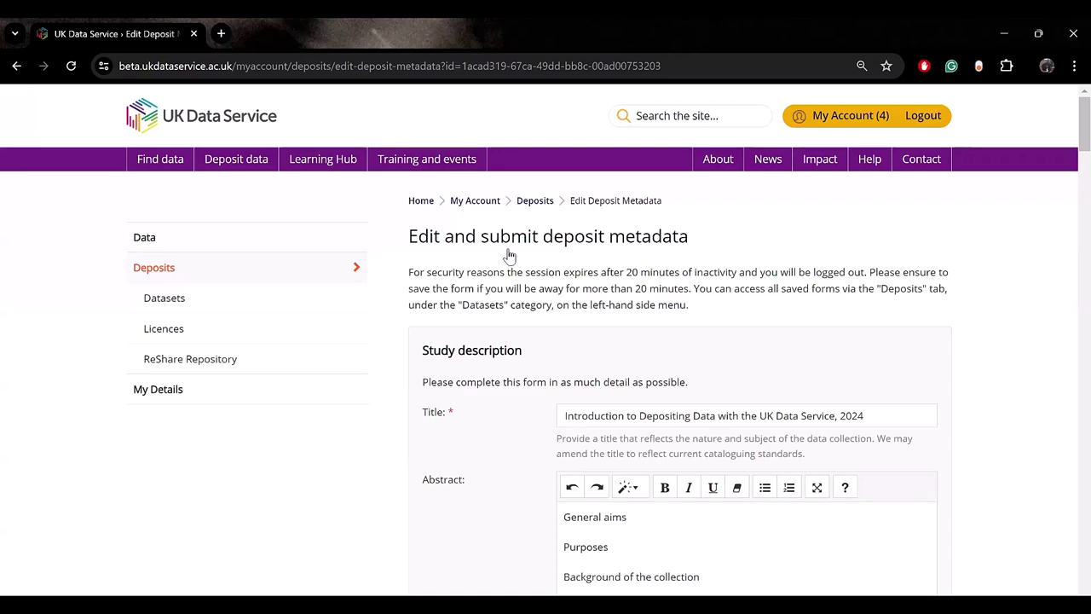
Step: Review the Title, Abstract and Main topics fields of the study description and the guidance given for each
scroll(735, 390, down, 2)
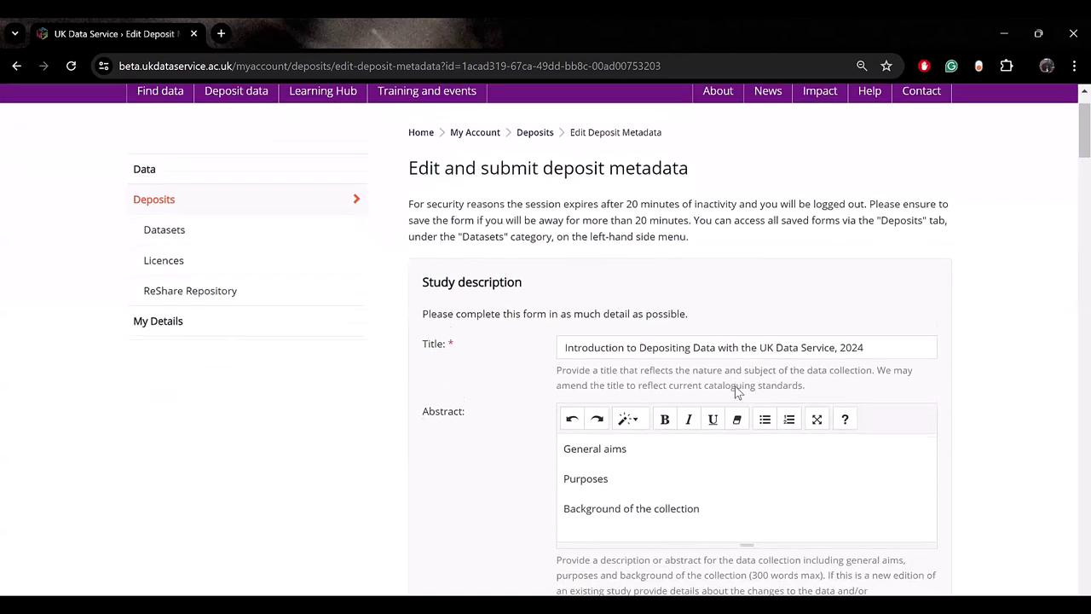
scroll(735, 389, down, 3)
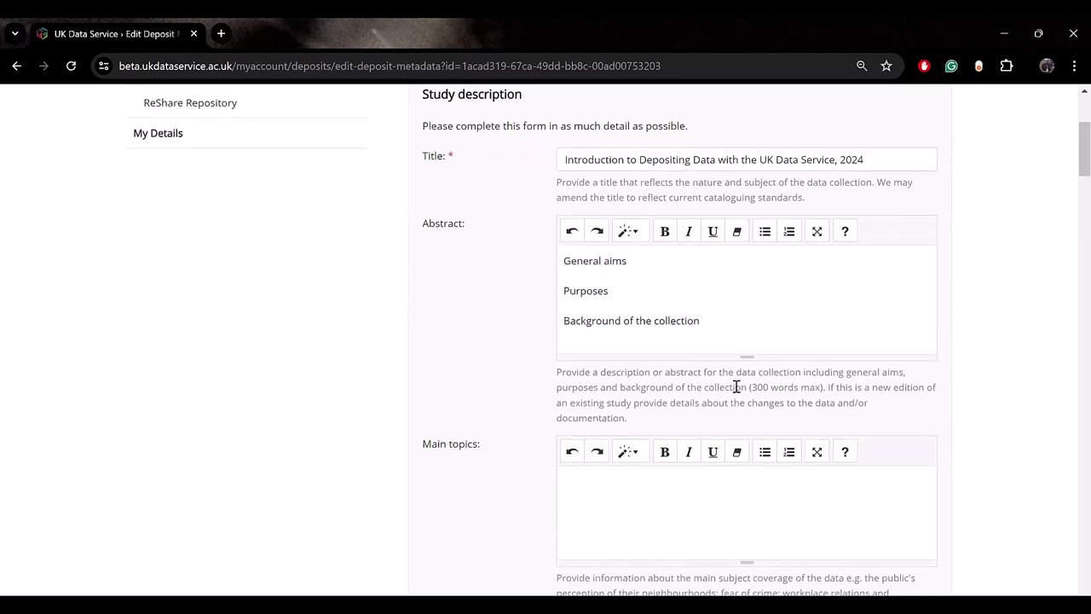
scroll(735, 386, down, 3)
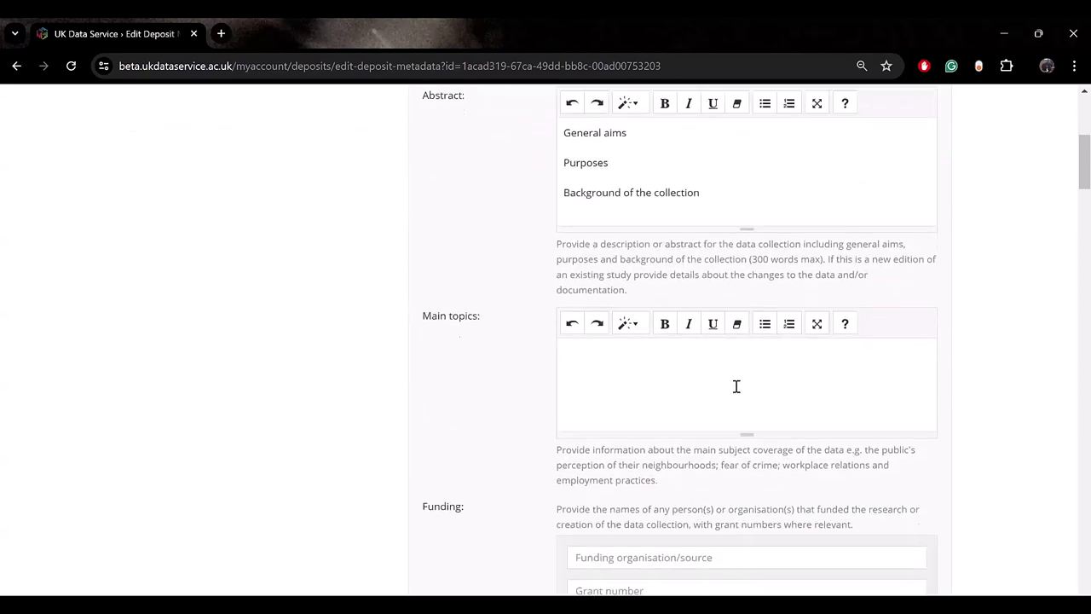
click(668, 348)
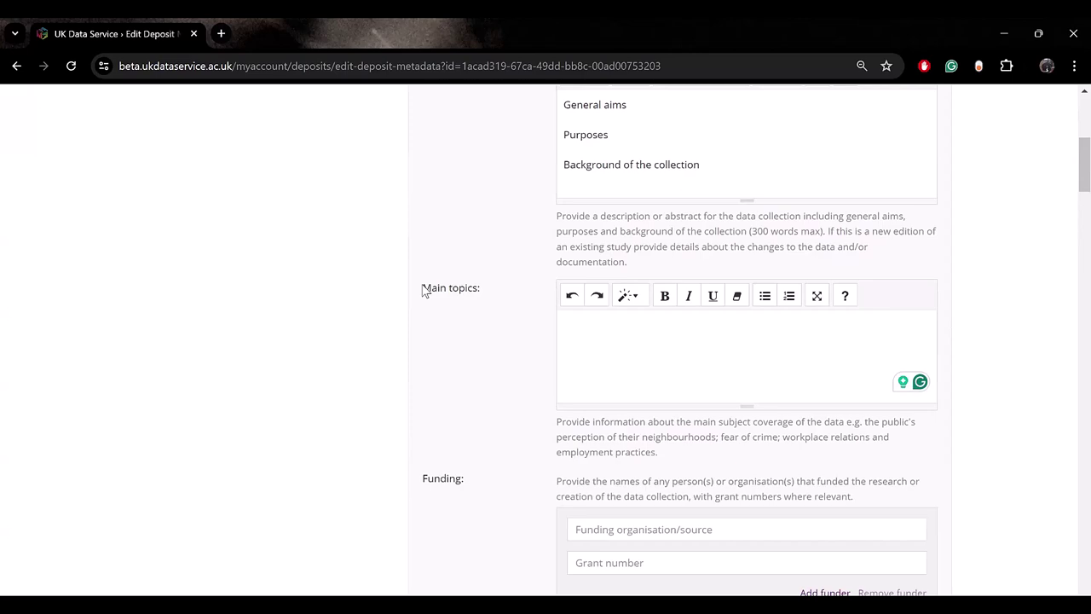
drag(423, 289, 511, 299)
click(610, 335)
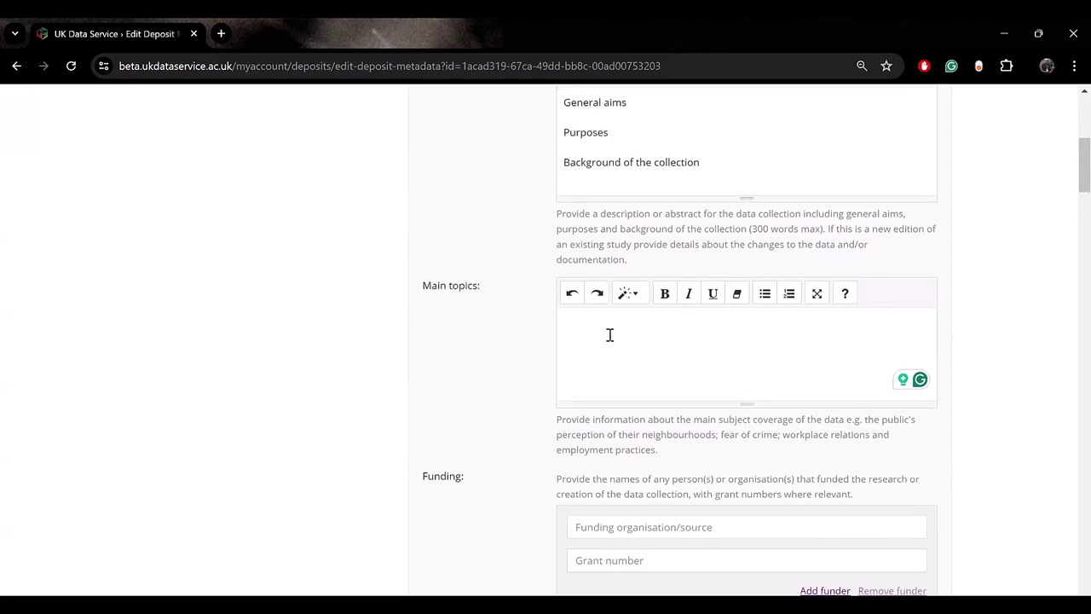
Step: Look over the Funding, Controlled access and Contacts fields and the countries, regions and towns entries under Coverage
scroll(609, 334, down, 2)
scroll(543, 416, down, 4)
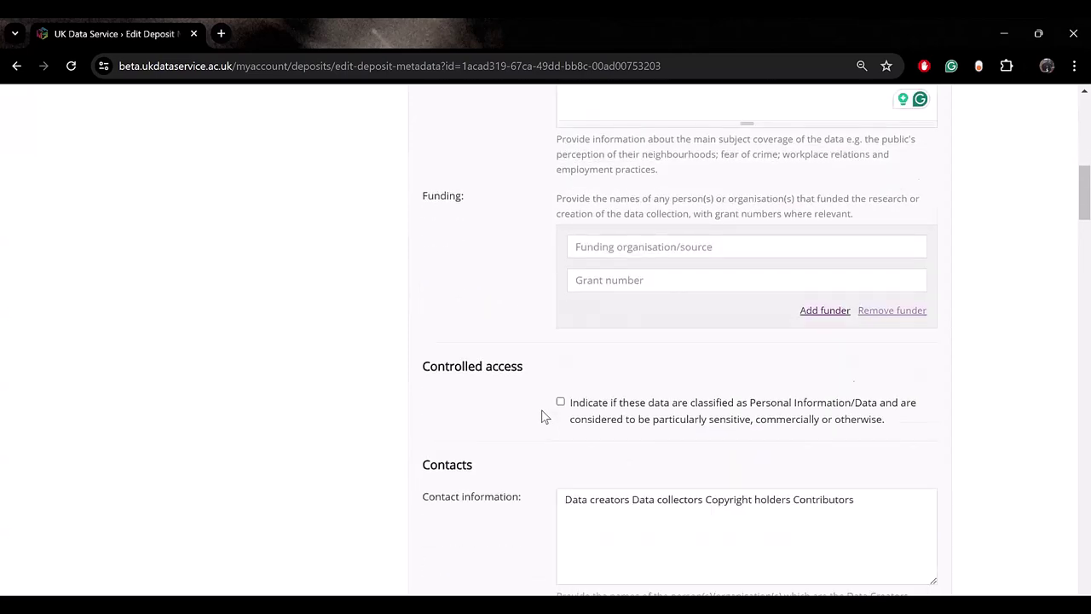
scroll(543, 416, down, 1)
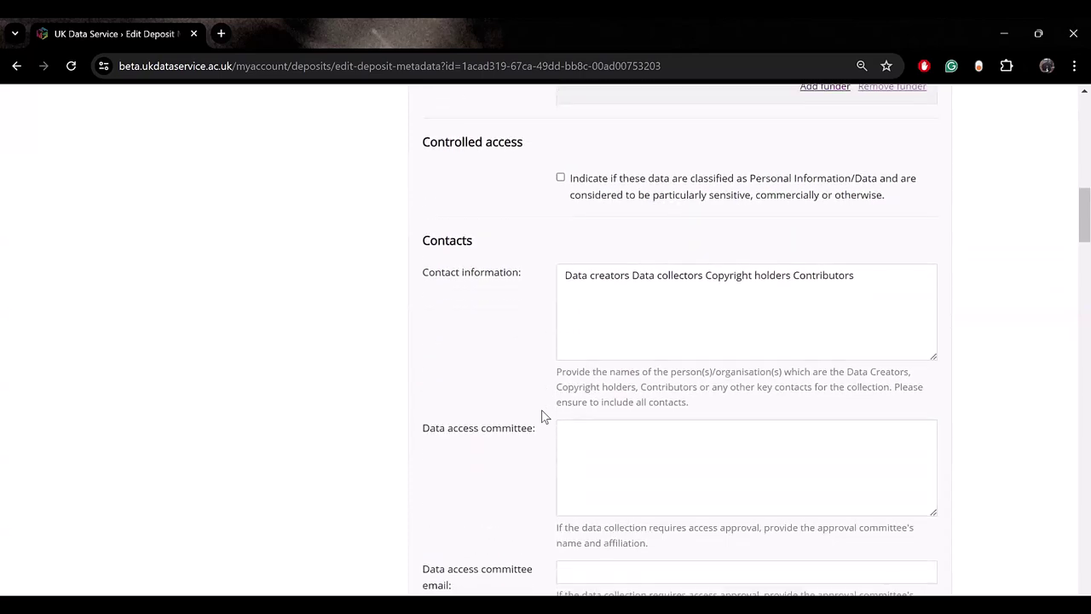
scroll(618, 331, down, 4)
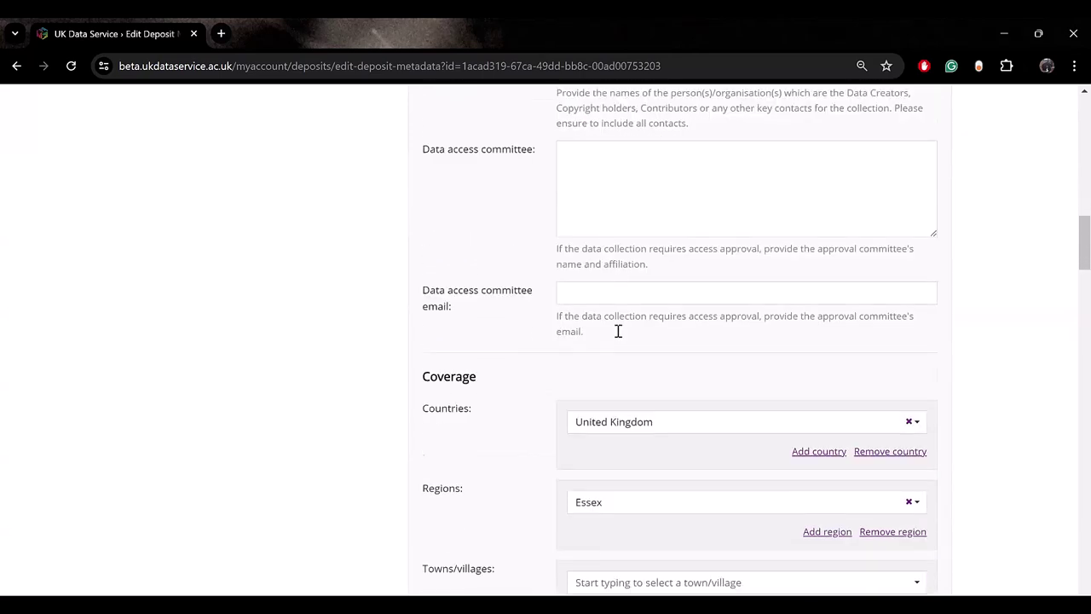
scroll(639, 390, down, 3)
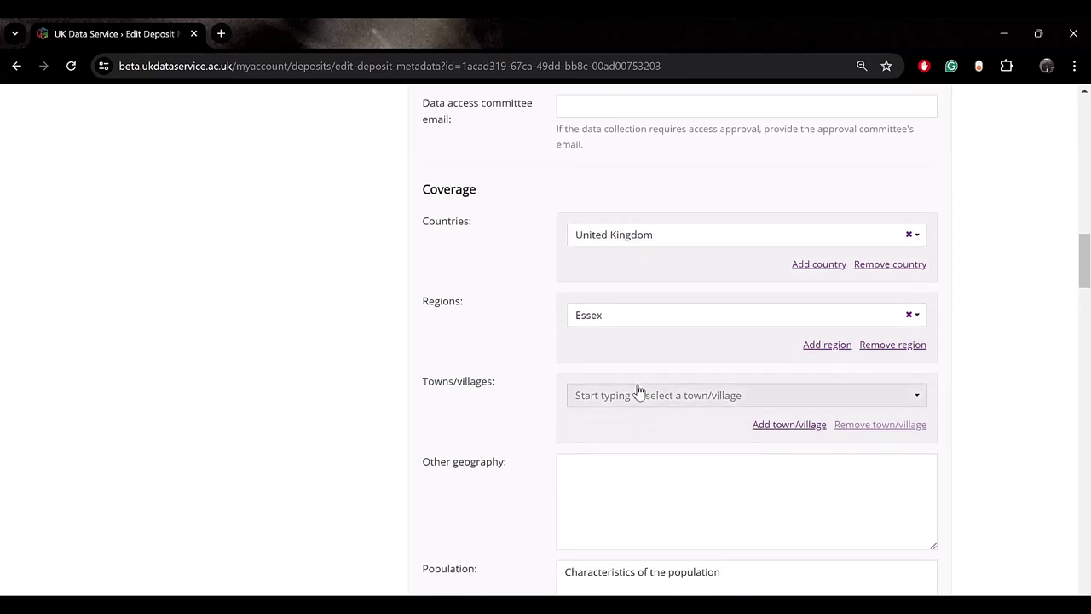
Step: Search the spatial units for "REGI" and set the collection's spatial unit to Regions
scroll(639, 385, down, 3)
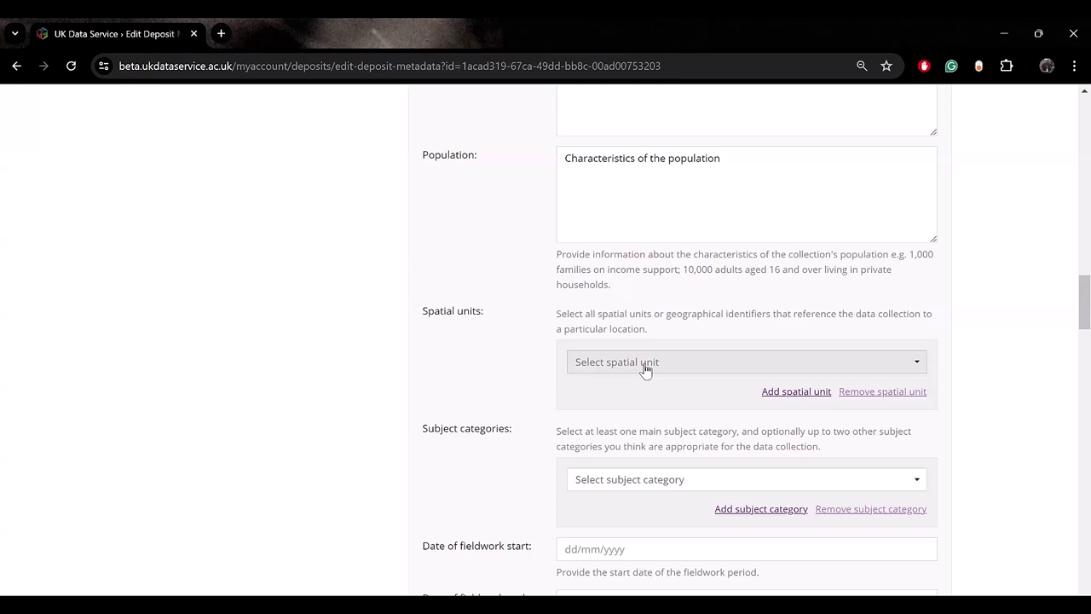
click(645, 363)
text(REGI)
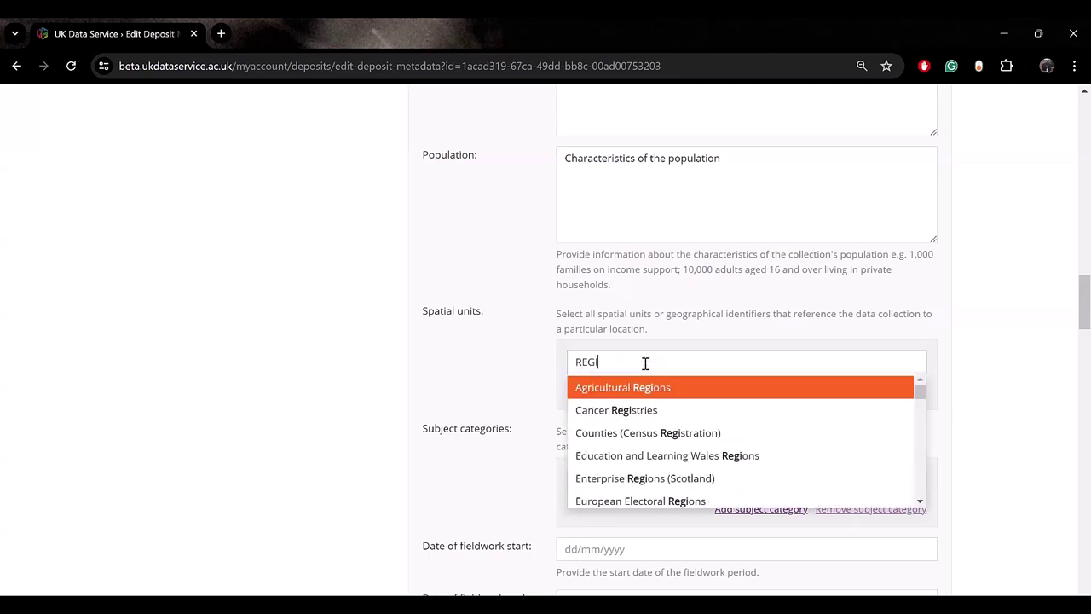
scroll(656, 368, down, 1)
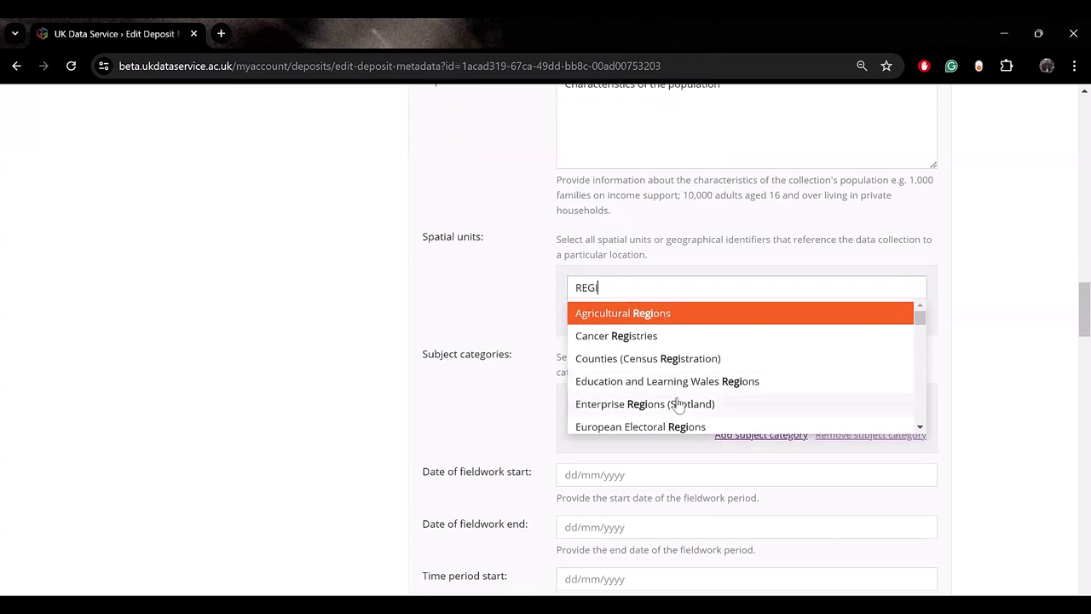
scroll(677, 405, down, 4)
scroll(678, 405, down, 5)
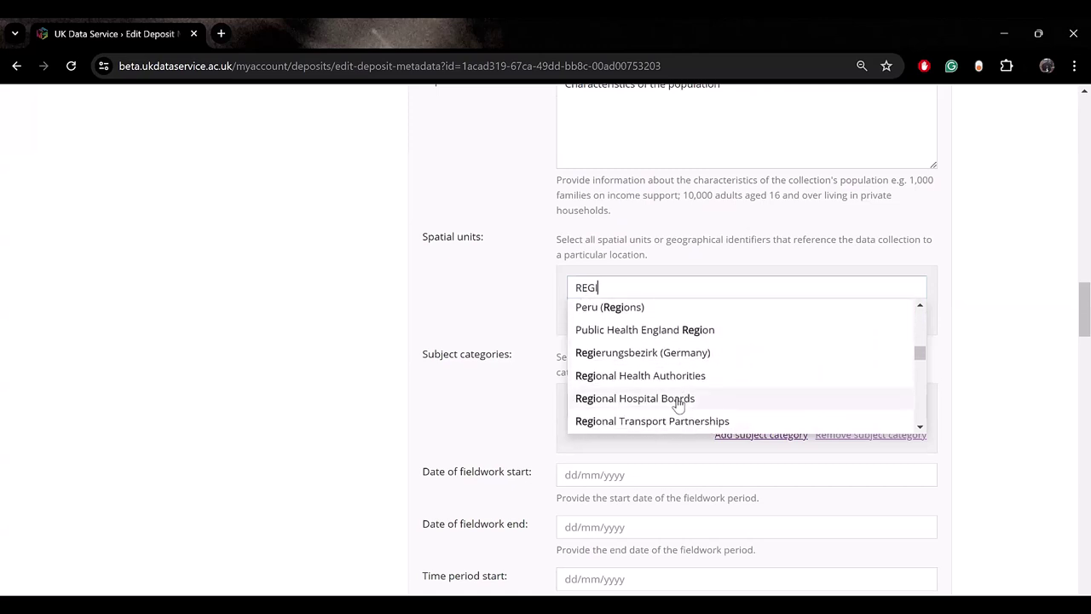
scroll(677, 405, down, 1)
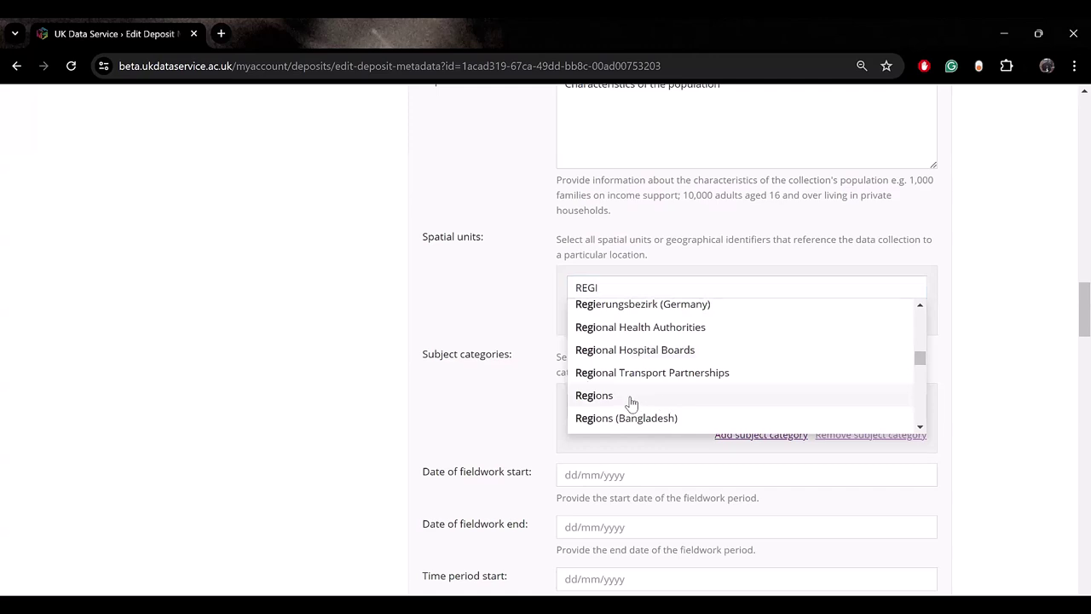
click(631, 397)
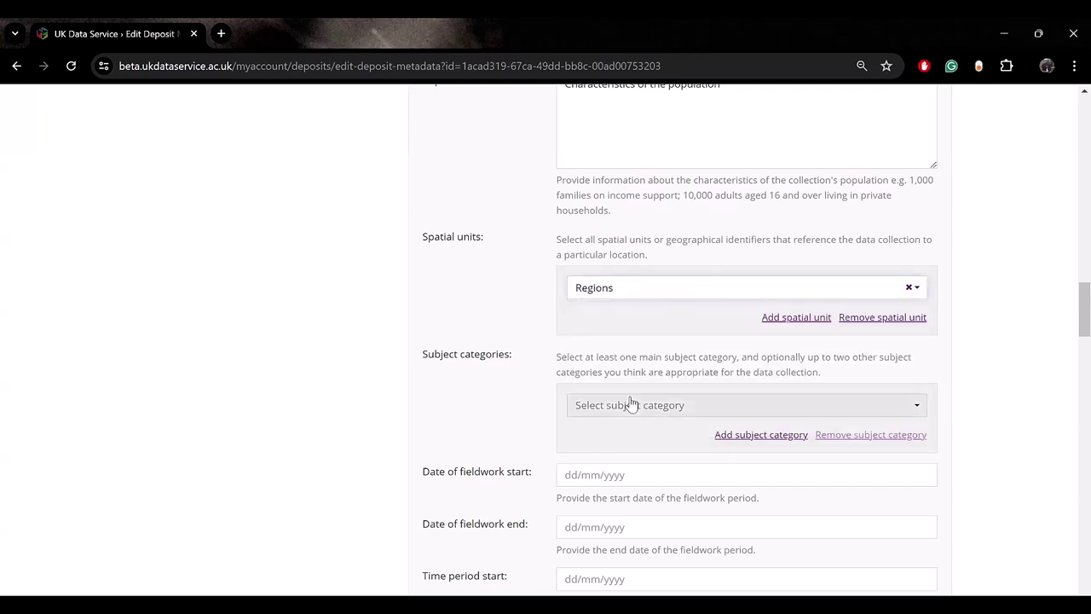
Step: Set the data collection's subject category to Consumer behaviour
scroll(631, 402, down, 1)
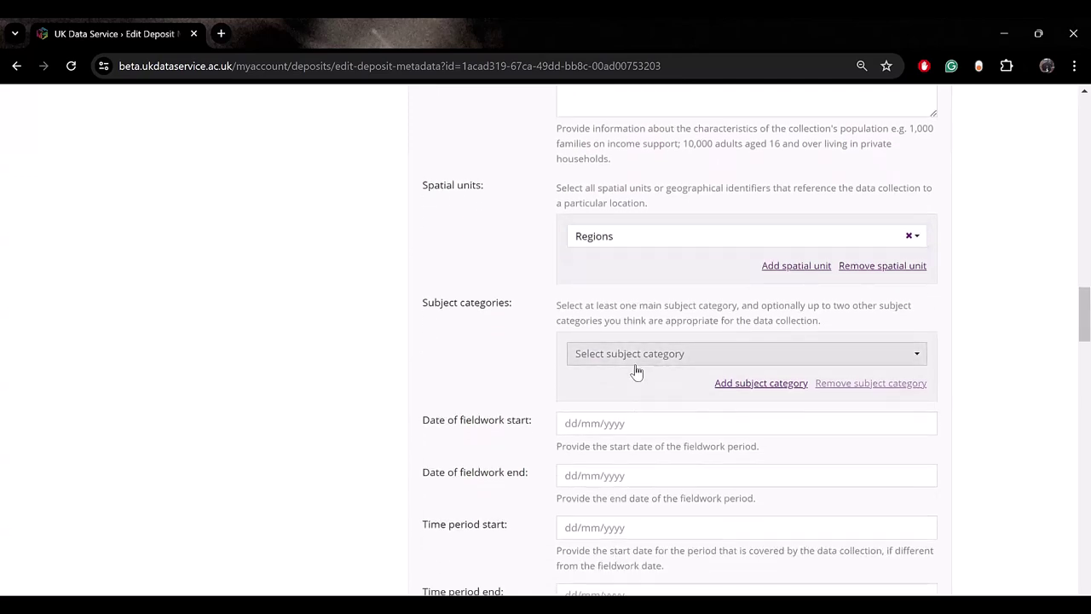
click(635, 368)
scroll(722, 337, down, 1)
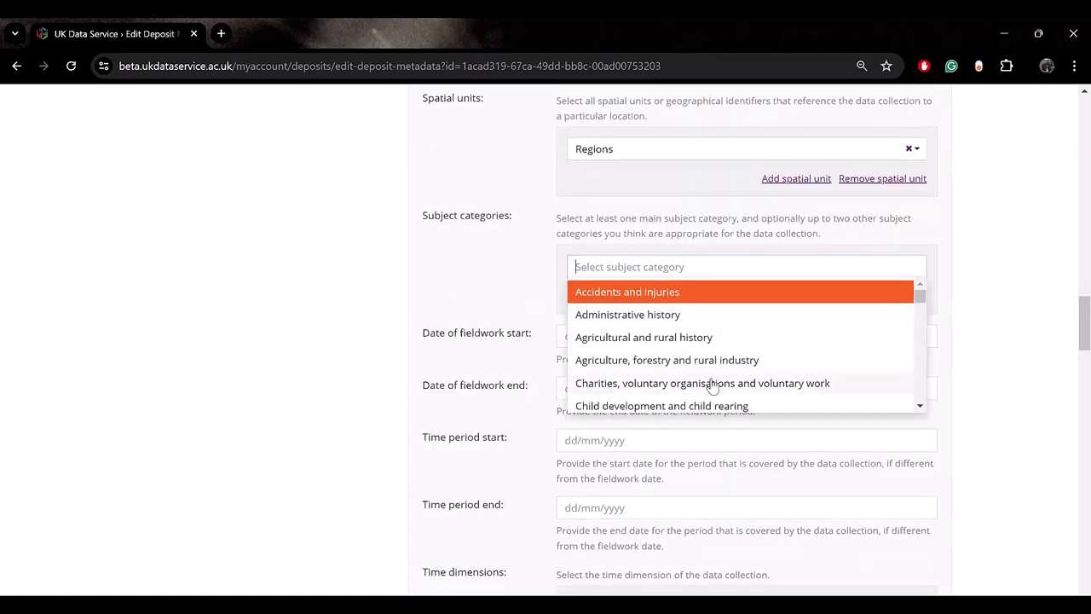
scroll(712, 386, down, 3)
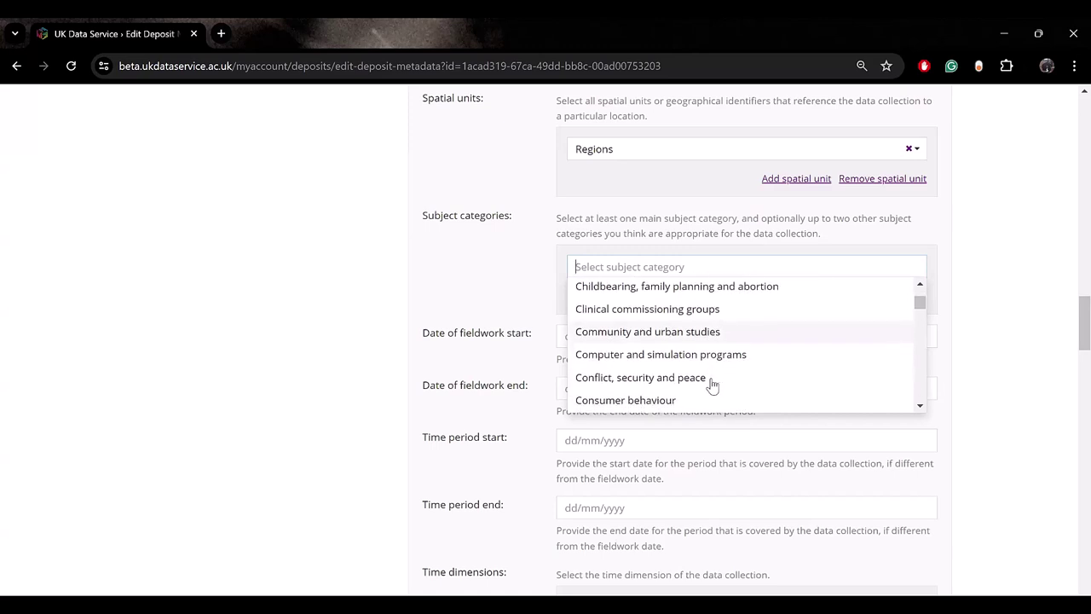
scroll(686, 367, down, 1)
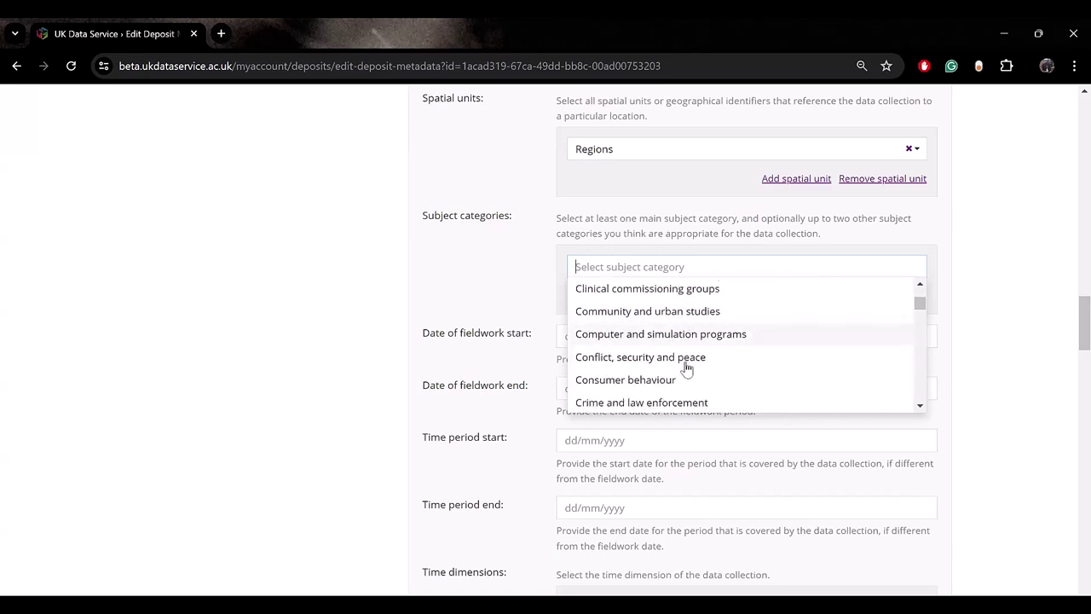
click(663, 373)
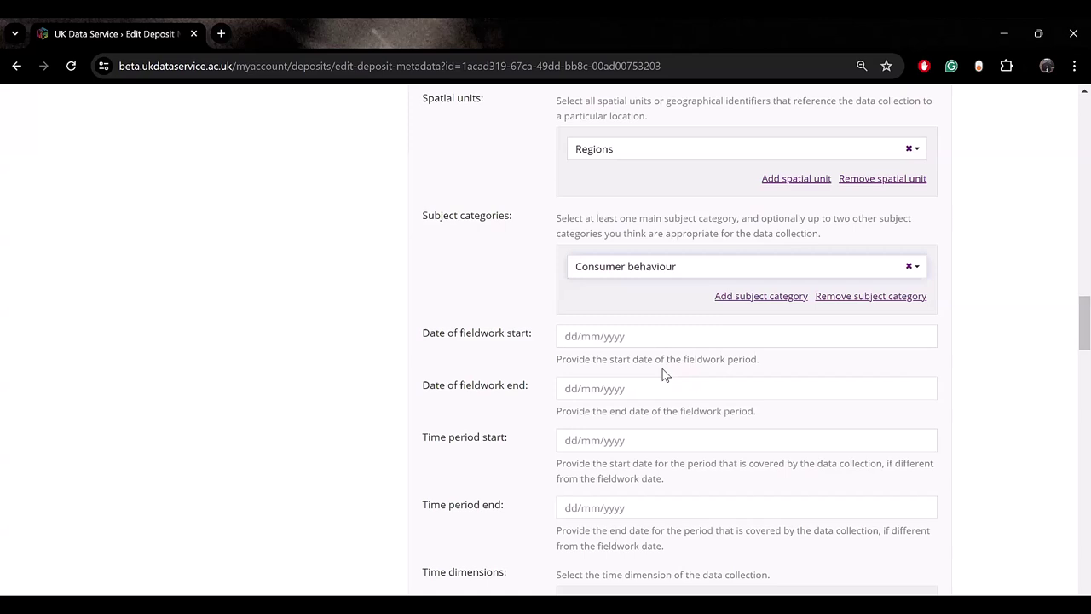
Step: Examine the fieldwork and time period date fields and the available time dimension options, leaving the time dimension unselected
scroll(663, 373, down, 1)
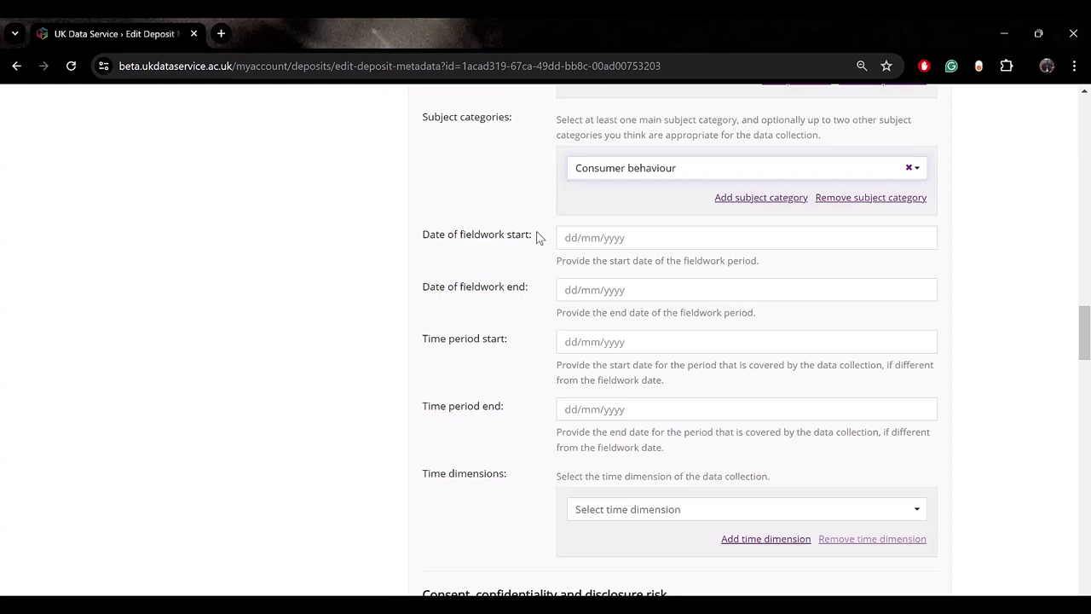
scroll(537, 368, down, 2)
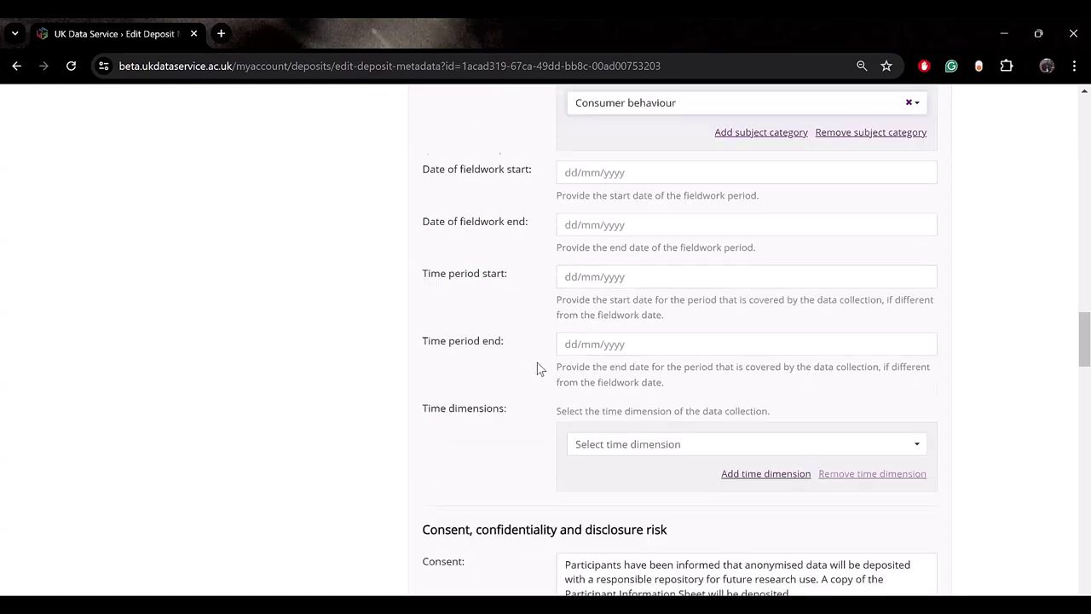
click(613, 347)
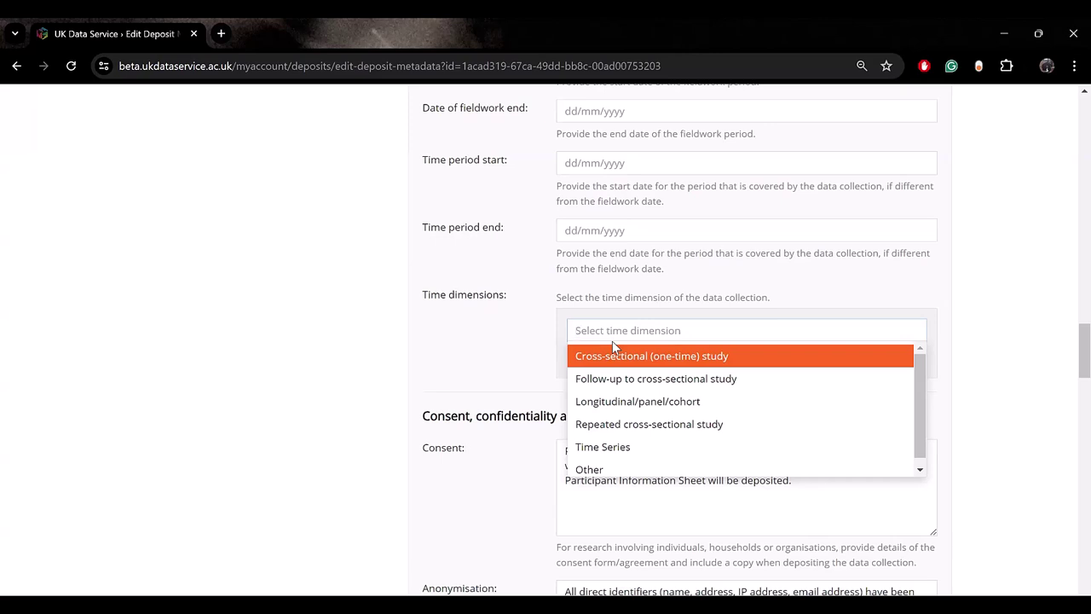
scroll(632, 404, down, 1)
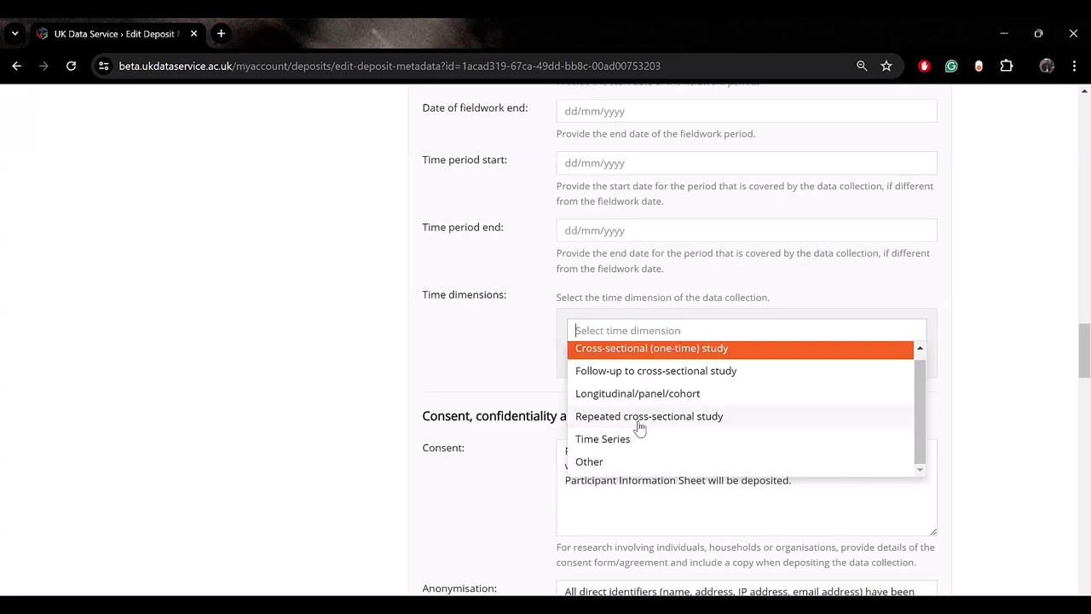
scroll(619, 407, up, 1)
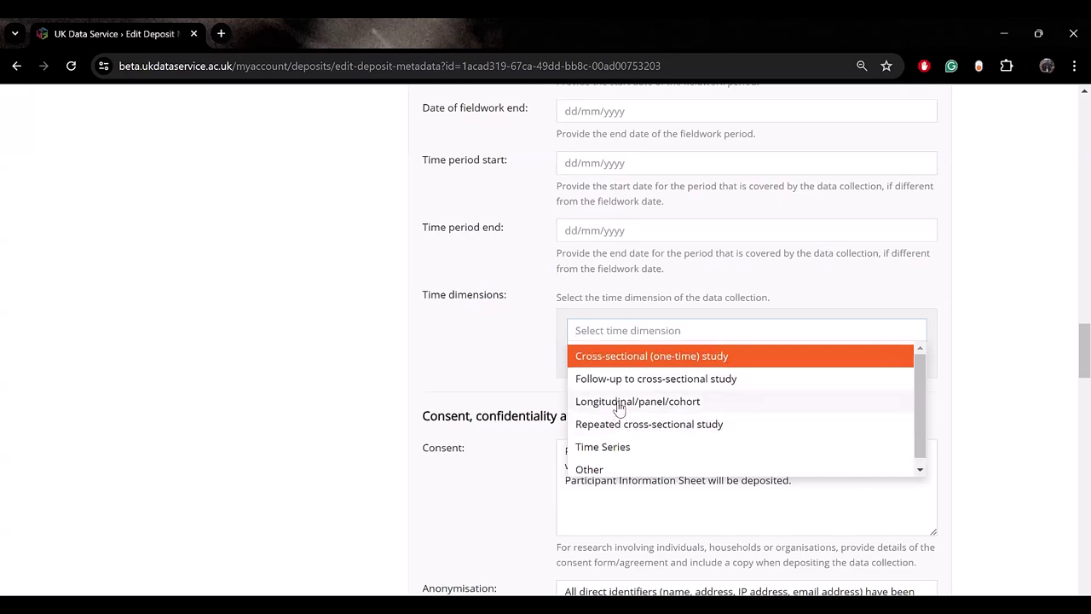
click(560, 288)
Step: Look over the Consent, Anonymisation and Disclosure risk assessment entries of the deposit form
scroll(577, 322, down, 2)
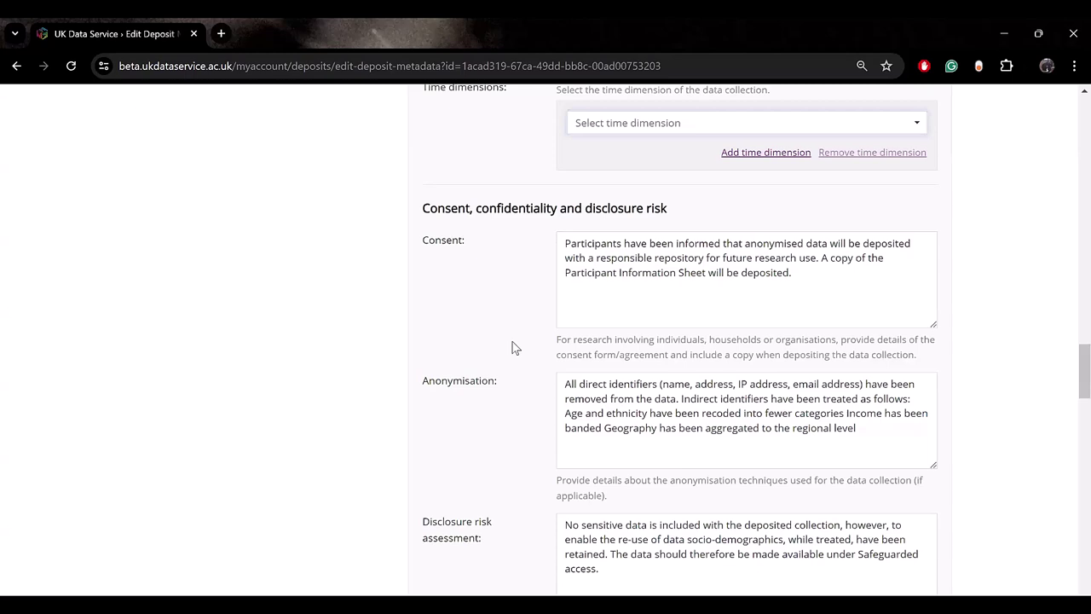
scroll(626, 394, down, 1)
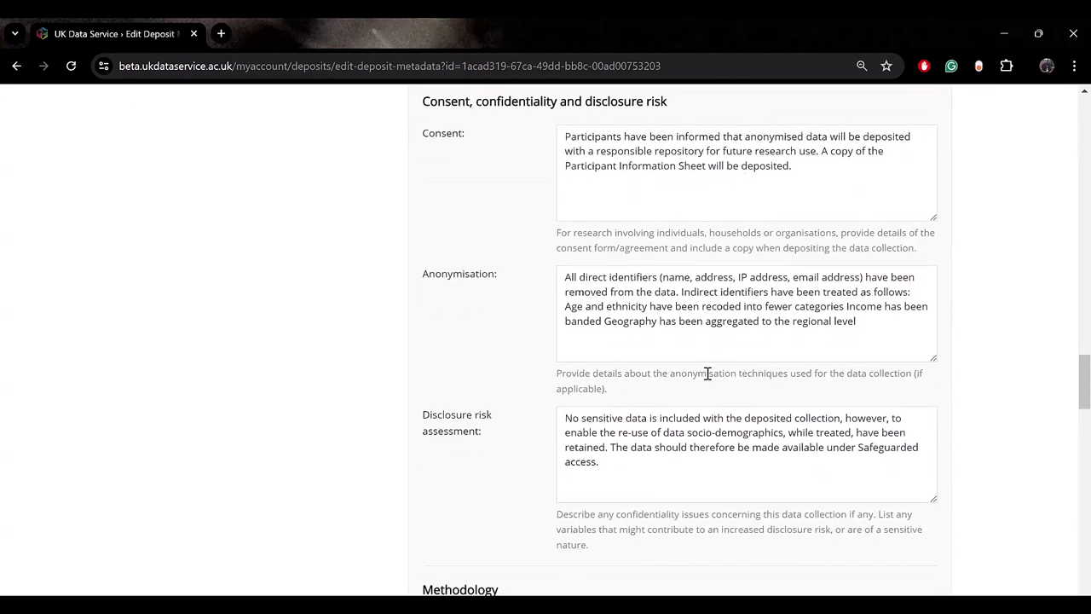
scroll(707, 373, down, 4)
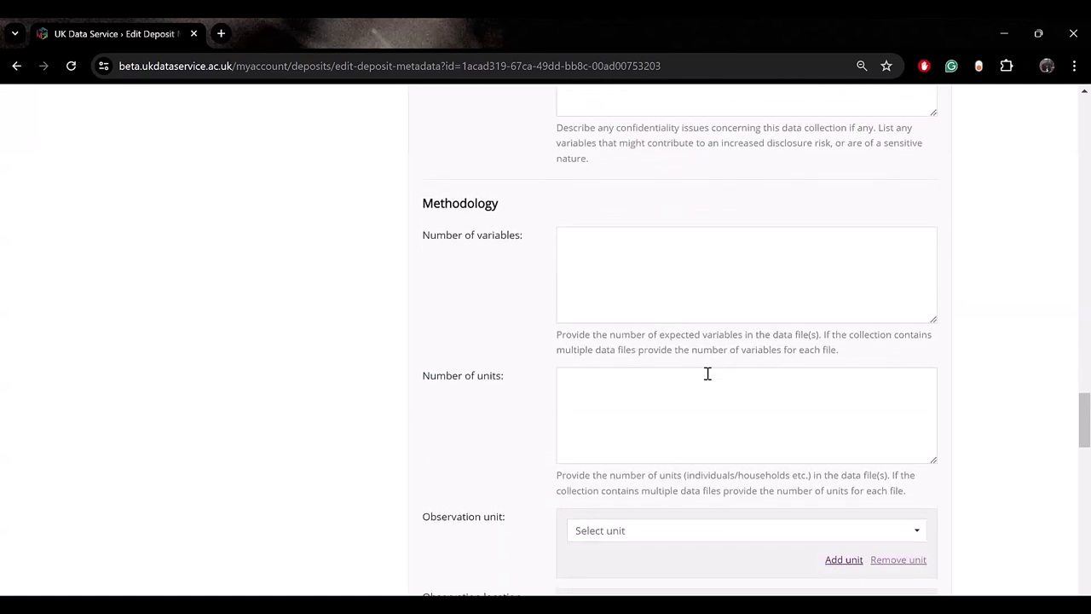
Step: Examine the Number of variables and Number of units fields under Methodology and the available observation unit options, without selecting one
scroll(708, 373, down, 1)
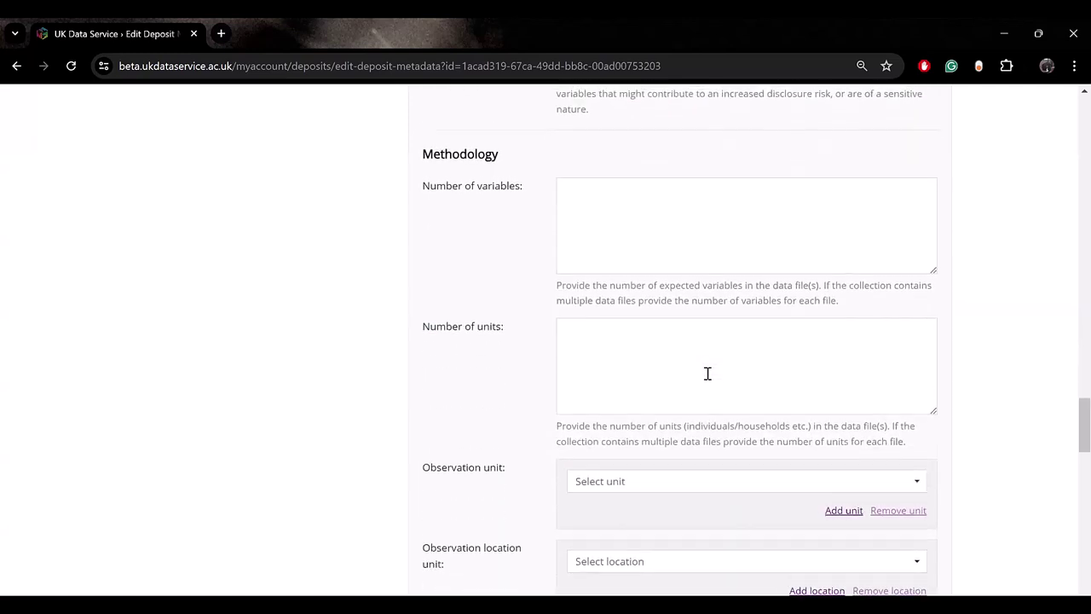
click(676, 205)
scroll(682, 317, down, 1)
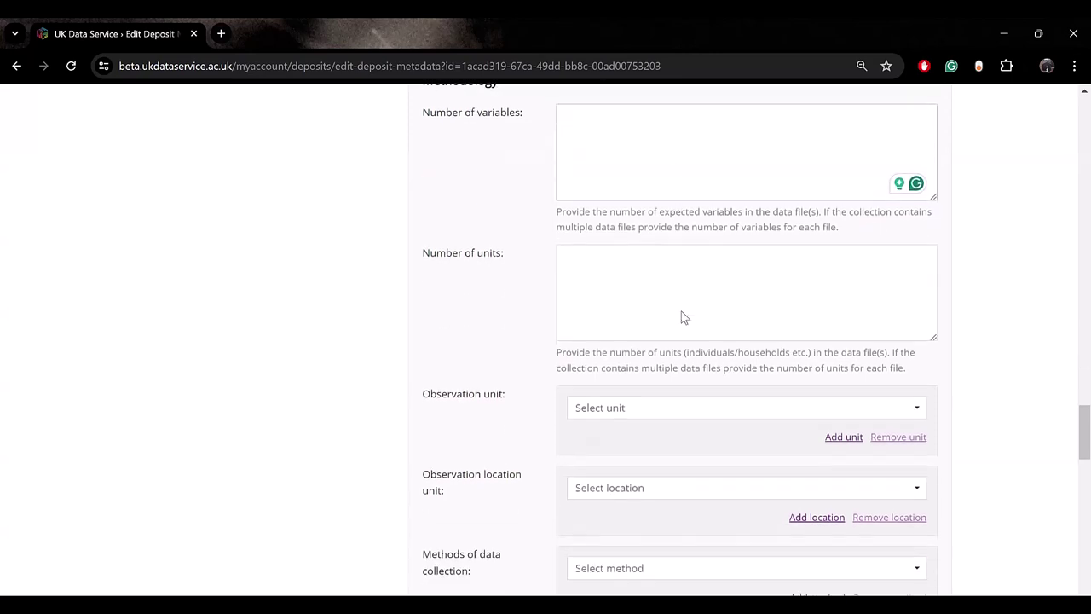
scroll(682, 317, down, 1)
click(603, 253)
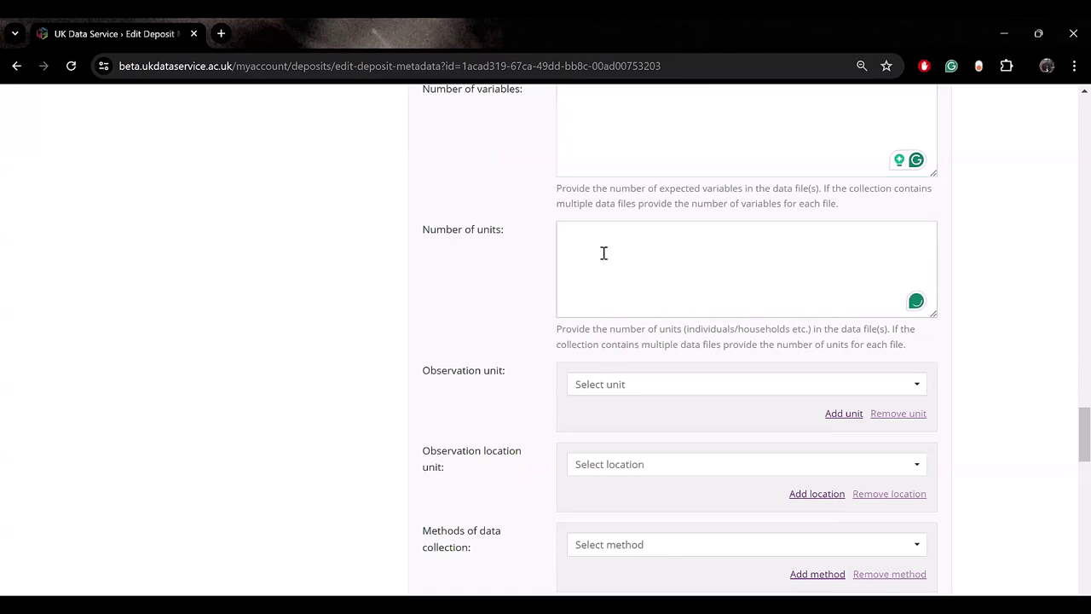
scroll(603, 253, down, 2)
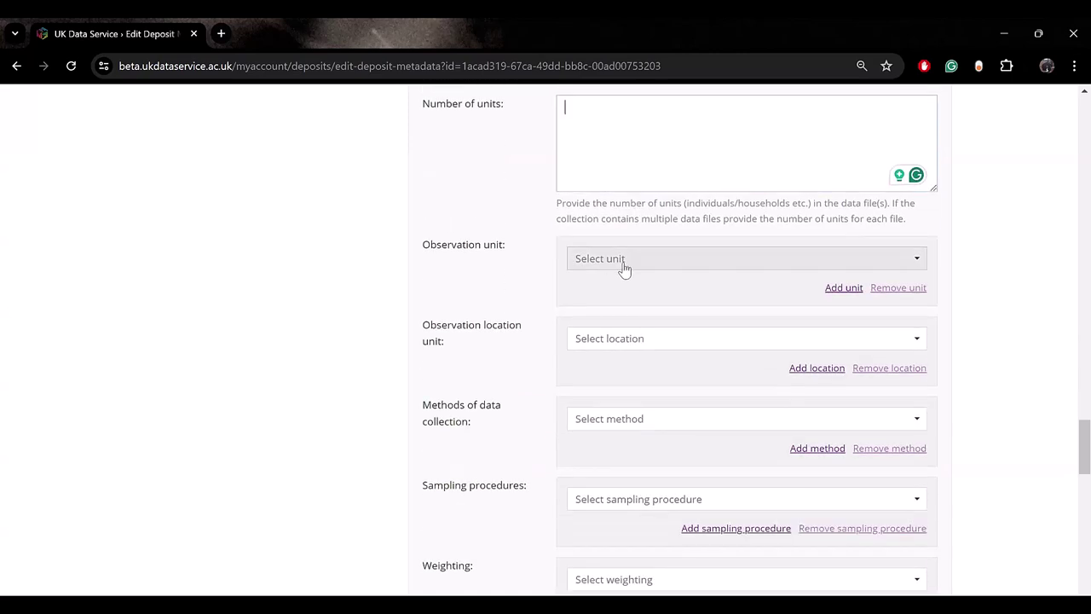
click(625, 263)
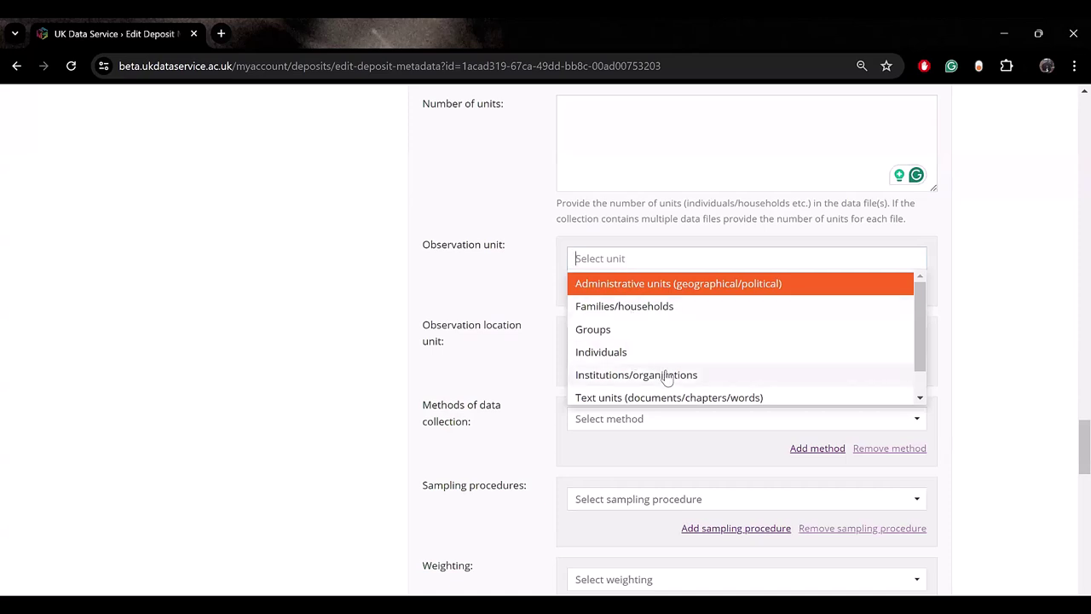
scroll(665, 375, down, 1)
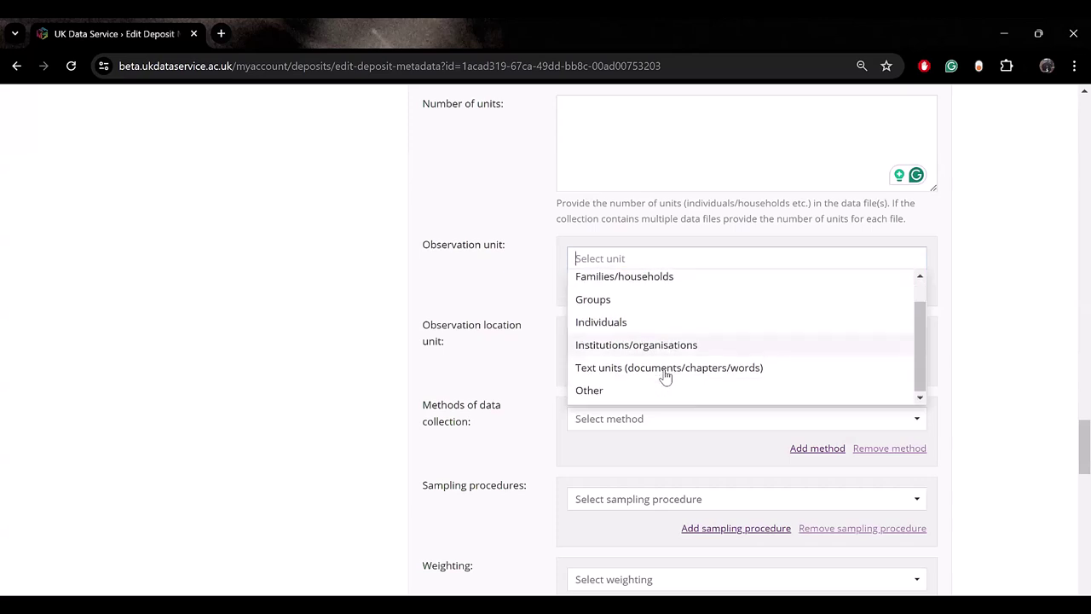
click(511, 297)
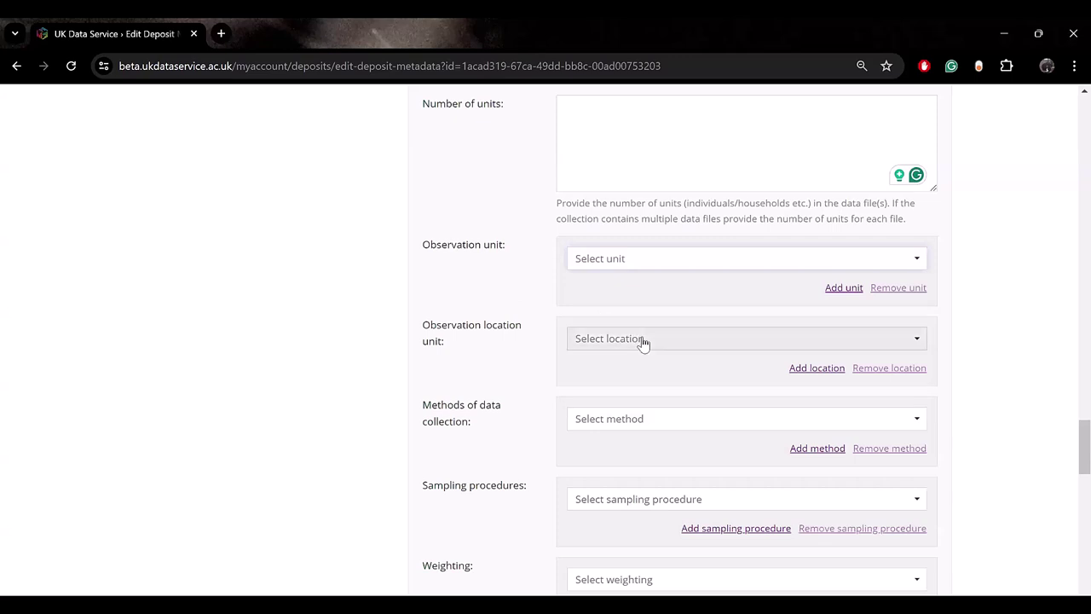
Step: Examine the available observation location unit options under Methodology, leaving the location unselected
scroll(639, 340, down, 2)
click(643, 272)
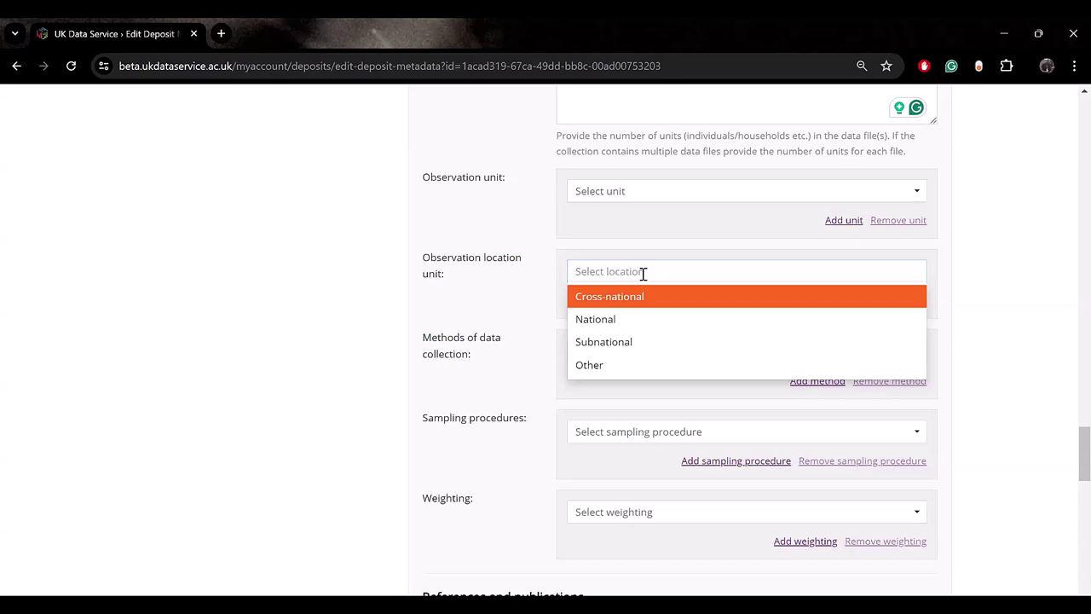
click(543, 316)
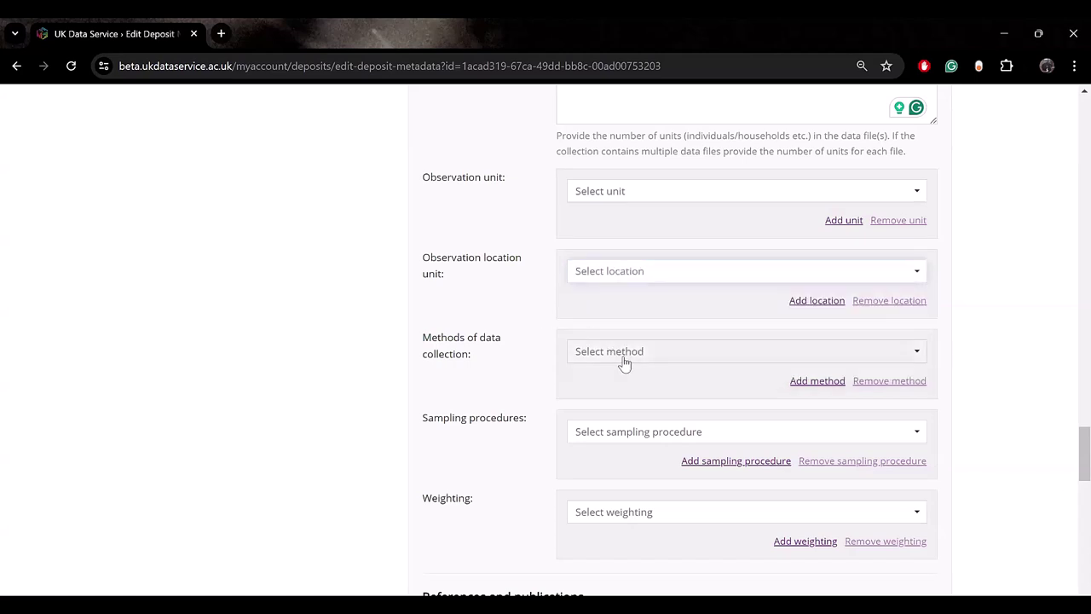
Step: Look through the available methods of data collection and add a second, empty method entry
click(624, 356)
scroll(714, 435, down, 3)
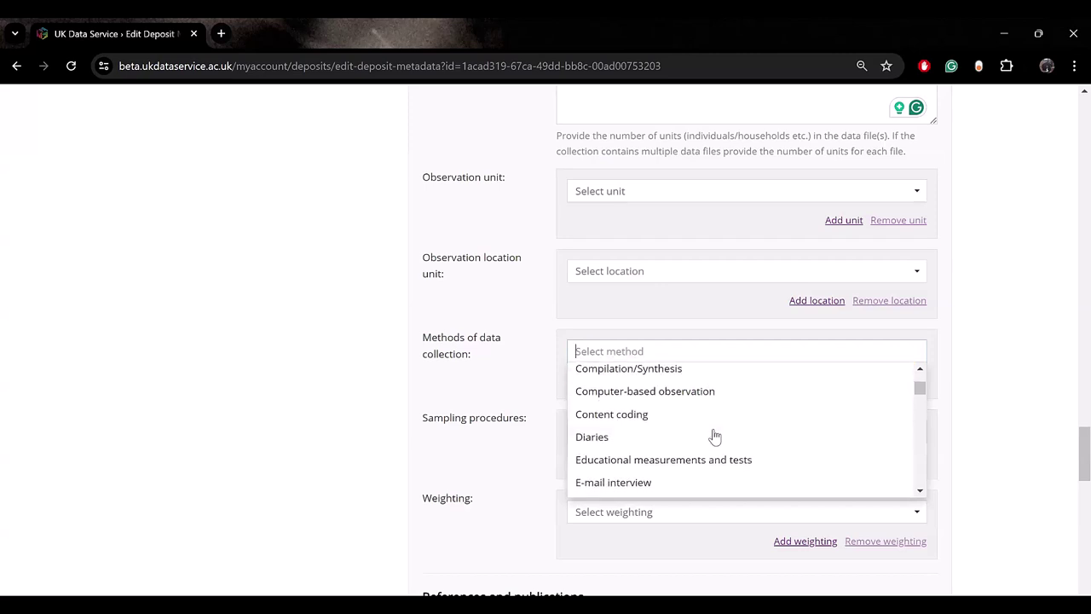
scroll(714, 435, down, 5)
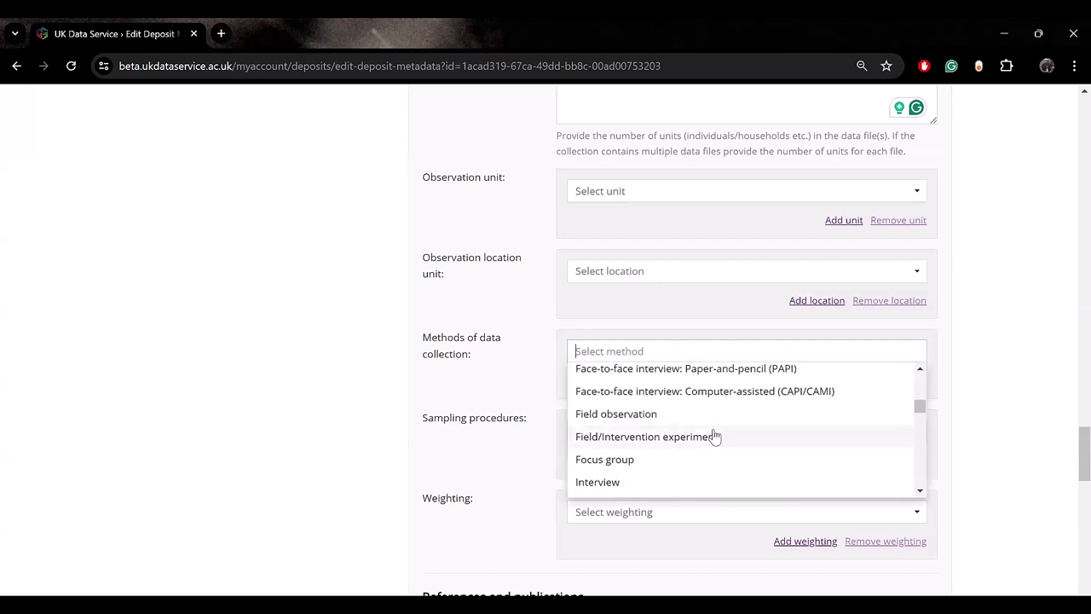
scroll(714, 434, down, 1)
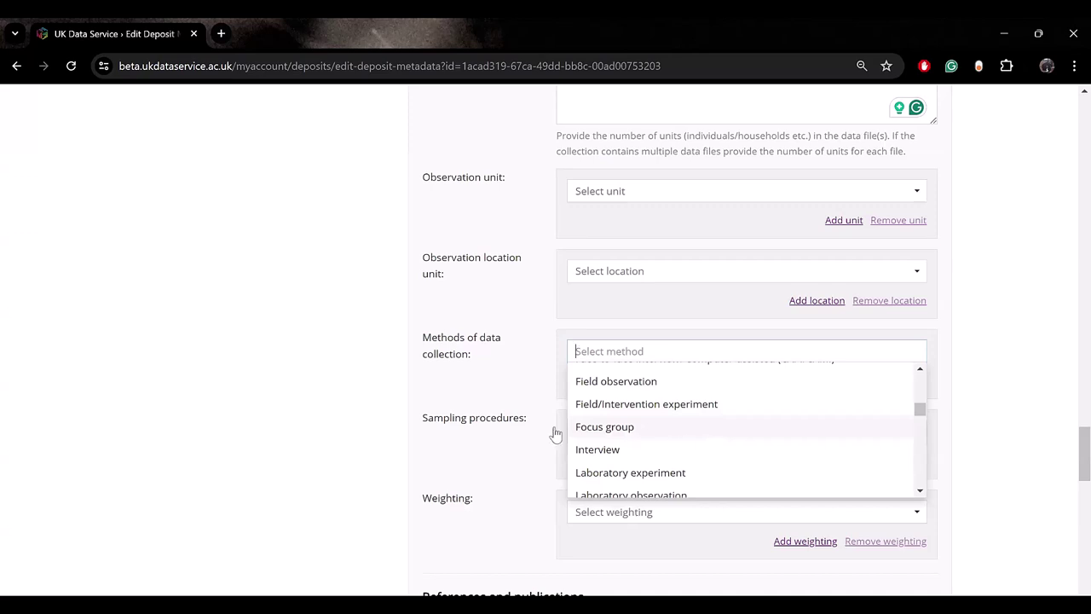
click(451, 401)
click(820, 384)
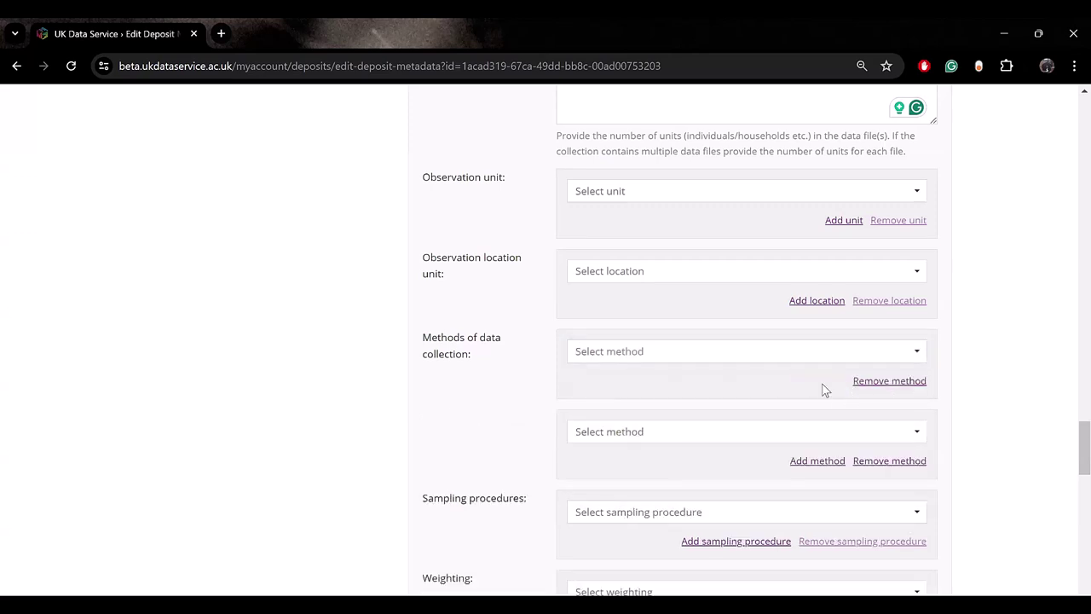
Step: Examine the available sampling procedure and weighting options without selecting any
scroll(698, 409, down, 2)
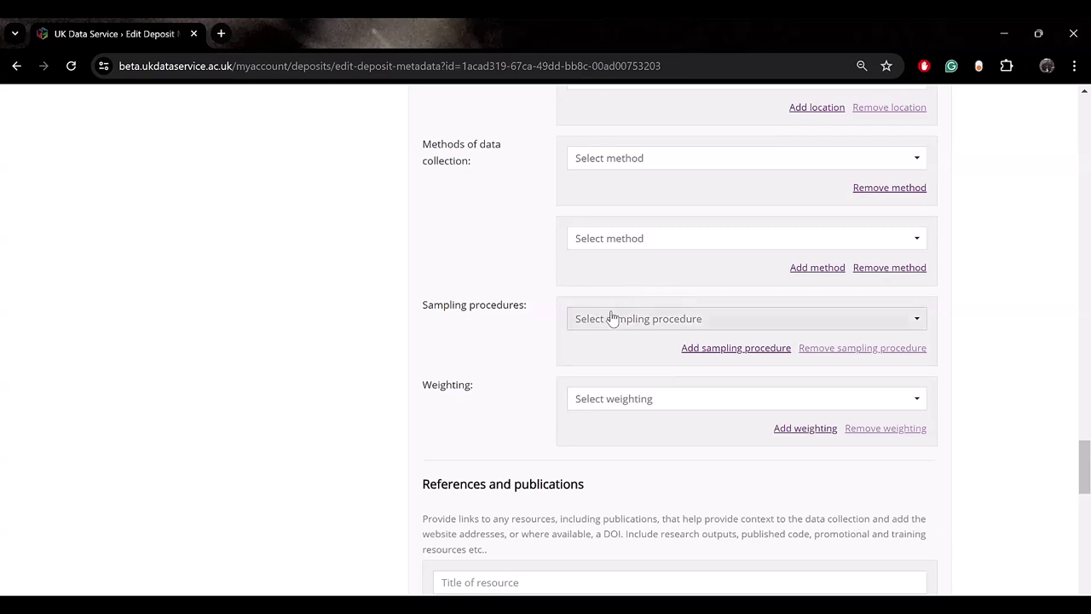
click(611, 317)
scroll(627, 429, down, 2)
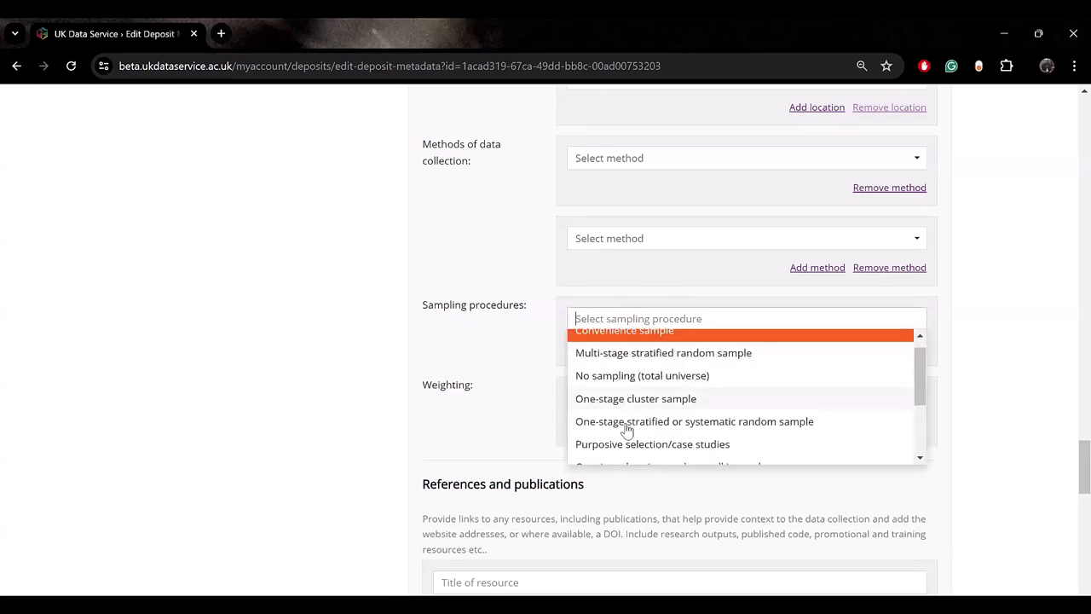
click(486, 383)
click(628, 400)
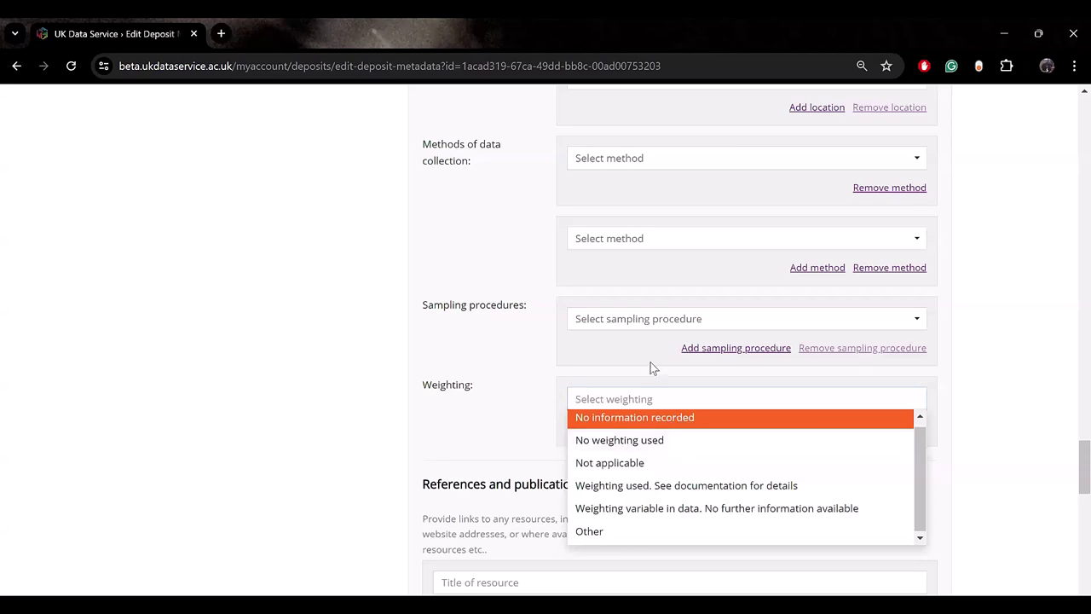
scroll(650, 364, down, 1)
scroll(650, 362, down, 1)
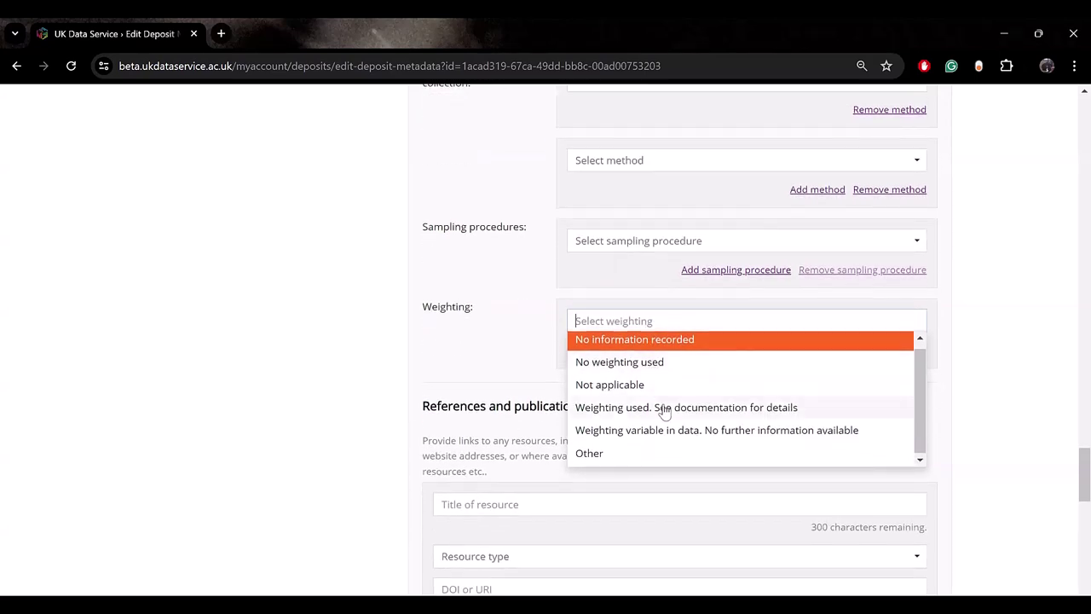
click(514, 354)
Step: Look over the References and publications section and the descriptions of data and documentation files
scroll(513, 353, down, 4)
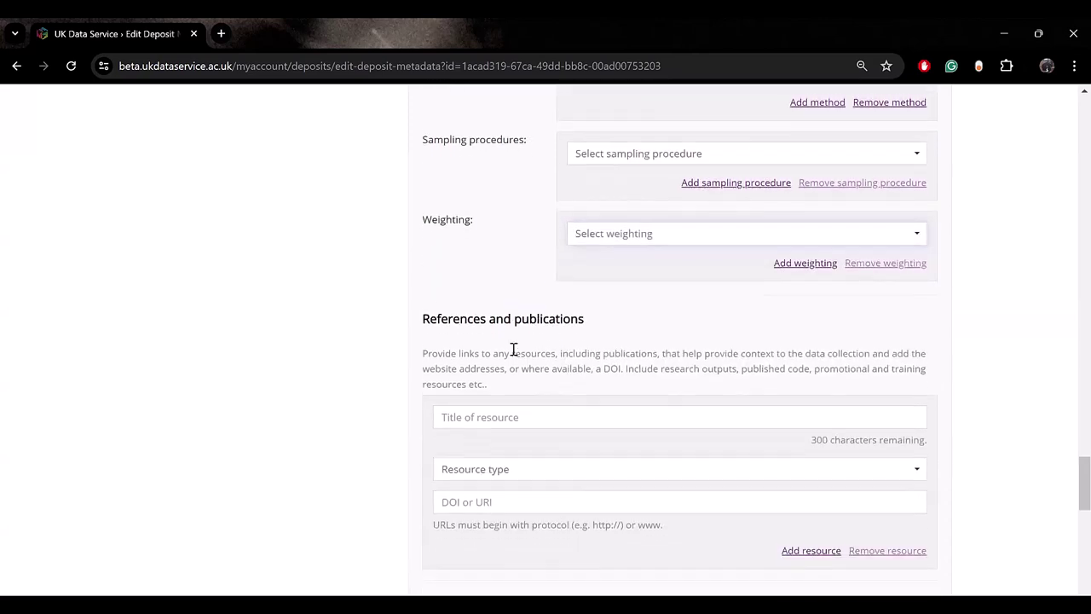
scroll(511, 355, down, 5)
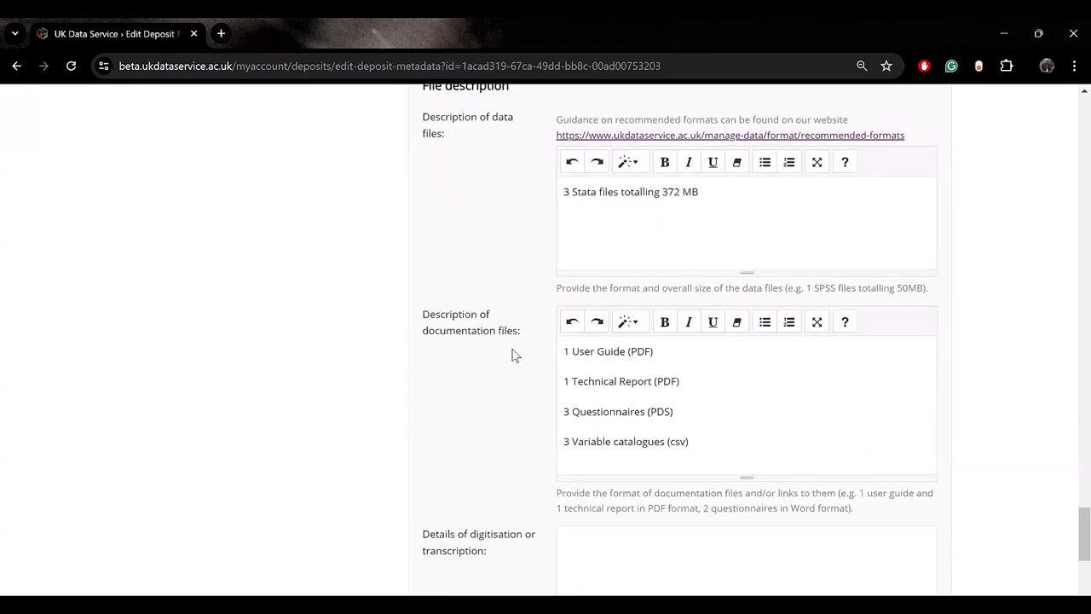
scroll(512, 354, down, 2)
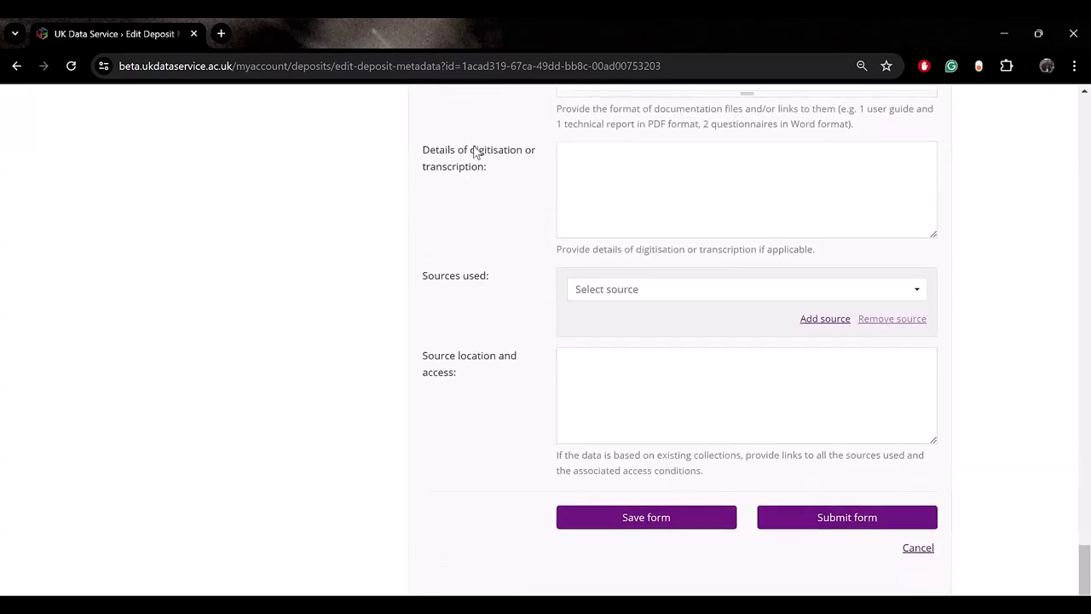
Step: Examine the digitisation or transcription field, the available source options, and the Source location and access field, leaving them empty
click(671, 196)
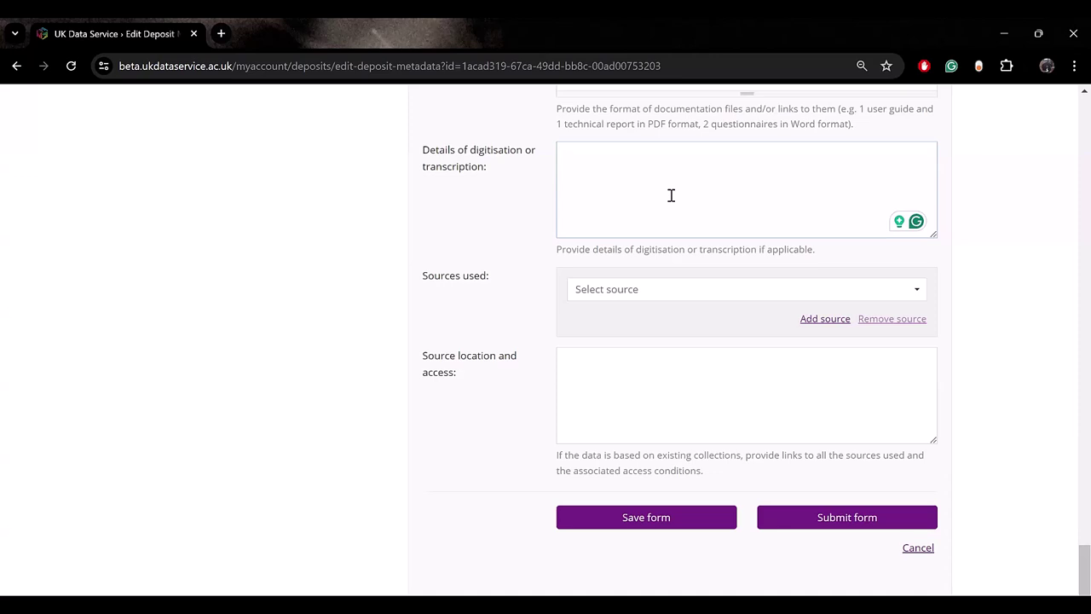
click(605, 290)
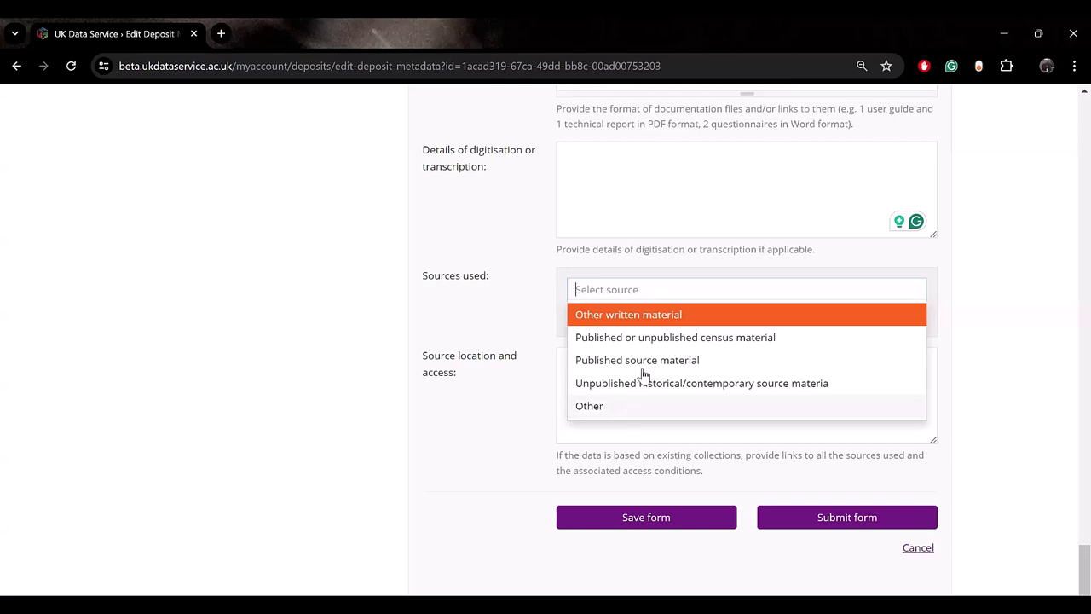
click(492, 321)
scroll(492, 321, down, 1)
click(622, 305)
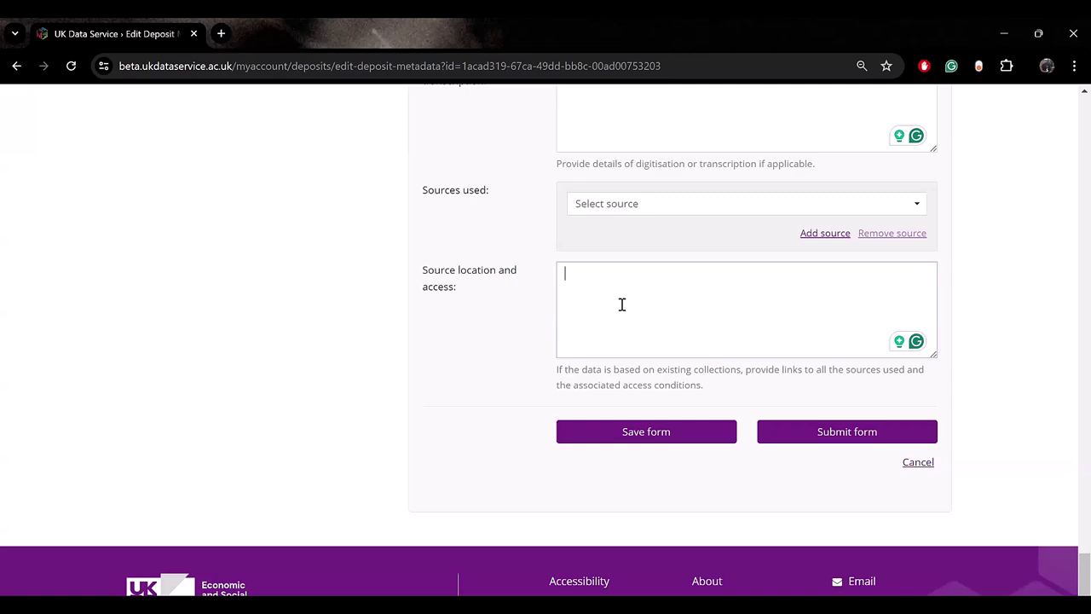
Step: Go to the deposit licences and open the draft licence for Introduction to Depositing Data with the UK Data Service, 2024
scroll(621, 304, up, 20)
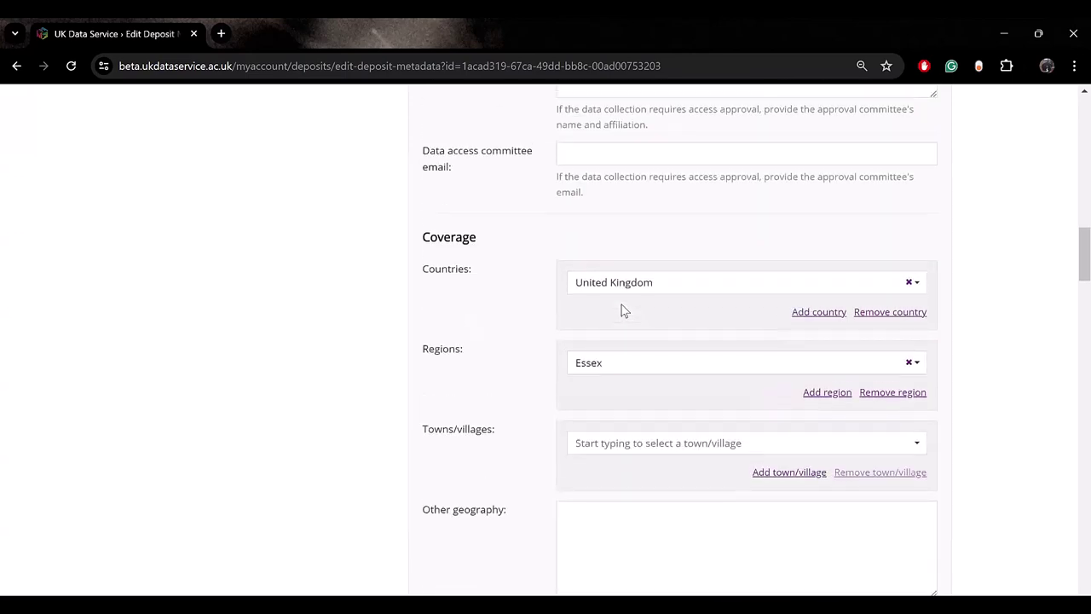
scroll(621, 310, up, 9)
scroll(621, 304, up, 7)
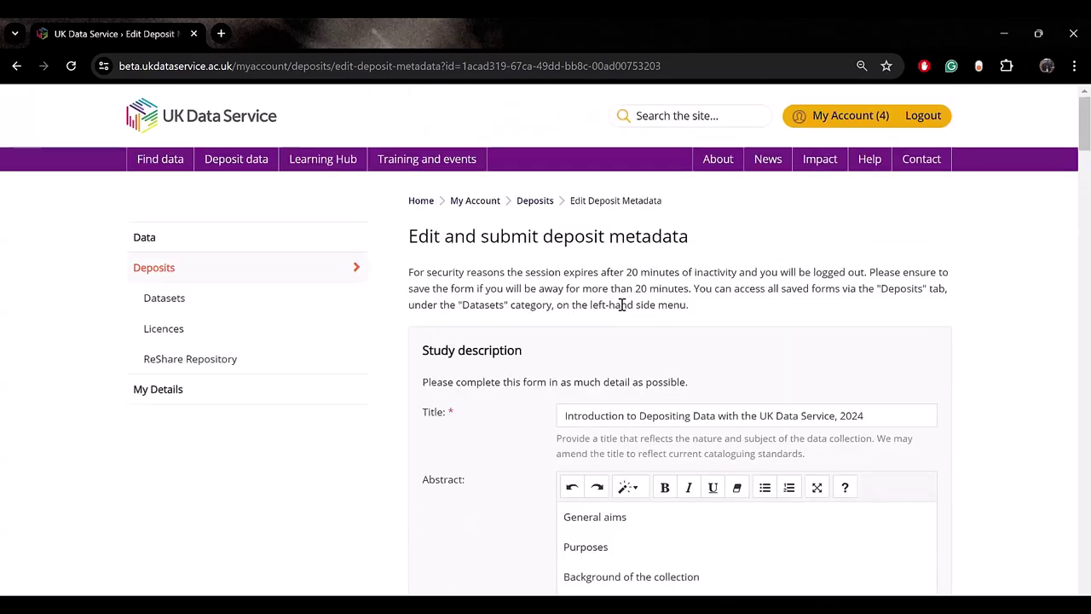
click(164, 337)
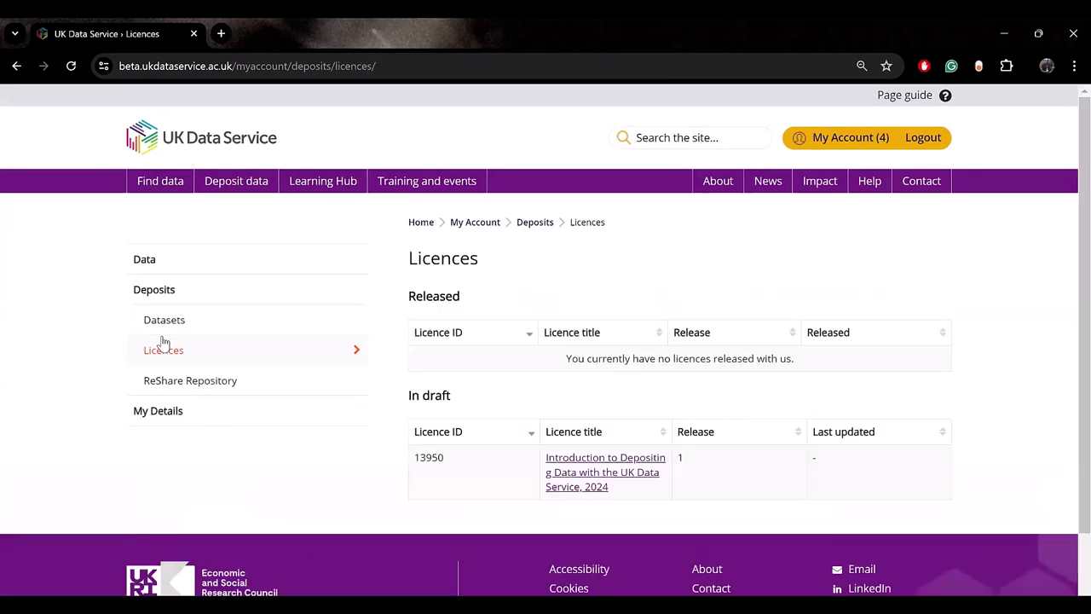
scroll(599, 347, down, 1)
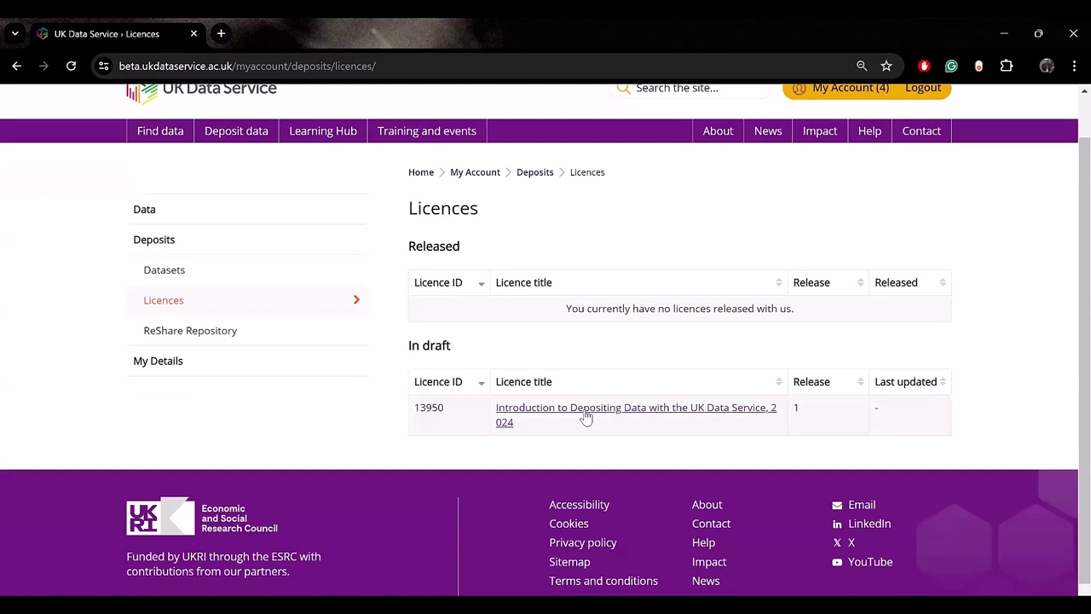
click(587, 417)
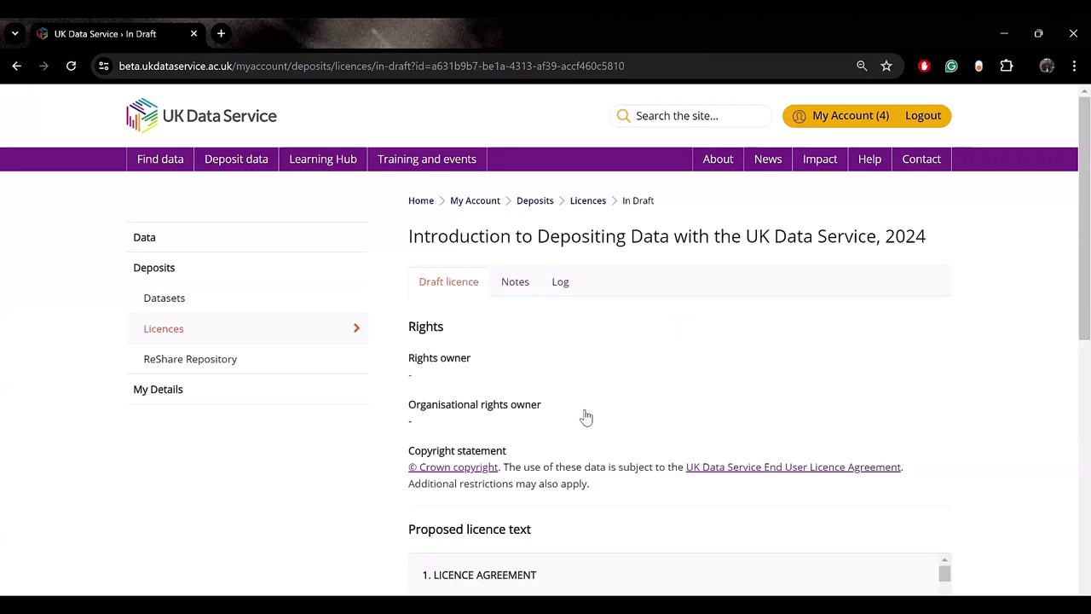
Step: Read through the draft licence's rights, copyright statement and proposed licence text, down to the signing and PDF download options
scroll(586, 417, down, 2)
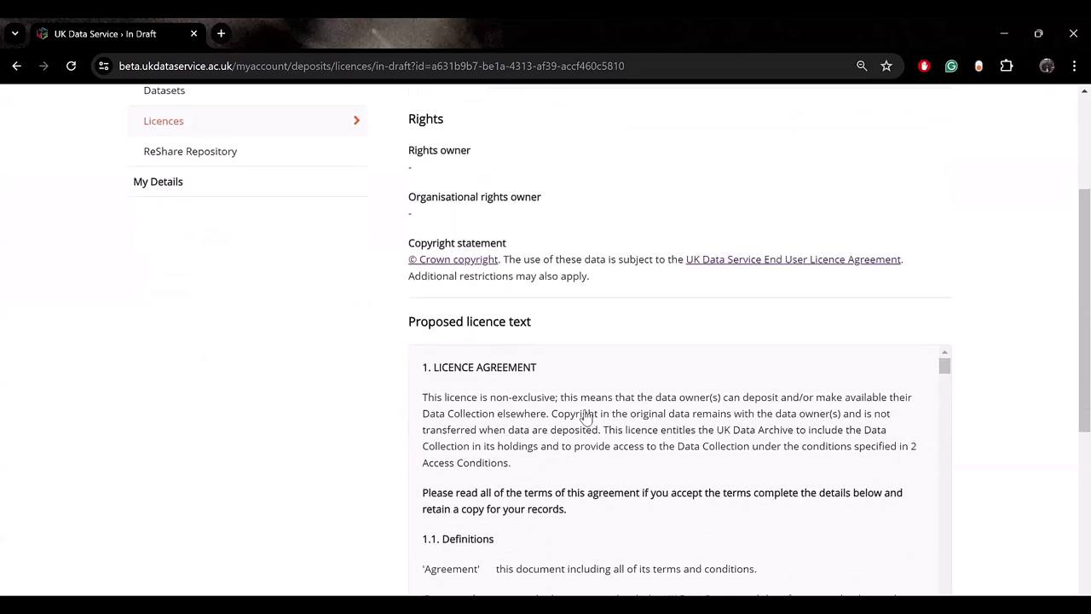
scroll(587, 417, down, 1)
scroll(587, 417, up, 1)
scroll(390, 268, down, 1)
drag(408, 165, 599, 199)
click(599, 199)
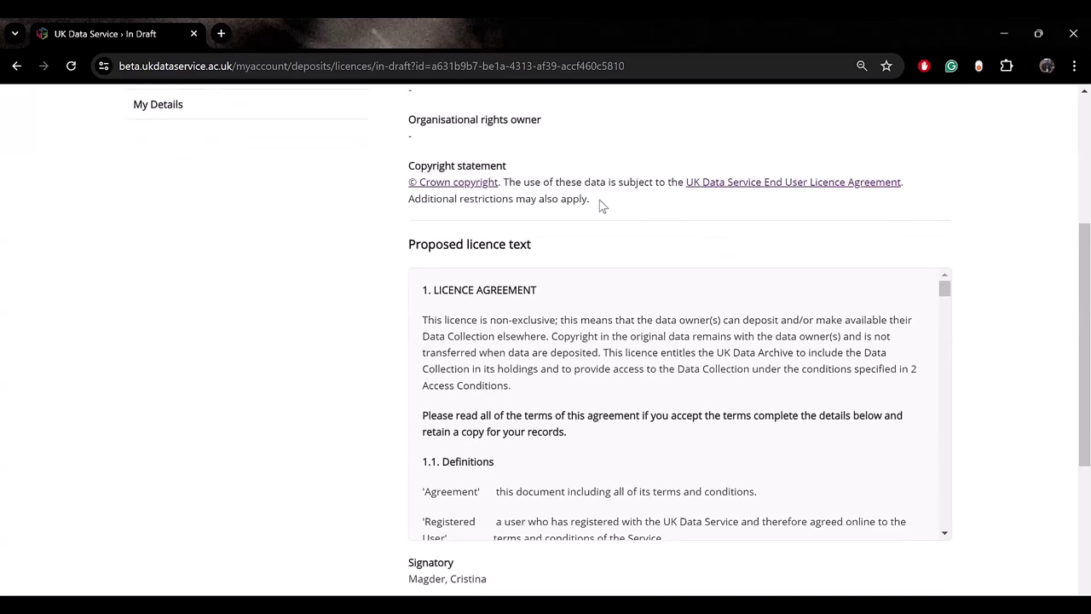
scroll(599, 199, down, 1)
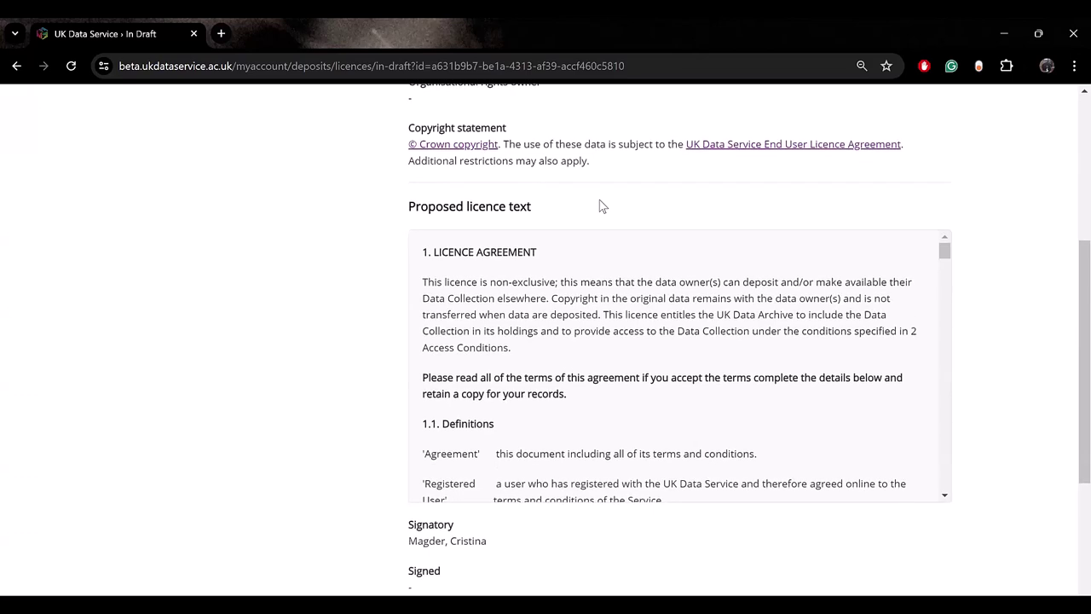
scroll(599, 200, down, 3)
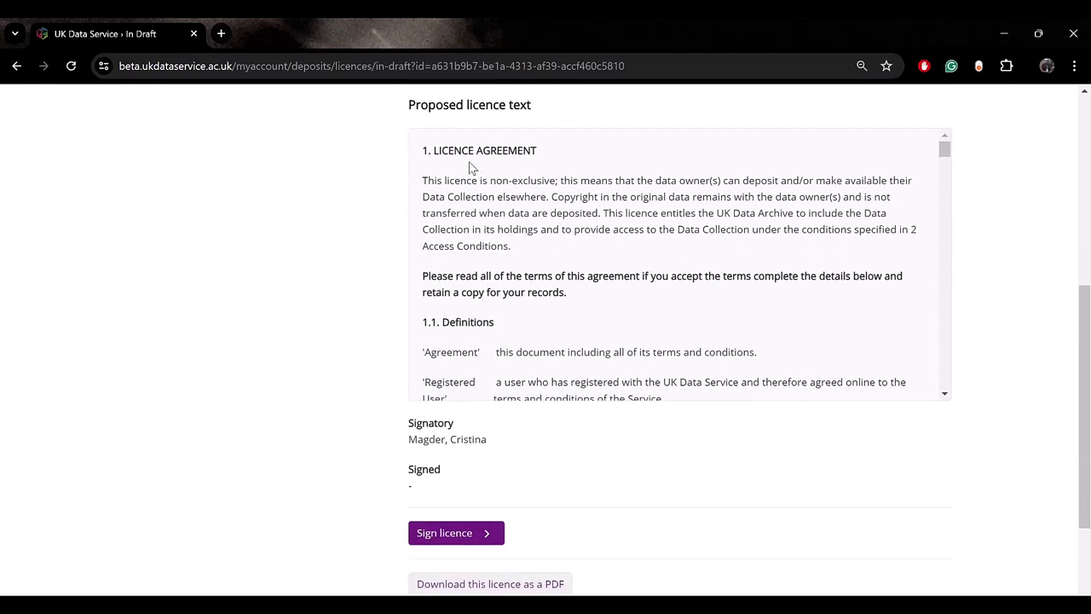
scroll(474, 169, down, 5)
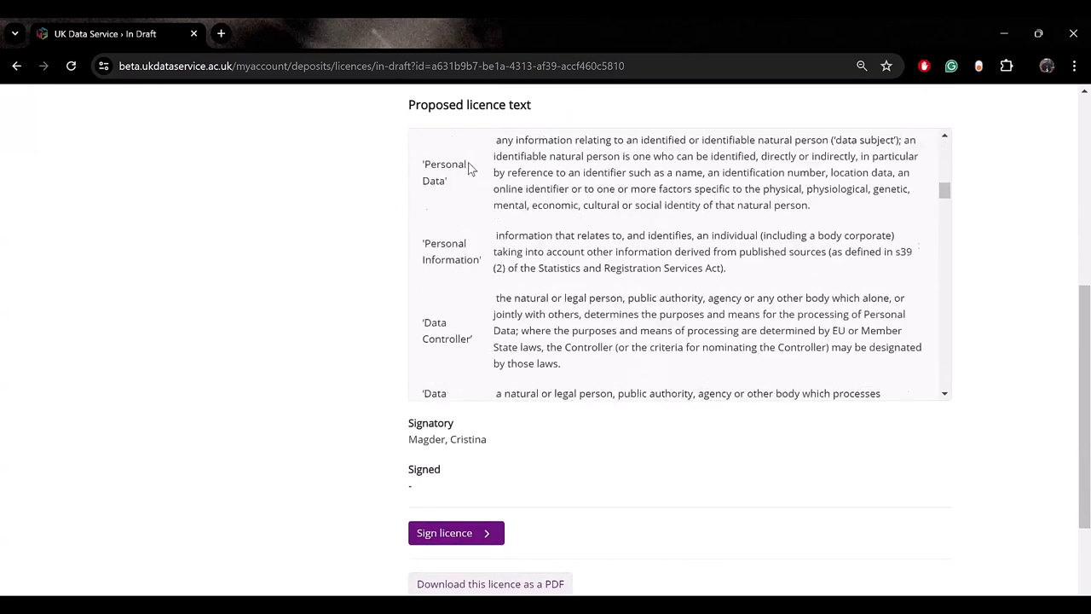
scroll(471, 166, down, 5)
scroll(518, 414, down, 4)
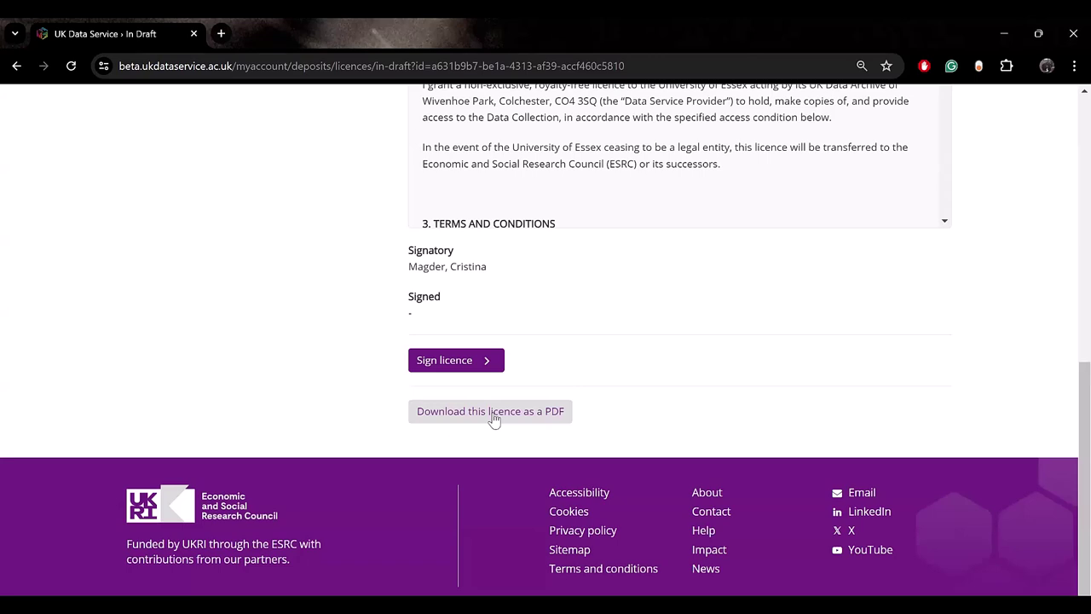
Step: Expand the licence signing section and review the Declaration's ownership options and name field without signing
click(449, 362)
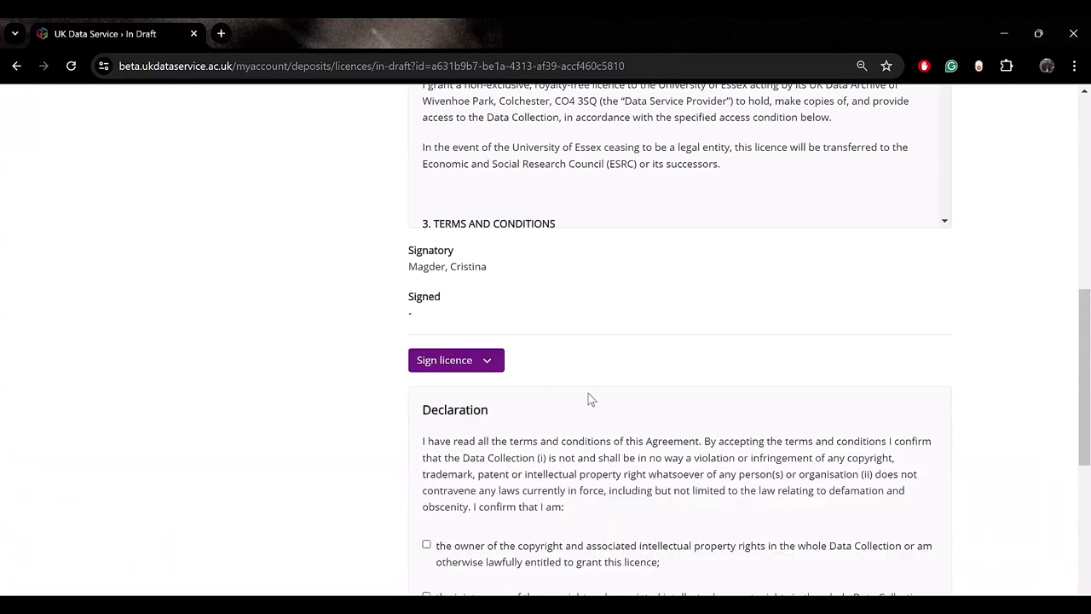
scroll(588, 393, down, 2)
scroll(544, 274, down, 2)
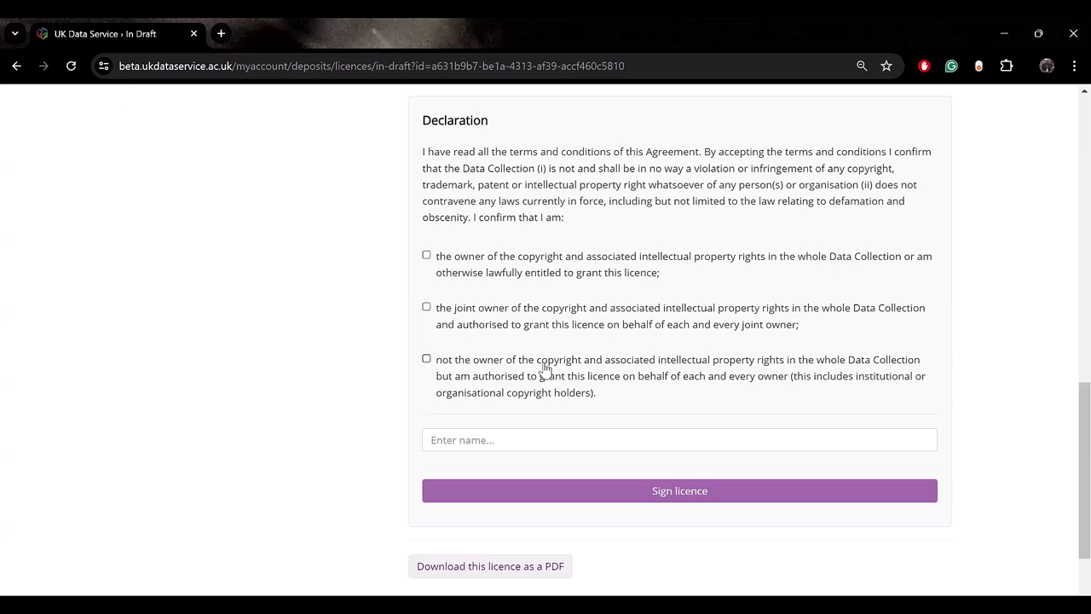
Step: Open the ReShare Repository and read the expanded guidelines on preparing data files and documentation for a new deposit
scroll(543, 362, up, 15)
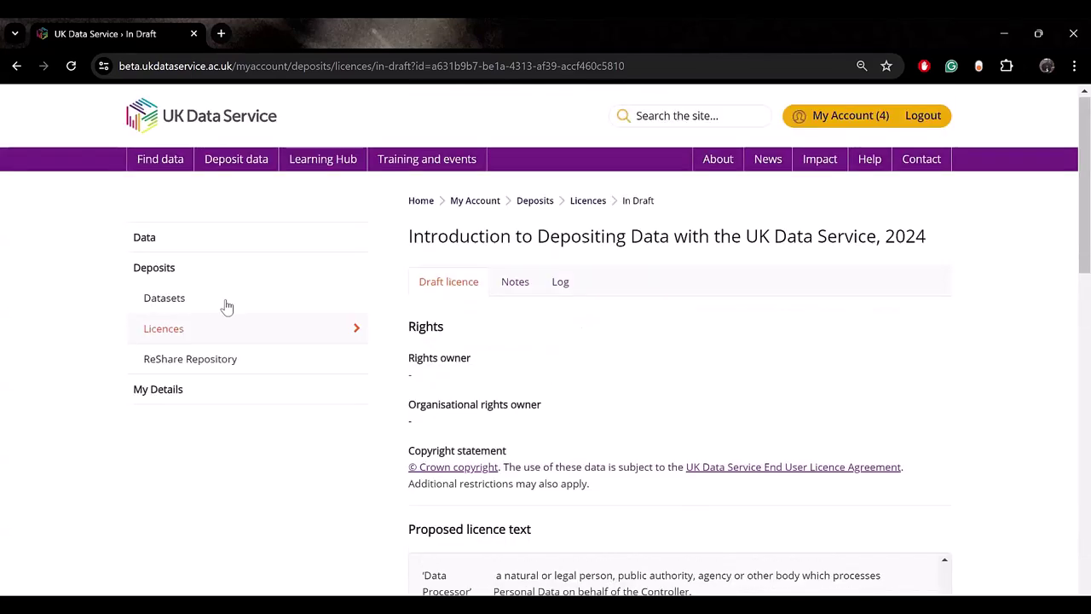
click(181, 365)
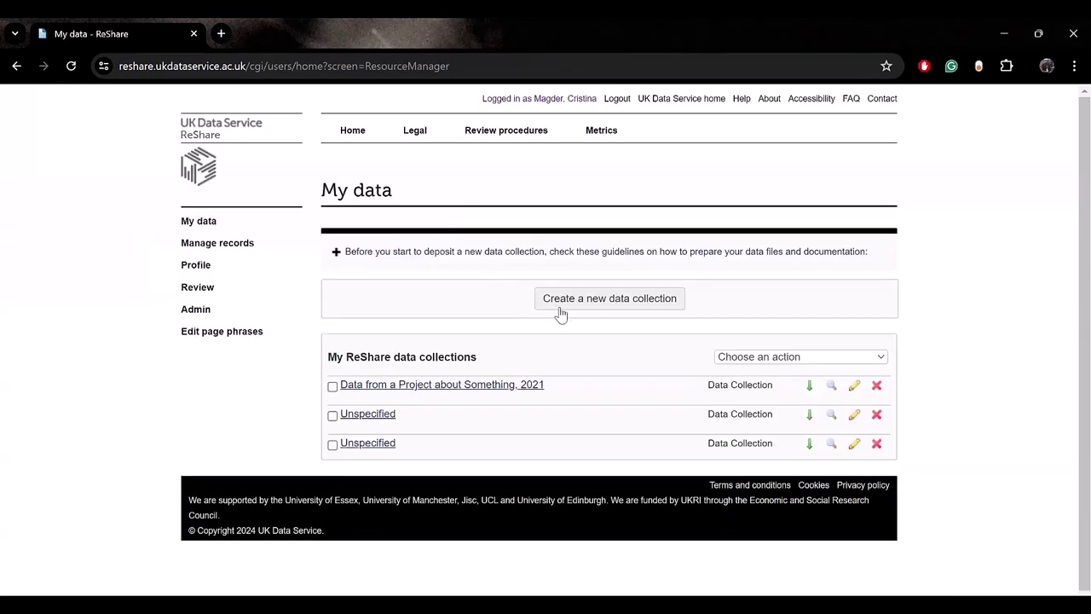
click(335, 254)
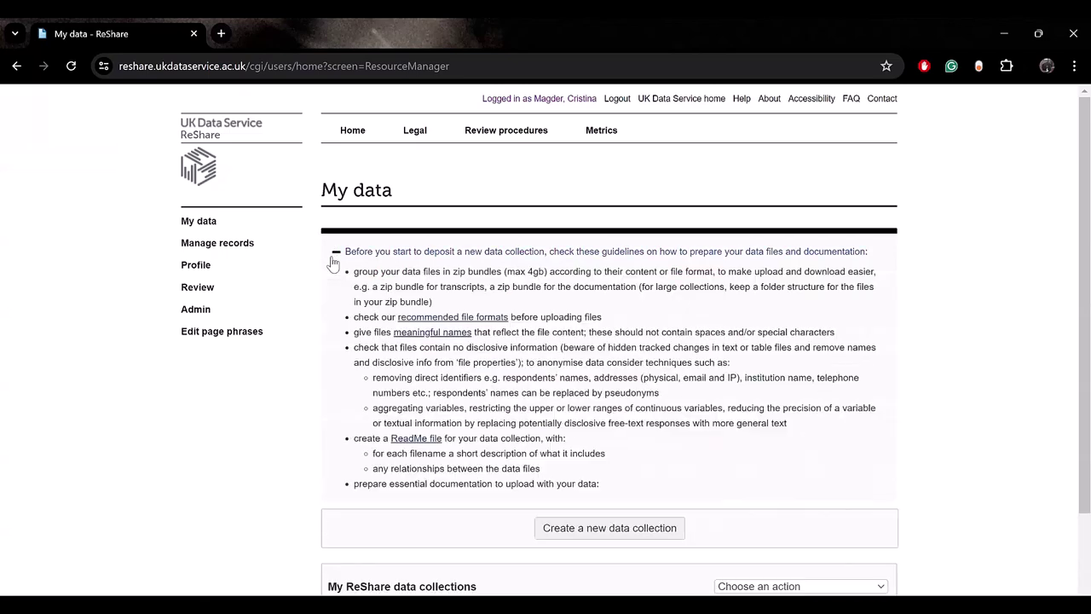
scroll(565, 377, down, 1)
scroll(565, 378, down, 1)
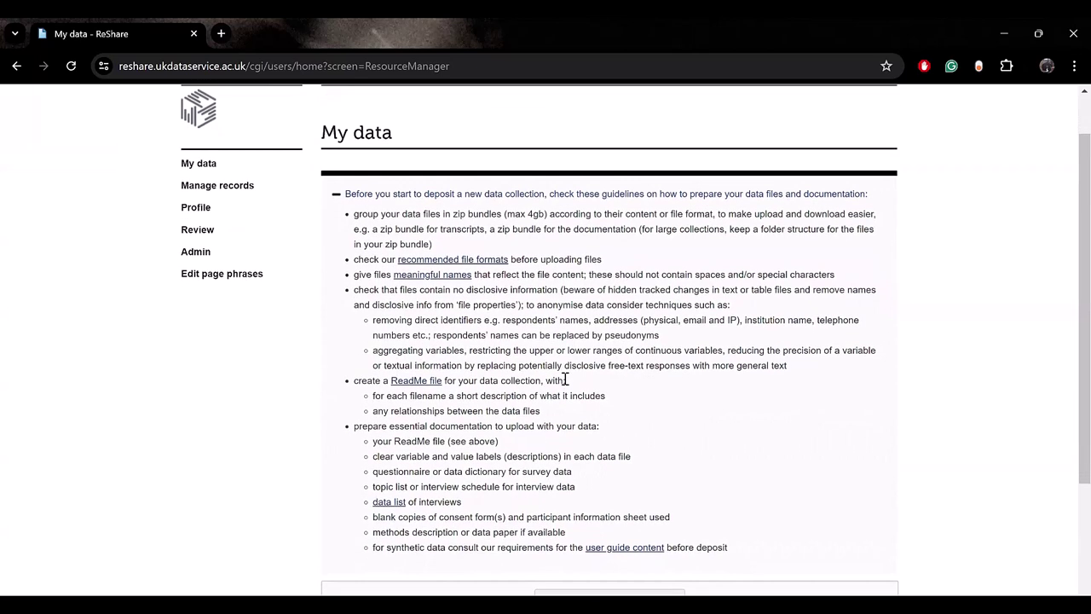
scroll(565, 381, down, 1)
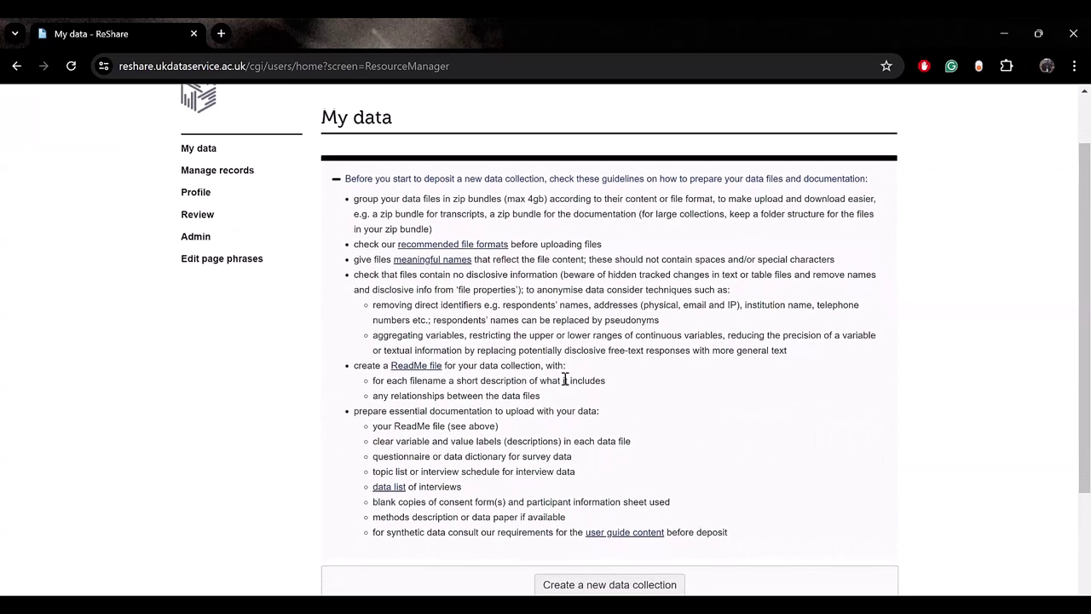
scroll(579, 362, down, 3)
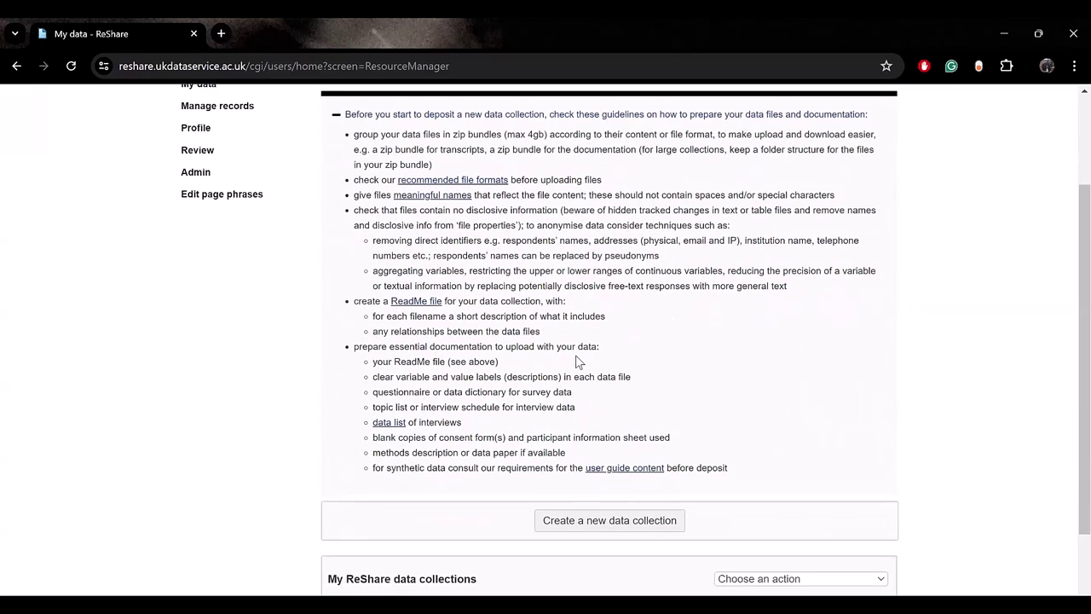
Step: Create a new data collection and agree to the ReShare data deposit terms and conditions
drag(358, 267, 447, 286)
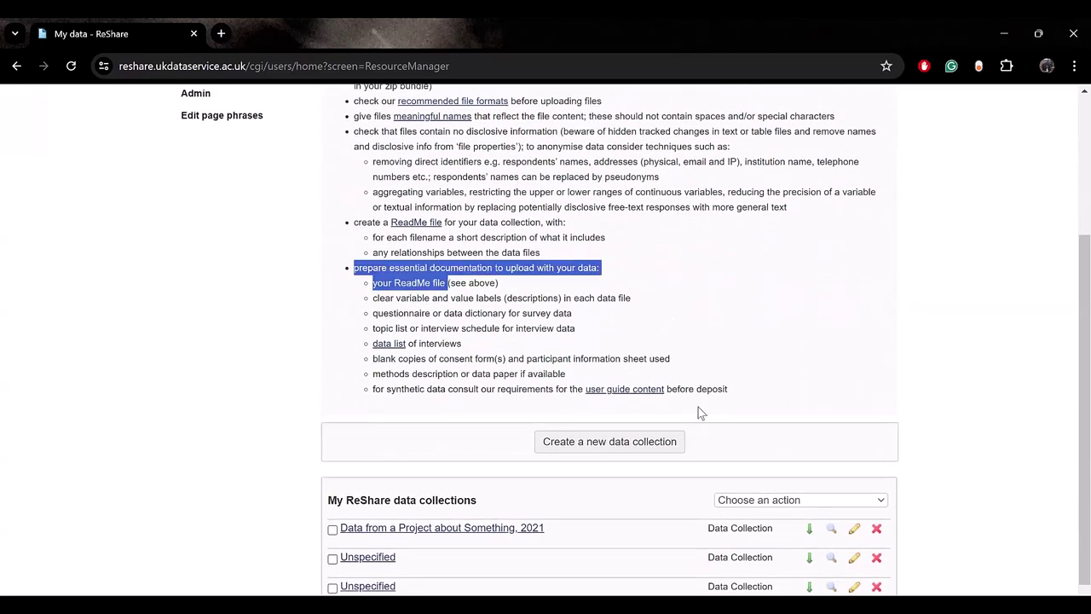
click(574, 441)
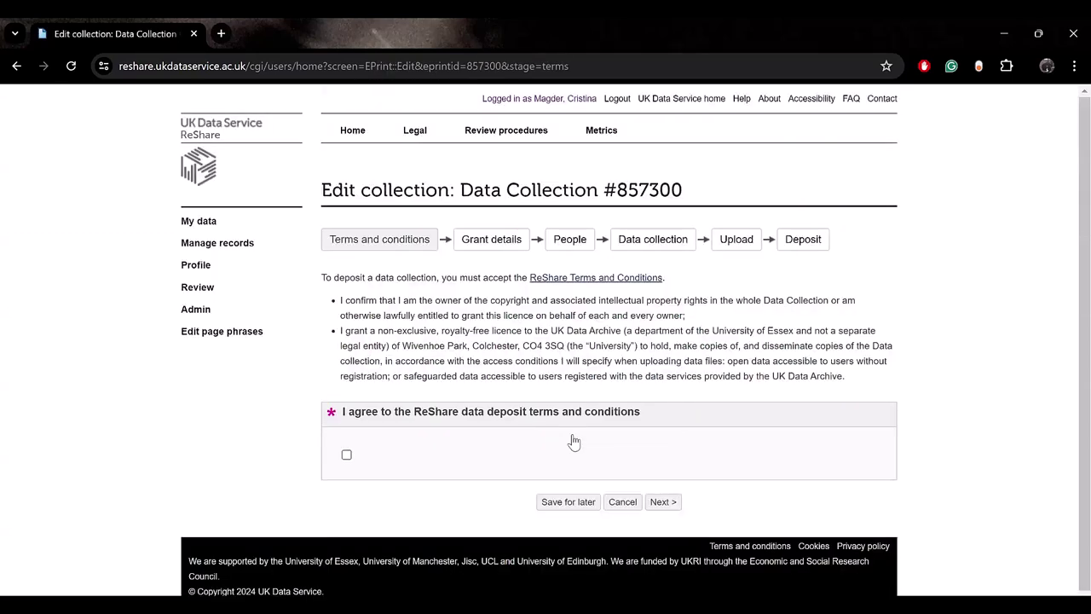
click(346, 454)
Step: Open the collection's Grant details stage and look over its fields from the grant reference down to the grant holders
click(466, 242)
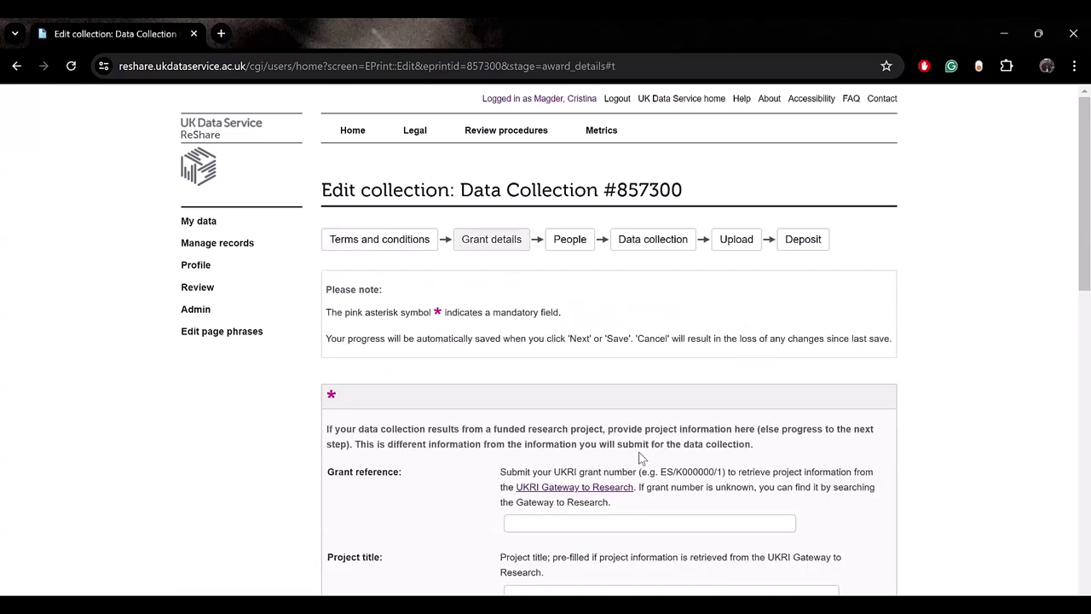
scroll(620, 339, down, 2)
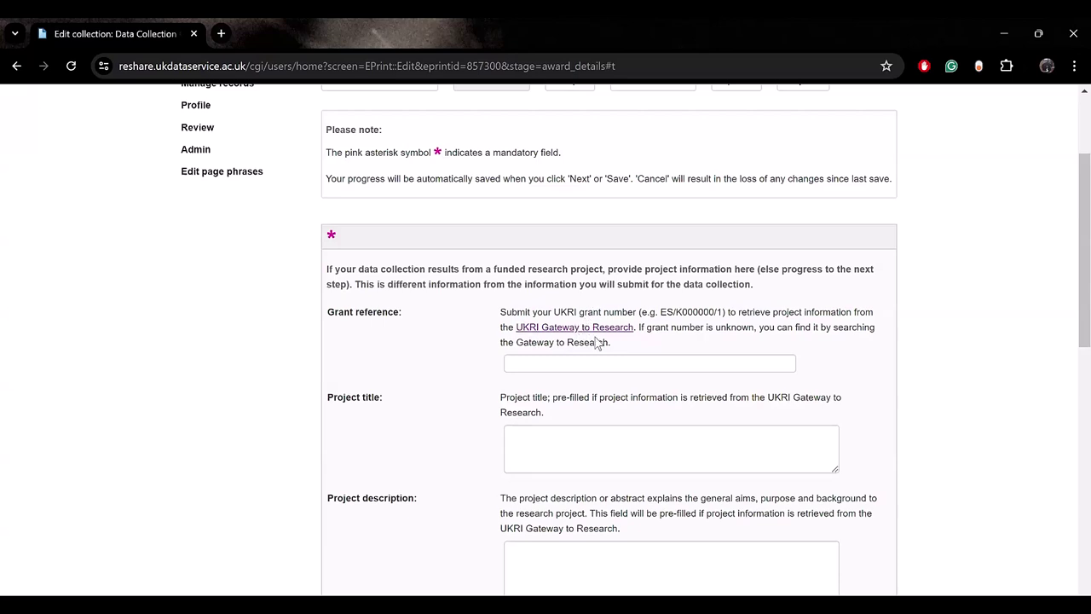
click(583, 363)
scroll(583, 364, down, 1)
scroll(583, 365, down, 2)
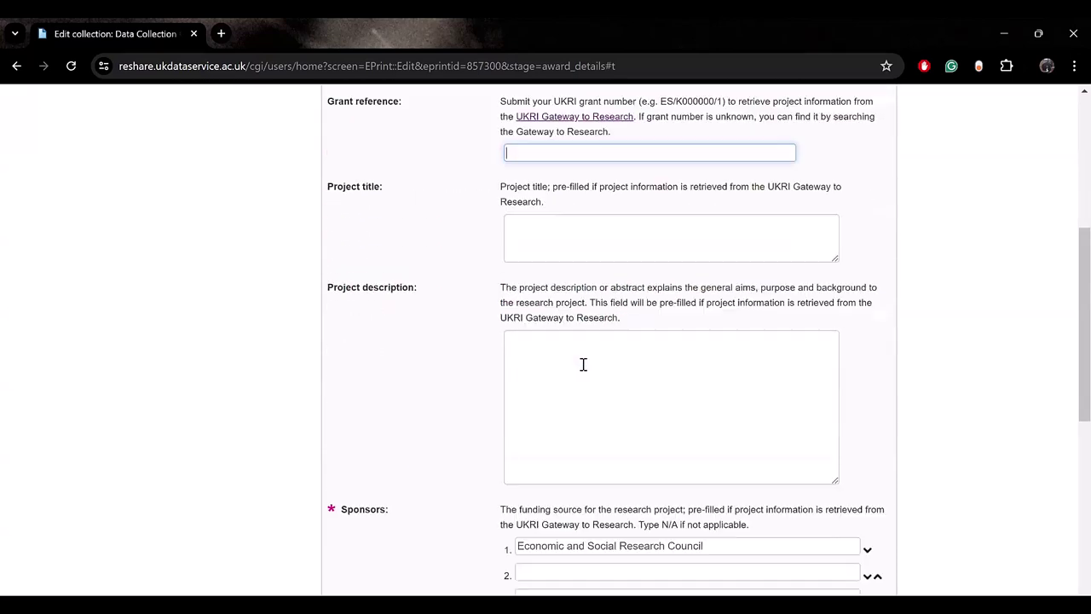
scroll(583, 365, up, 4)
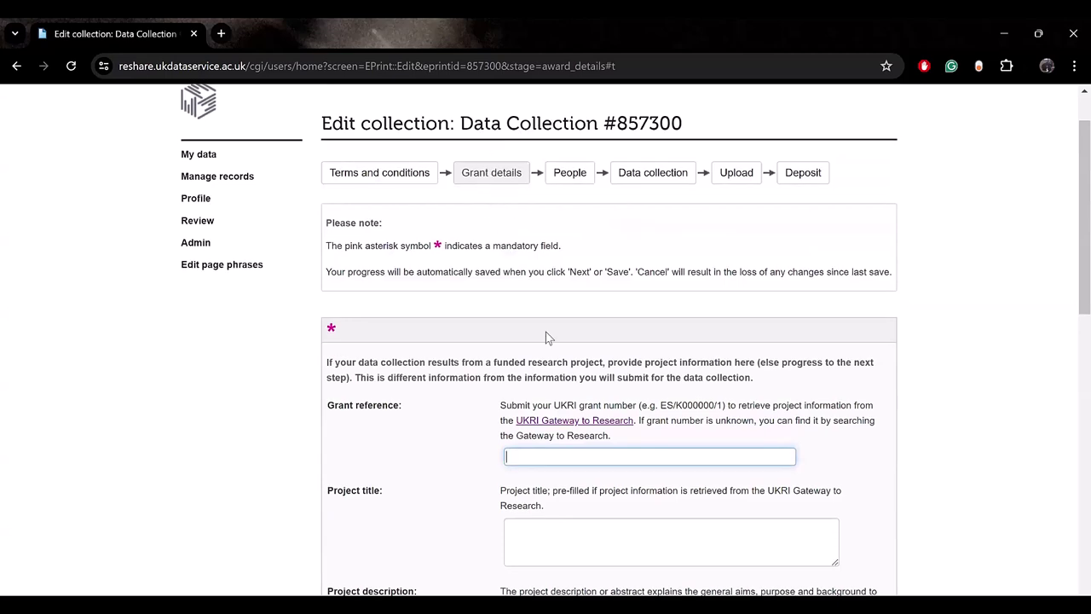
scroll(545, 331, down, 5)
scroll(546, 332, down, 2)
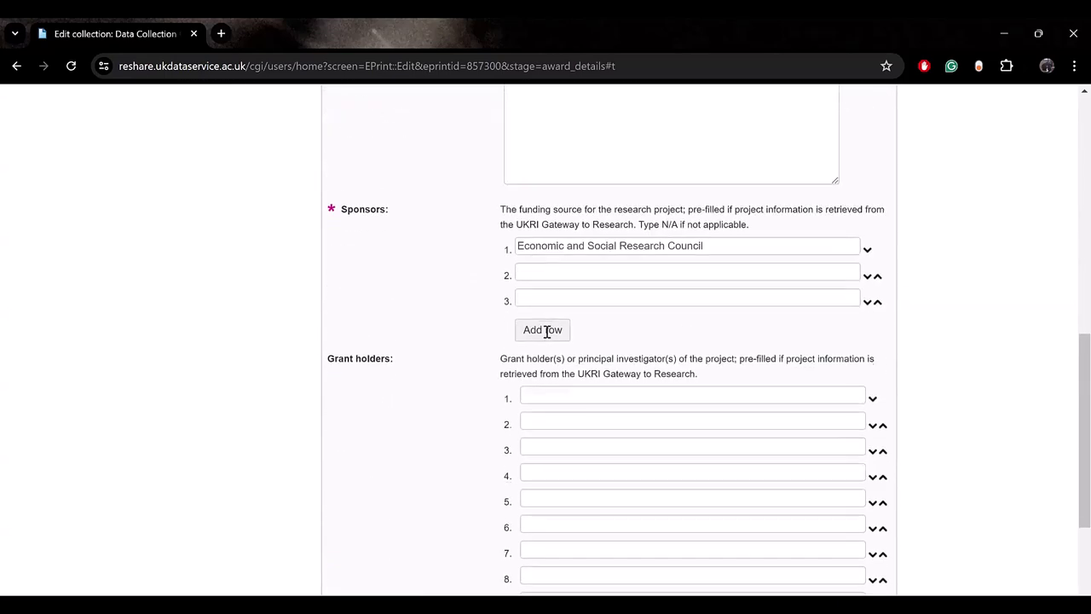
Step: Go through the project title, project description, sponsors and grant holders fields individually without entering anything
scroll(546, 329, up, 4)
click(570, 279)
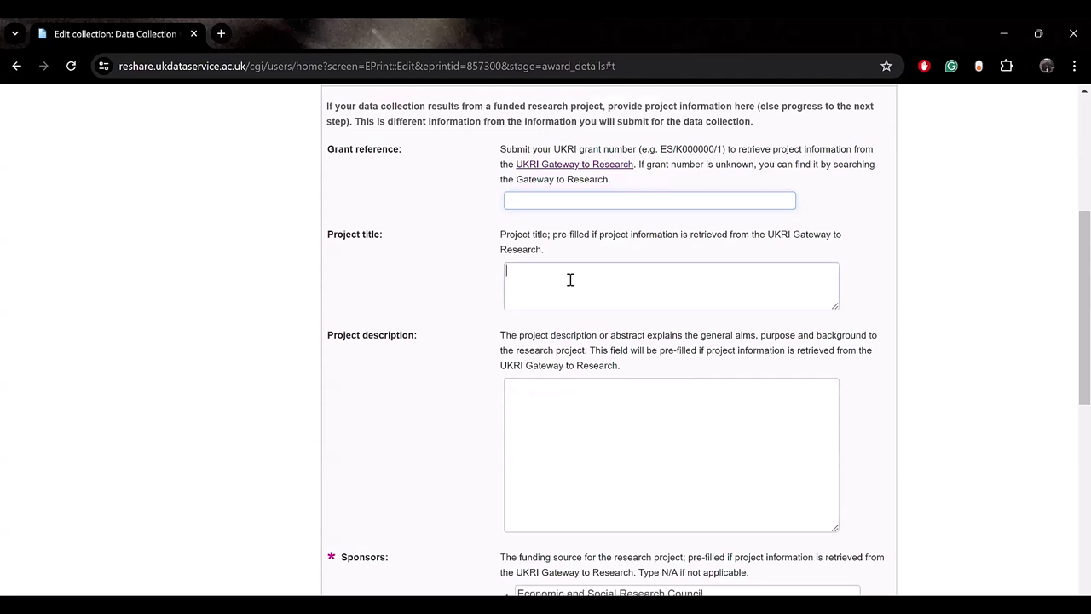
scroll(570, 279, down, 2)
click(571, 280)
scroll(570, 279, down, 1)
scroll(570, 279, down, 1)
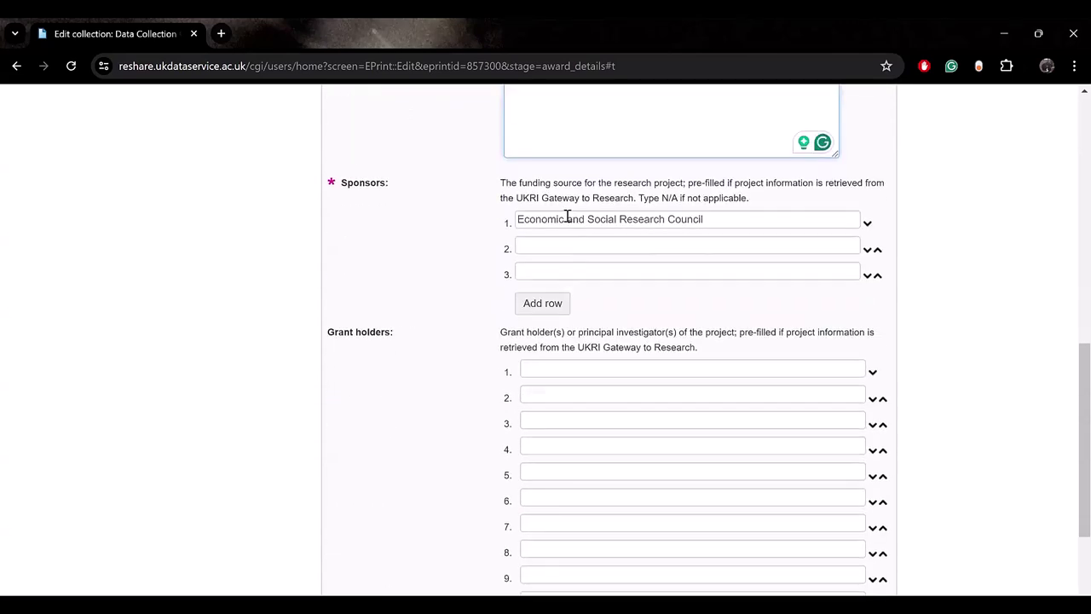
click(568, 218)
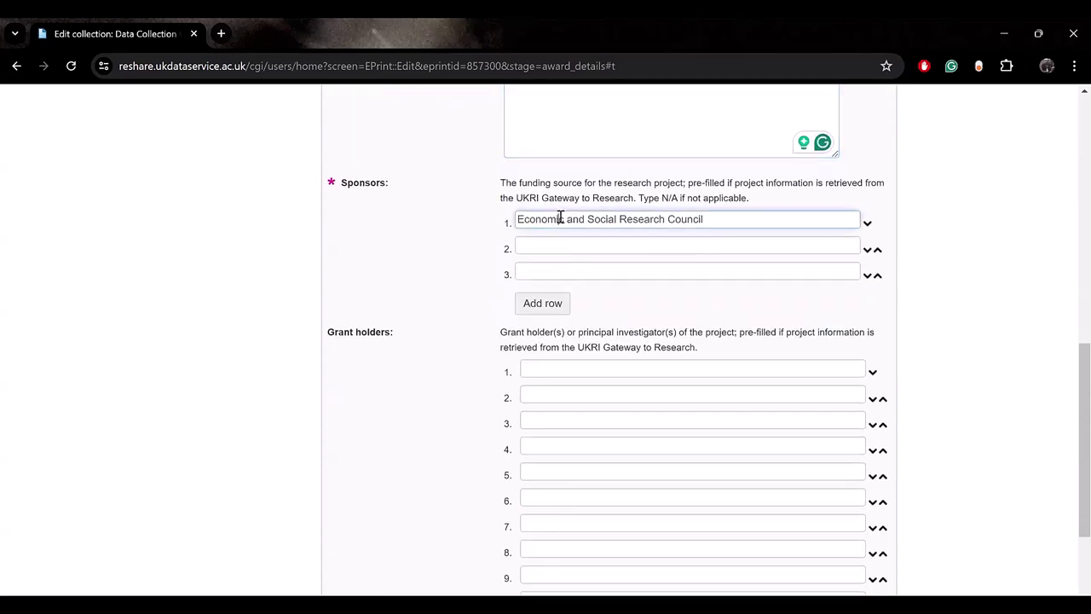
click(550, 367)
click(540, 392)
click(440, 363)
scroll(440, 363, up, 5)
scroll(437, 361, up, 2)
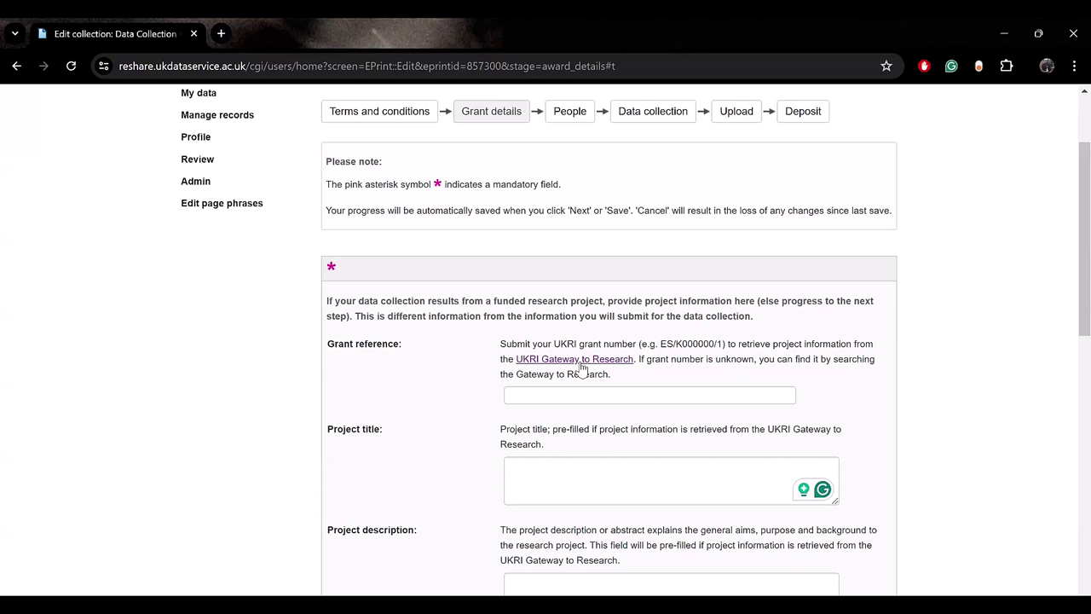
Step: Go to the People stage and show the help text on how to enter data creators
click(567, 113)
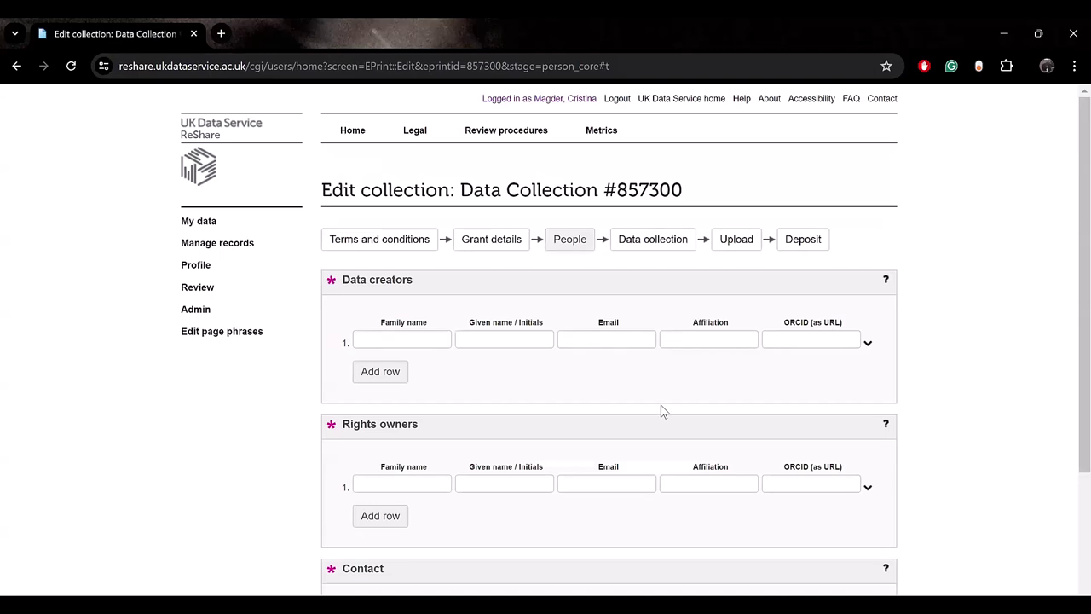
scroll(661, 409, down, 2)
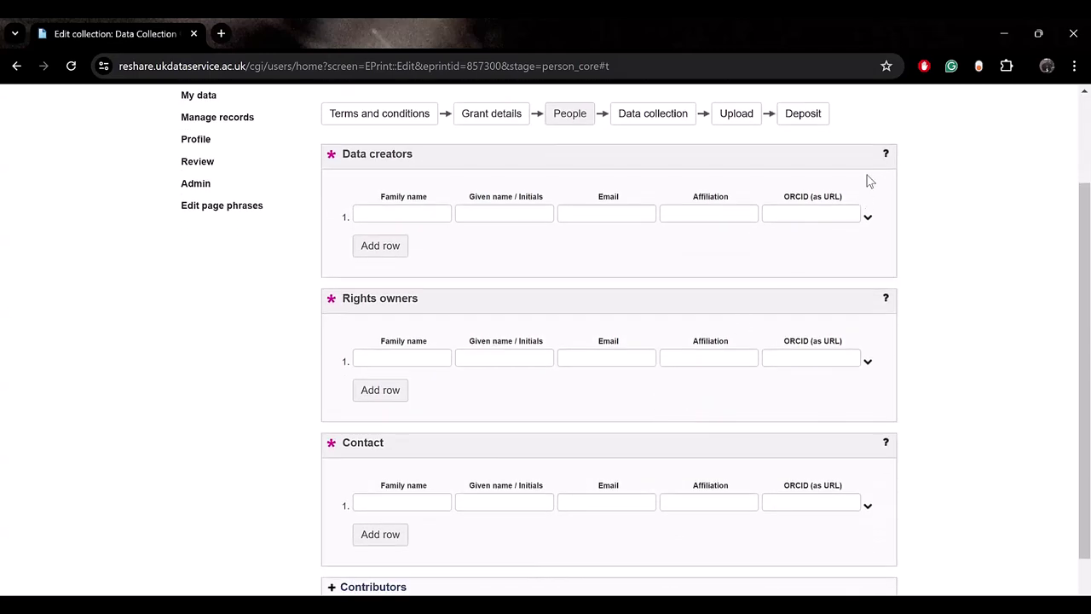
click(885, 155)
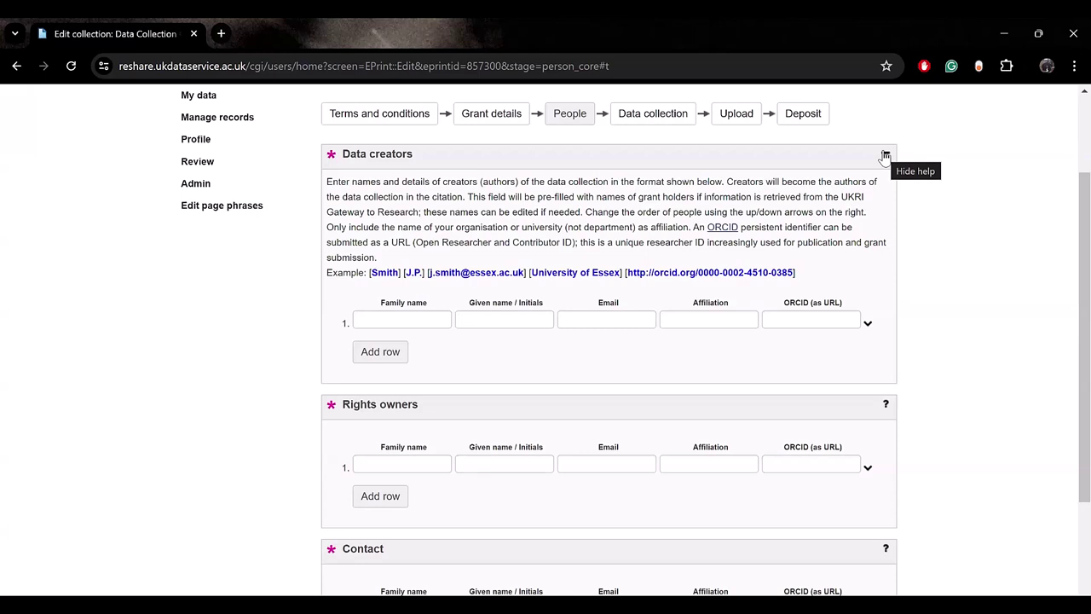
scroll(758, 321, down, 1)
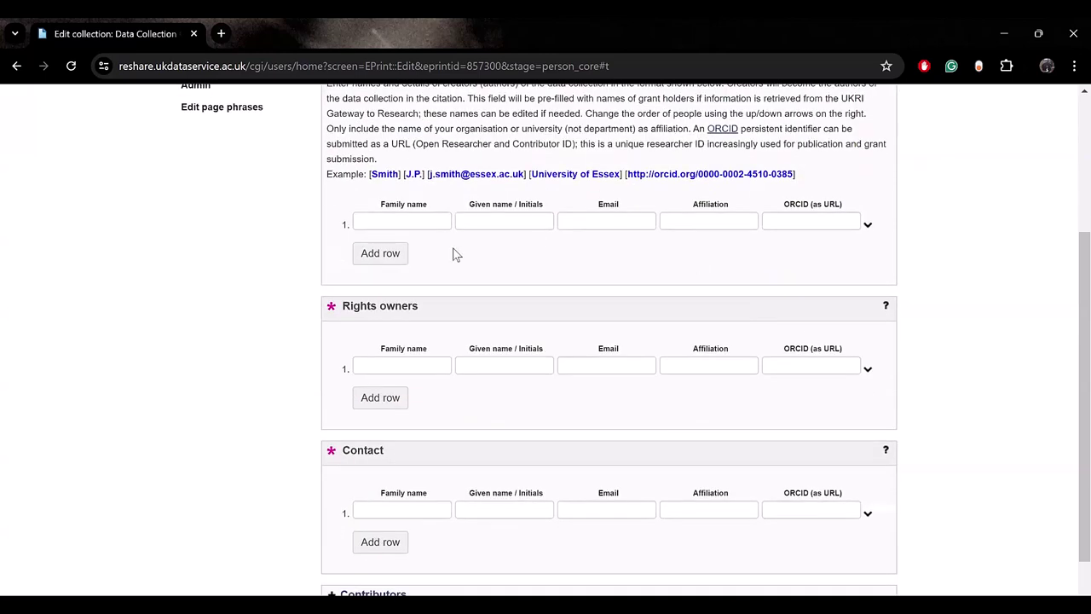
Step: Review the rights owners and contact fields, and expand the Contributors section
scroll(390, 303, down, 1)
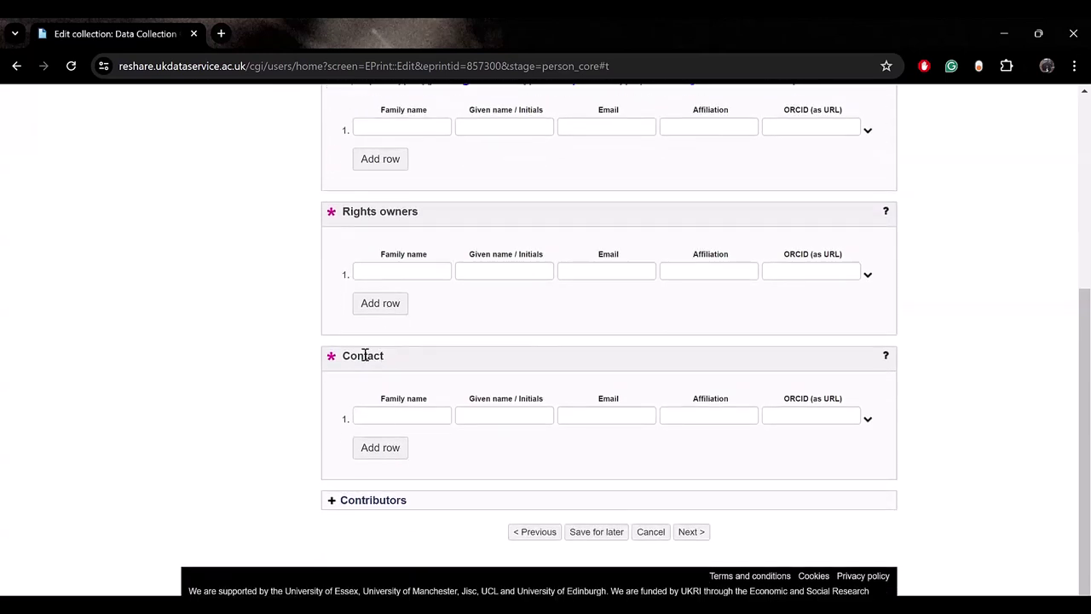
click(383, 501)
scroll(580, 397, down, 1)
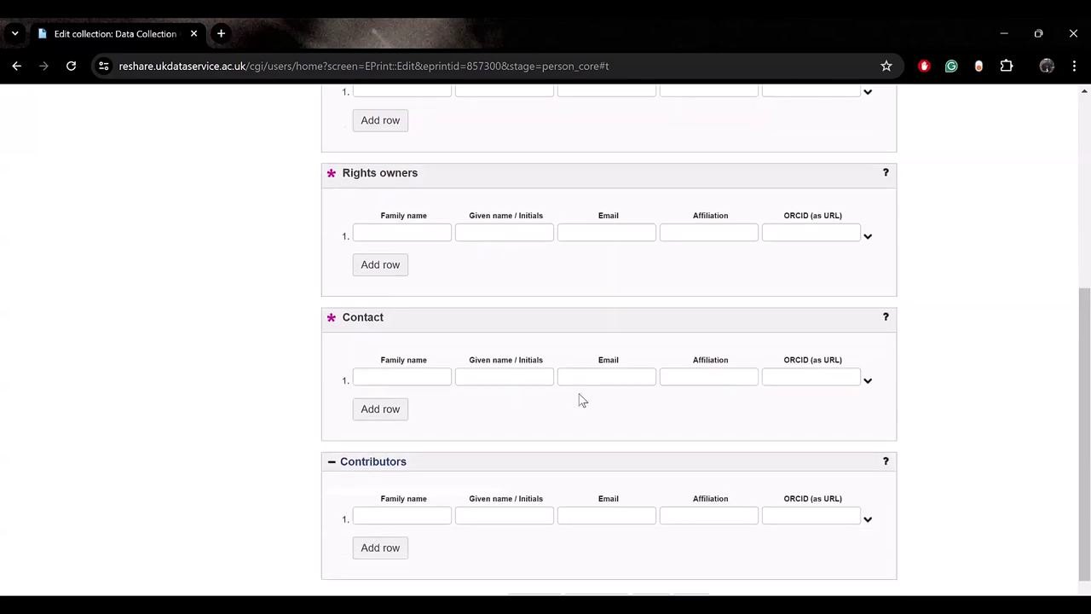
scroll(578, 399, up, 5)
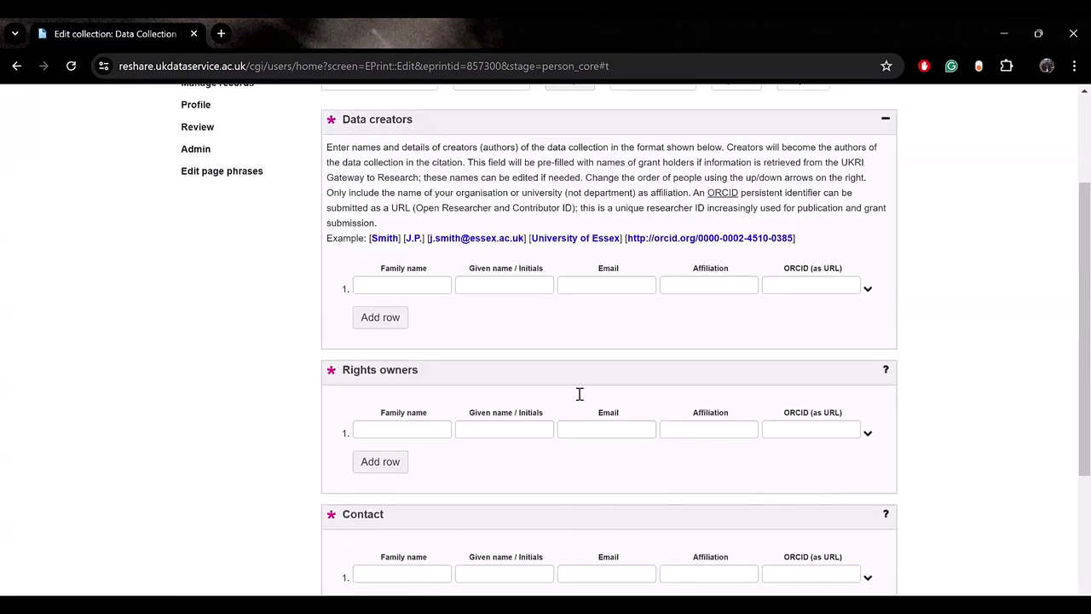
Step: Go to the Data collection stage and read the help text and example for the data collection title
click(655, 244)
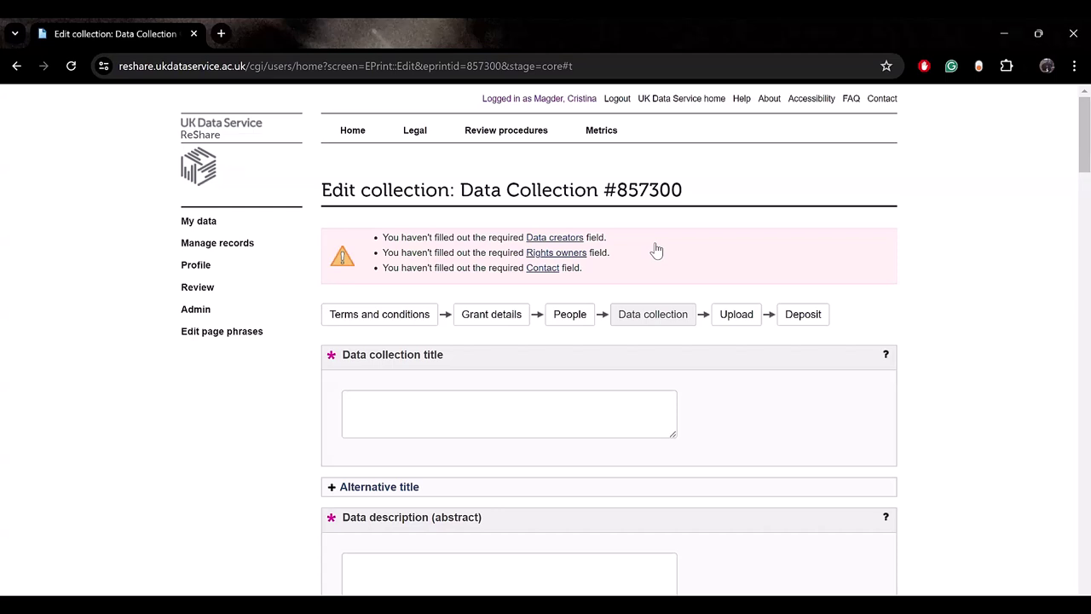
click(885, 356)
scroll(821, 410, down, 1)
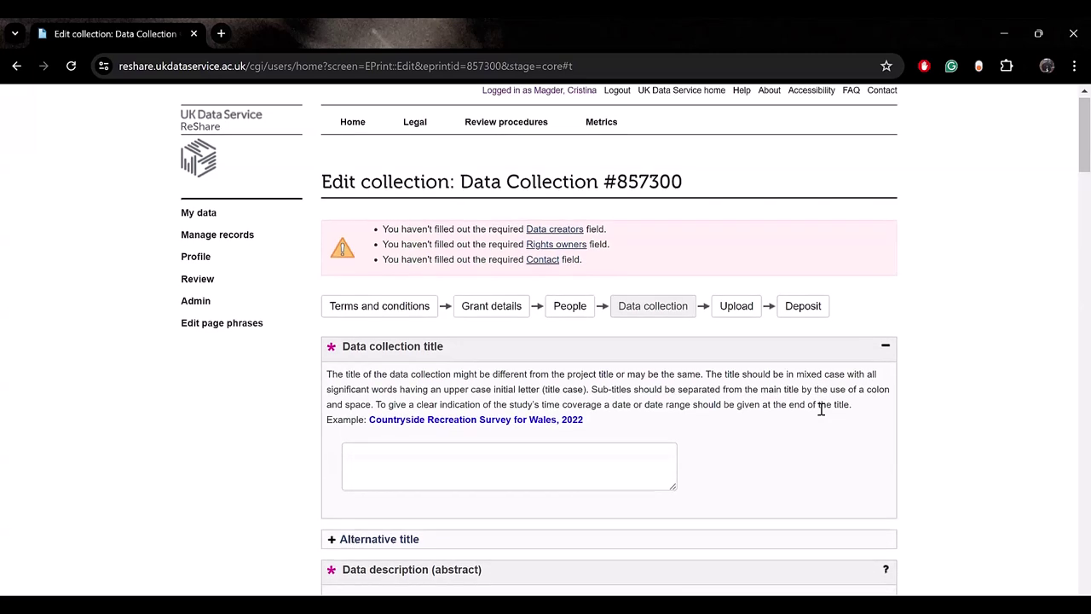
scroll(821, 409, down, 1)
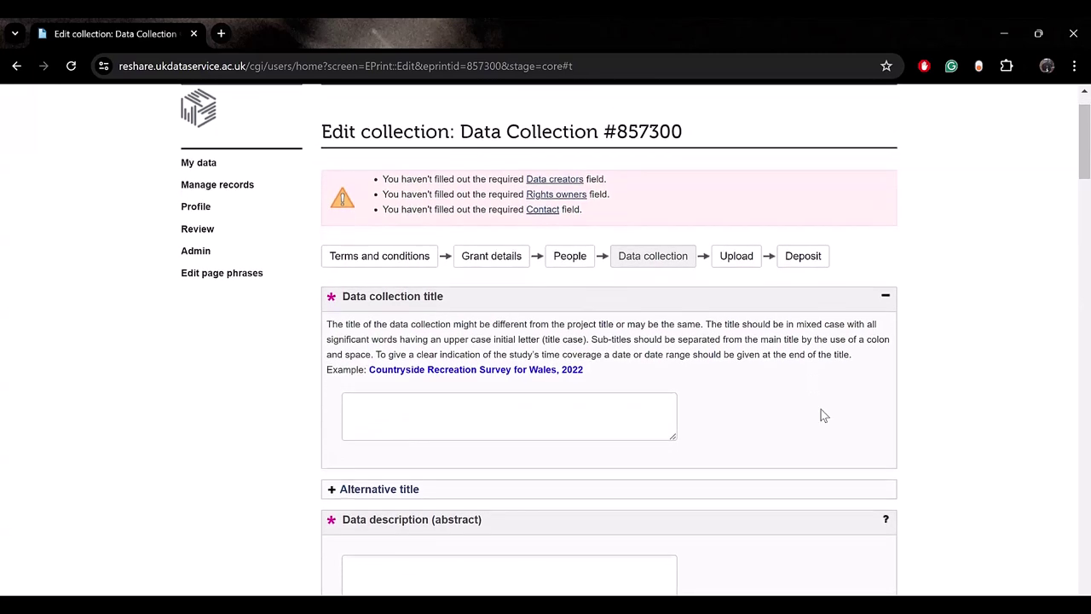
drag(445, 324, 558, 339)
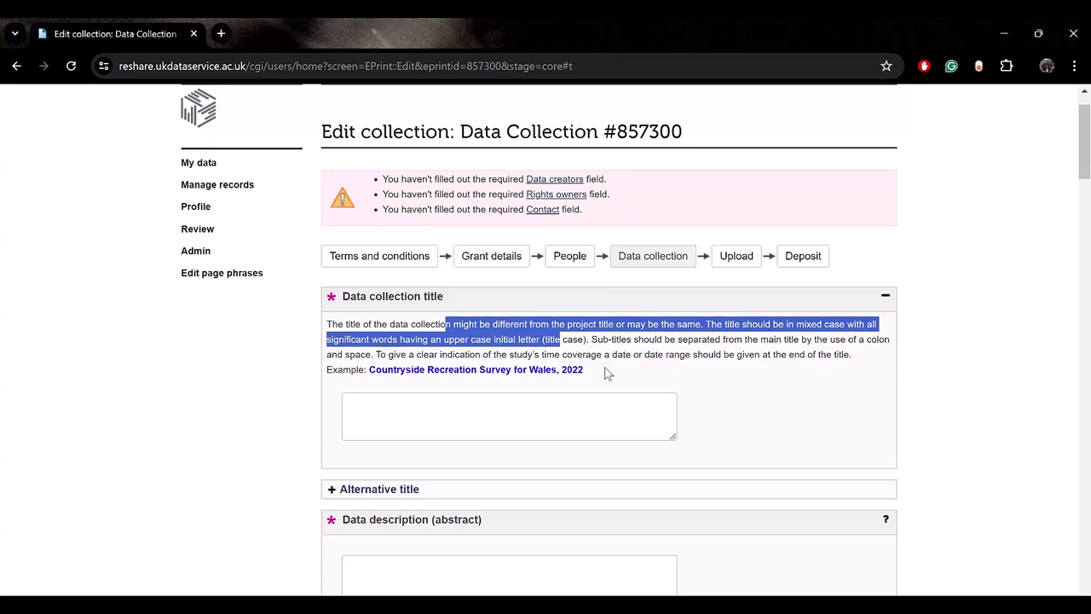
drag(603, 369, 371, 368)
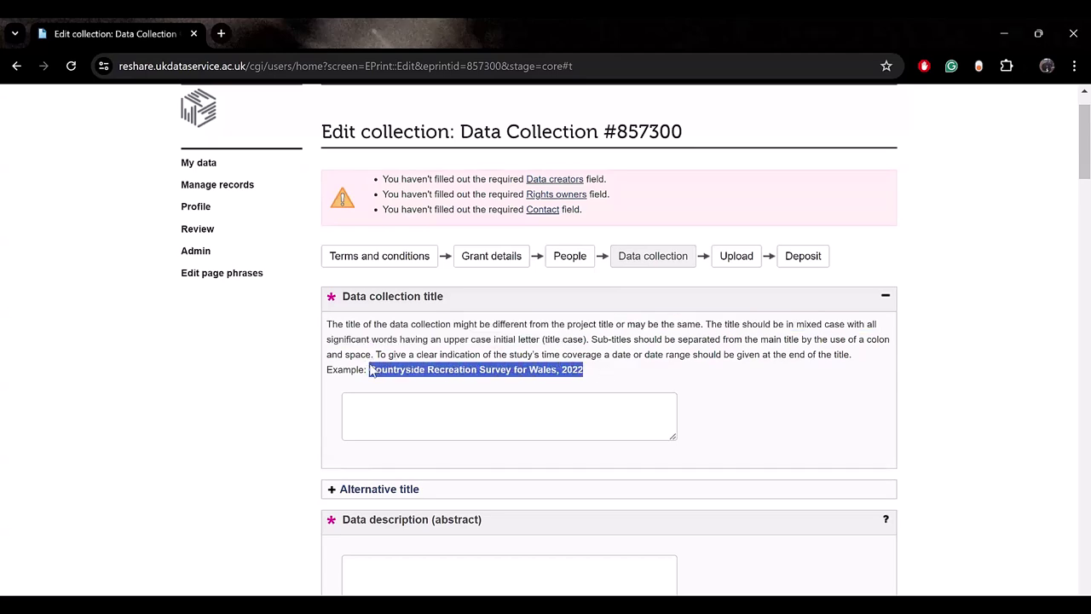
click(438, 418)
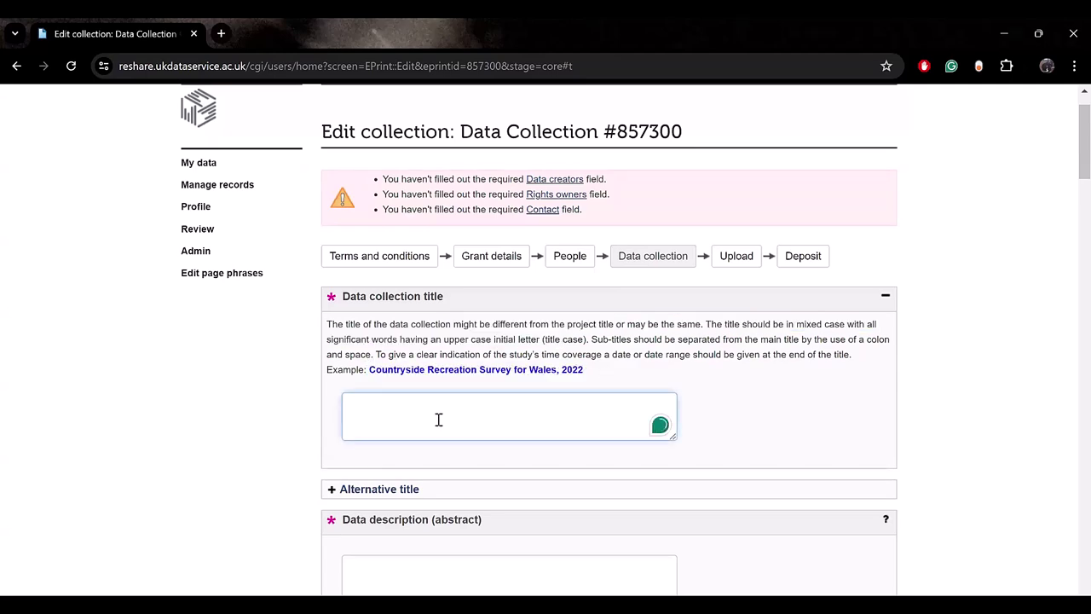
Step: Expand the Alternative title section and place the cursor in its empty text field
scroll(477, 386, down, 2)
click(375, 315)
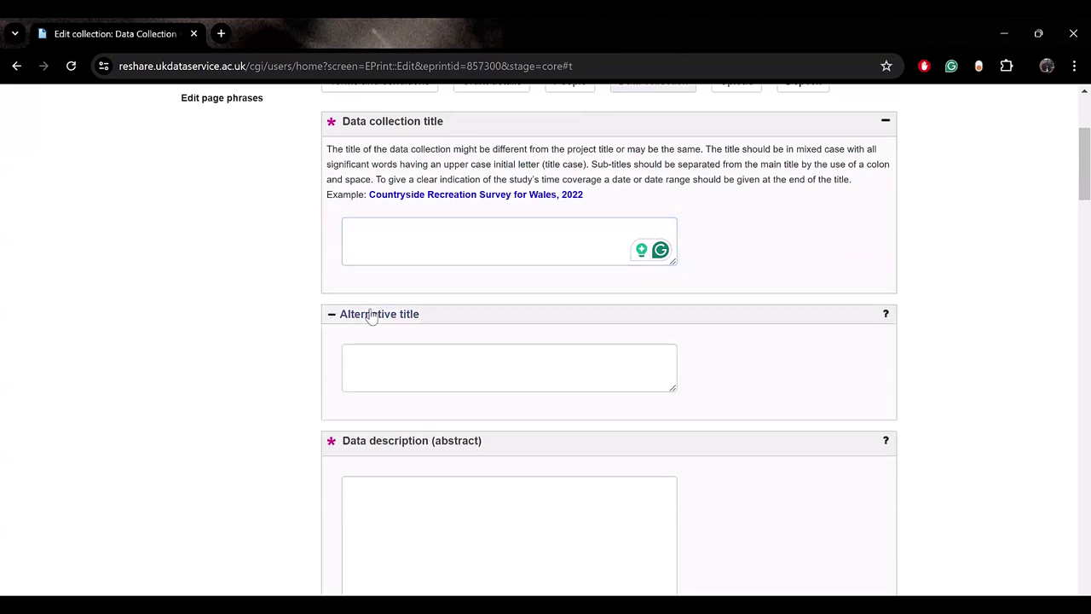
click(414, 367)
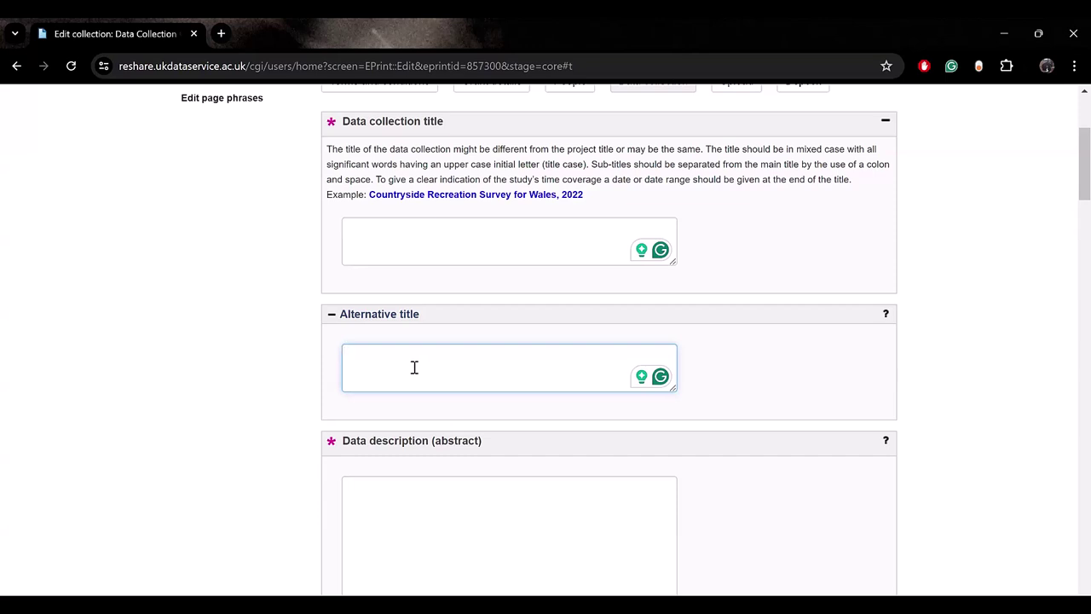
Step: Show and read the help text for the data description (abstract)
scroll(414, 367, down, 2)
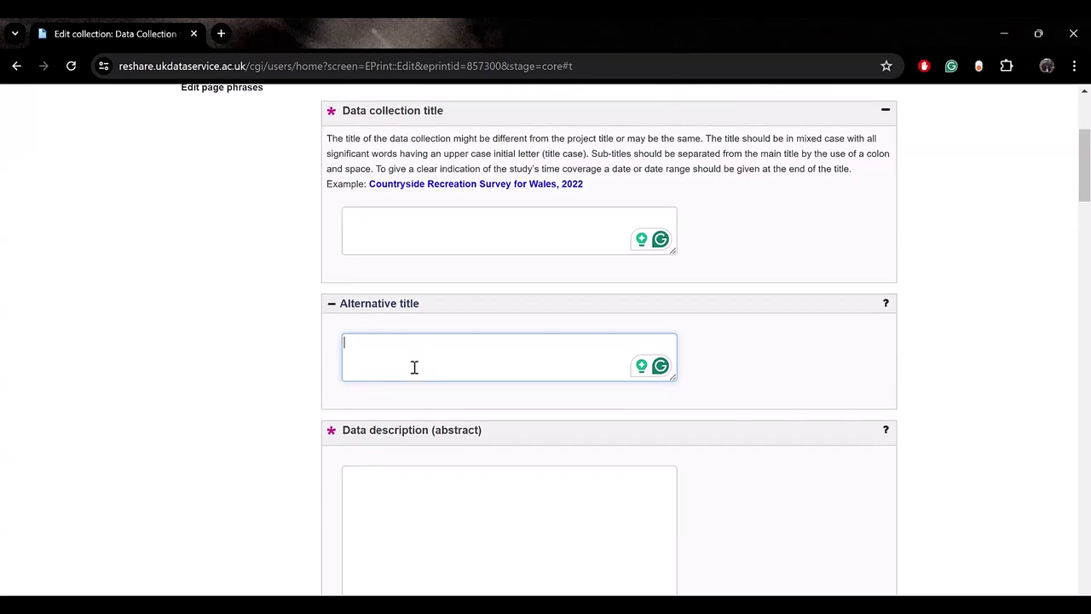
click(885, 283)
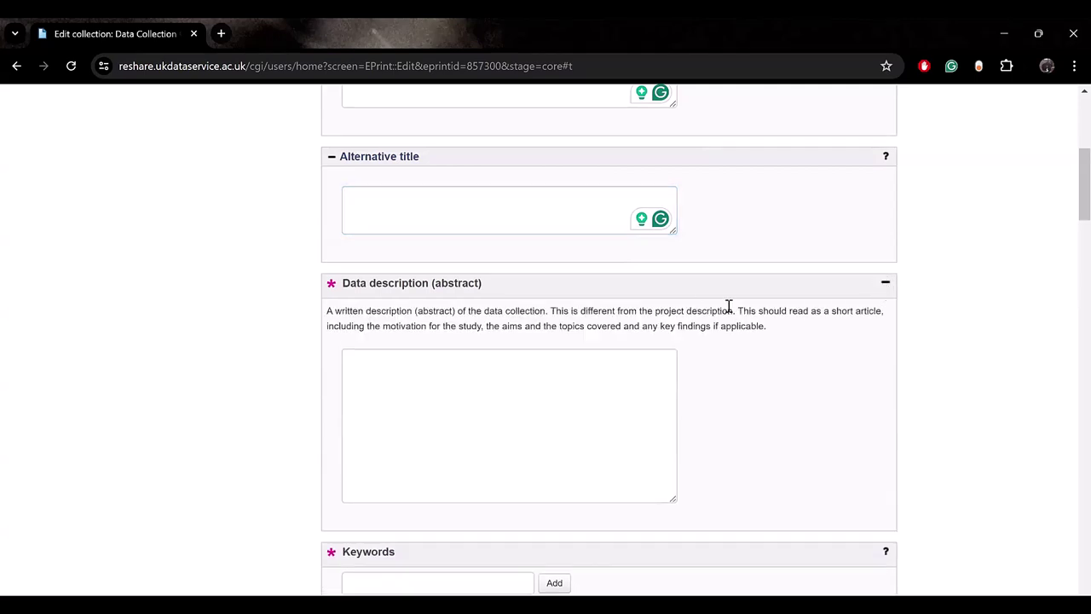
drag(780, 311, 761, 311)
scroll(549, 328, down, 3)
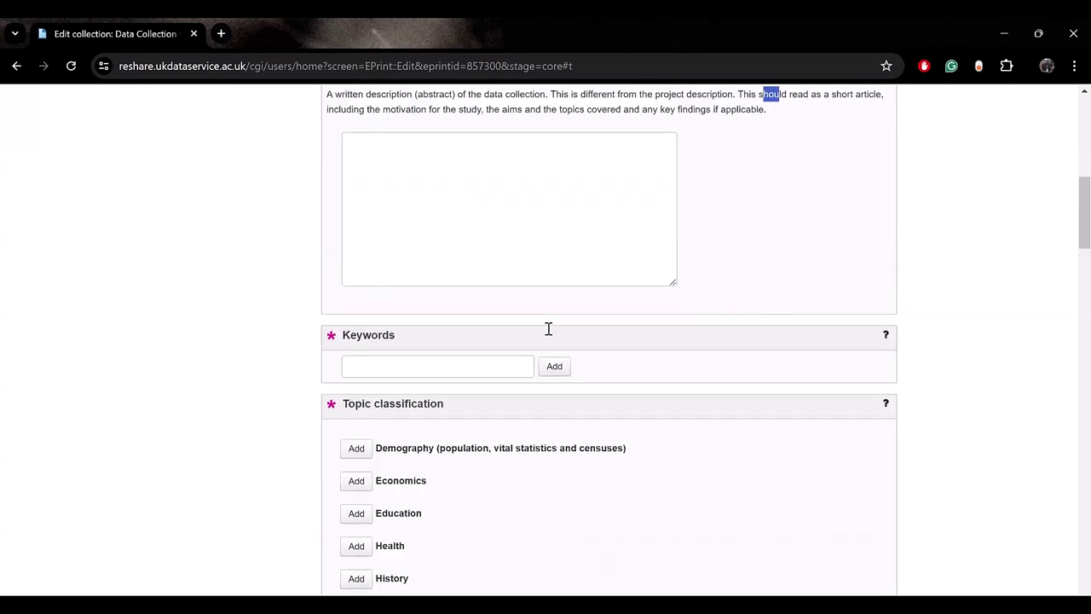
Step: Add the suggested term CHILDREN as a keyword for the data collection
click(481, 315)
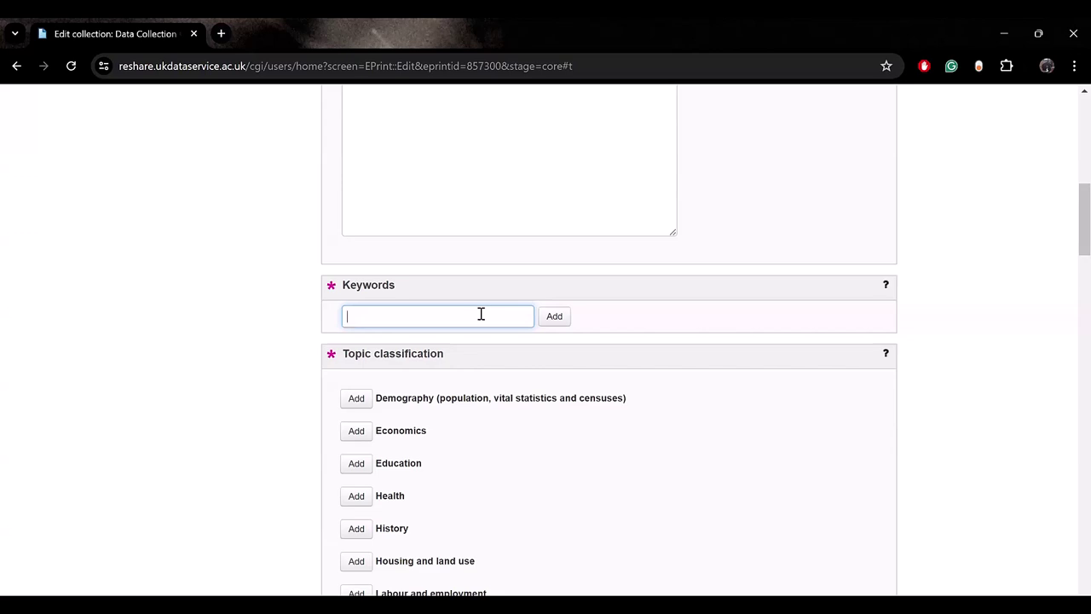
text(CHILDREN)
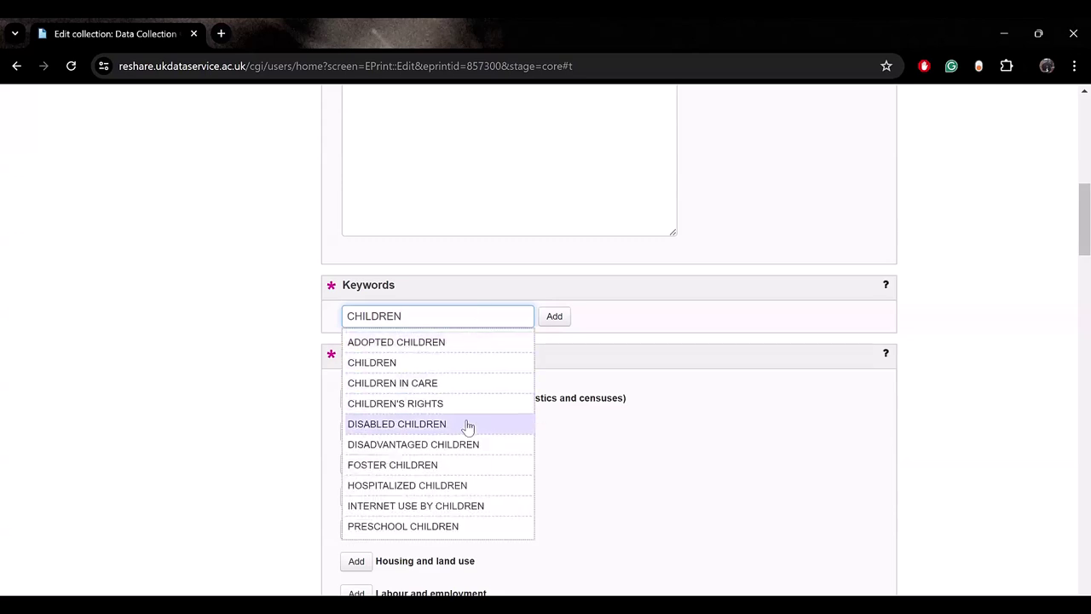
scroll(466, 426, down, 1)
scroll(469, 426, up, 1)
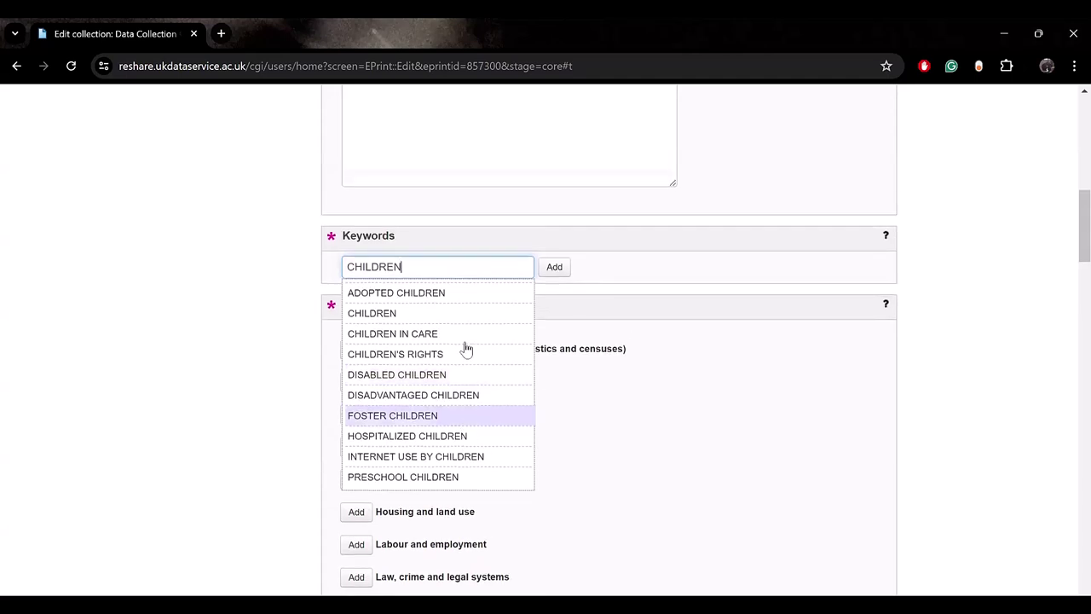
click(416, 315)
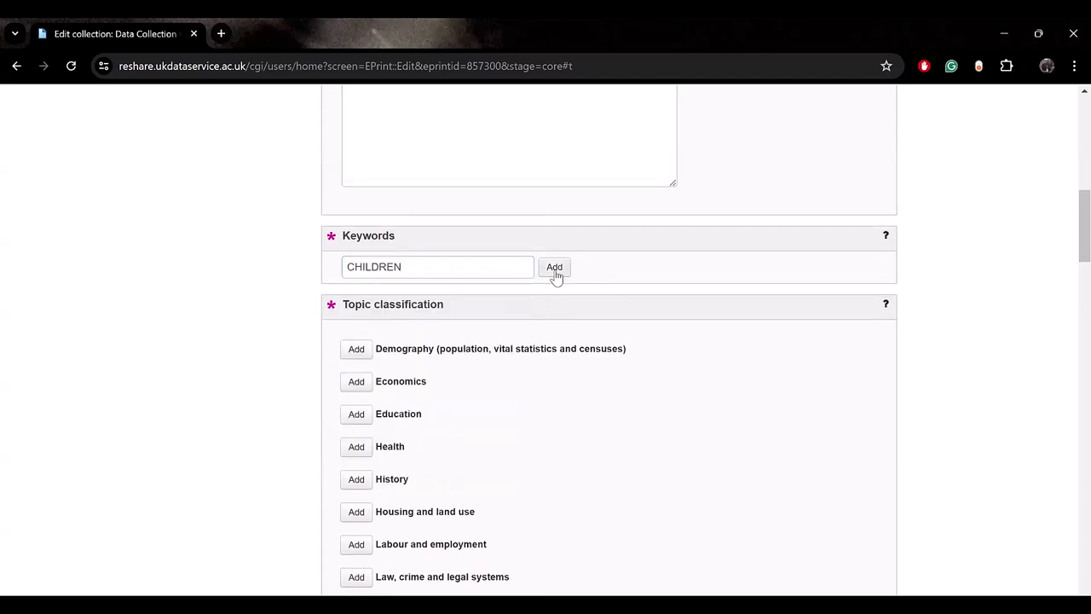
click(554, 267)
Step: Find the suggested term LEISURE TIME with the letters LEI and add it as a second keyword
click(510, 284)
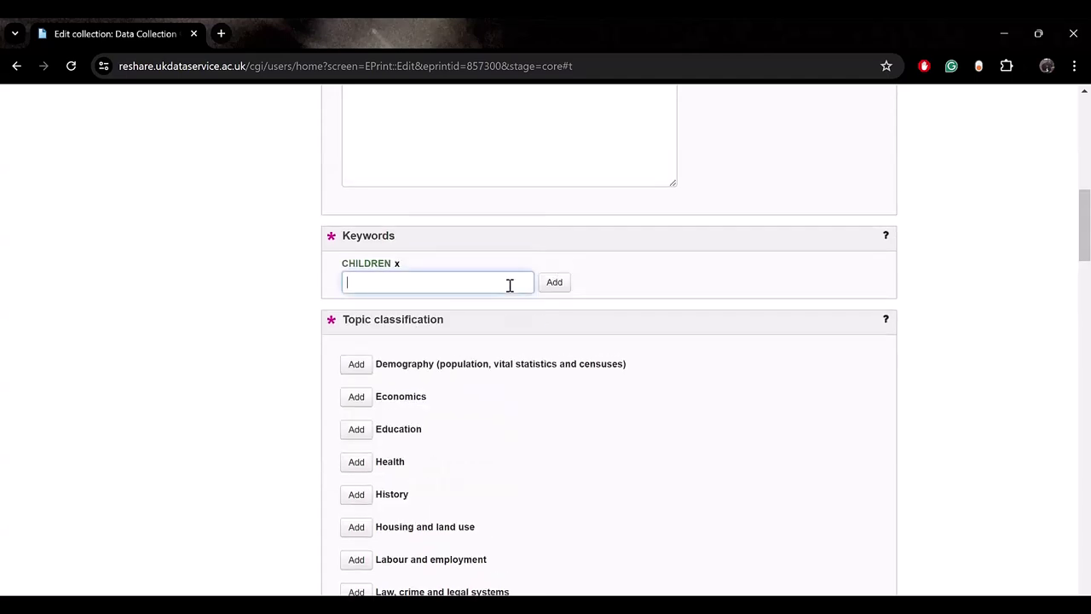
text(LEI)
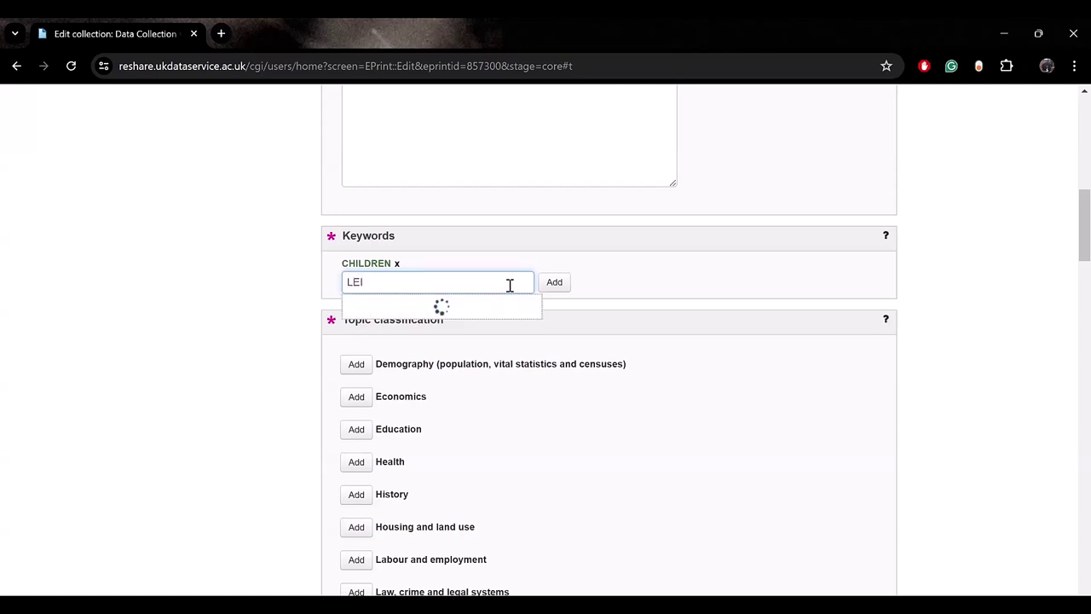
scroll(473, 377, down, 2)
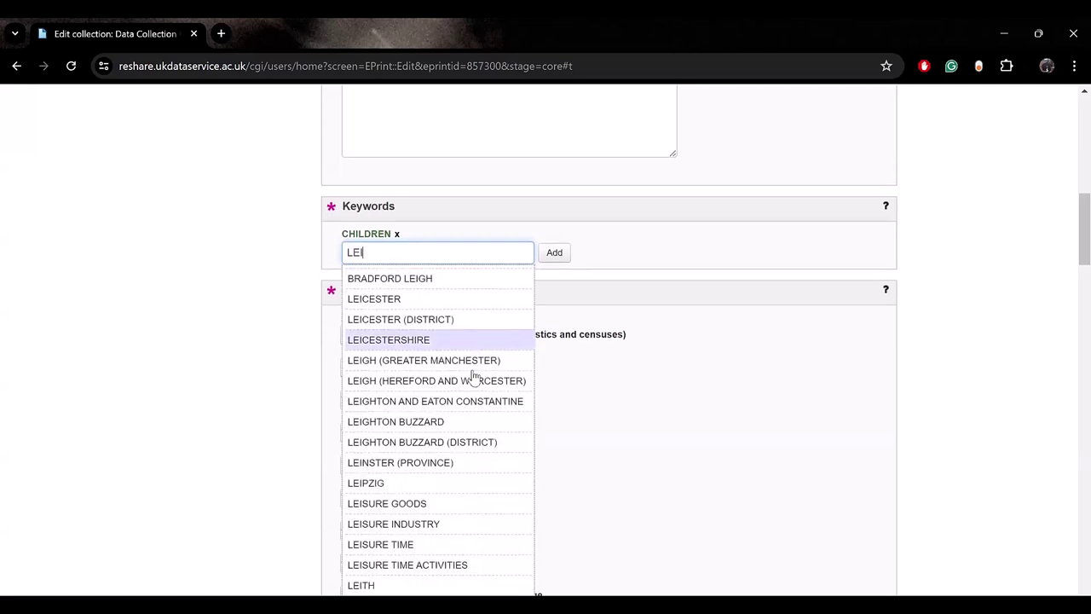
scroll(473, 378, down, 1)
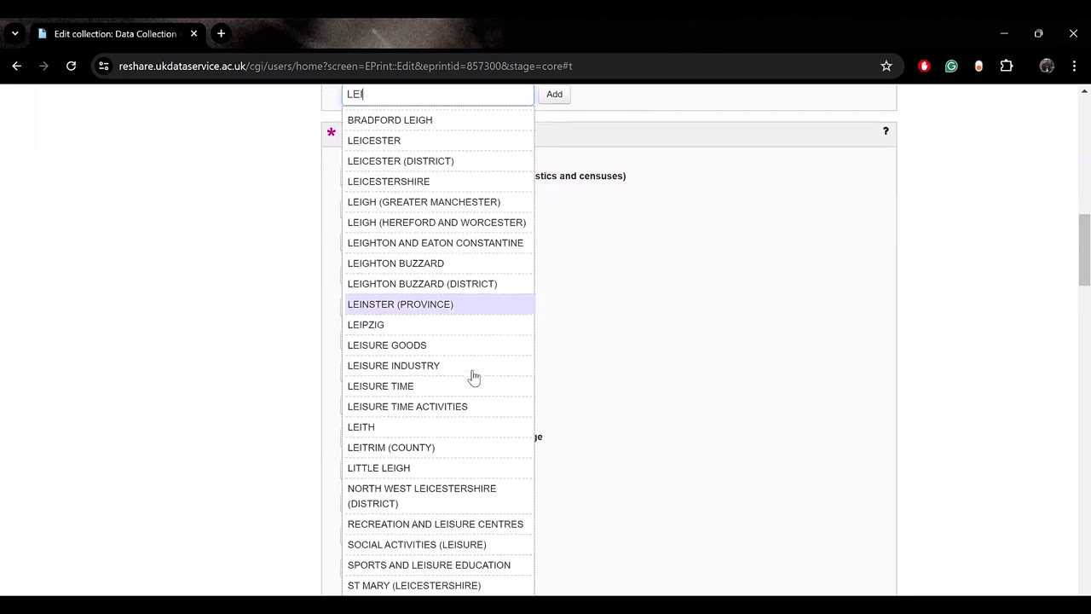
click(421, 389)
scroll(616, 304, up, 2)
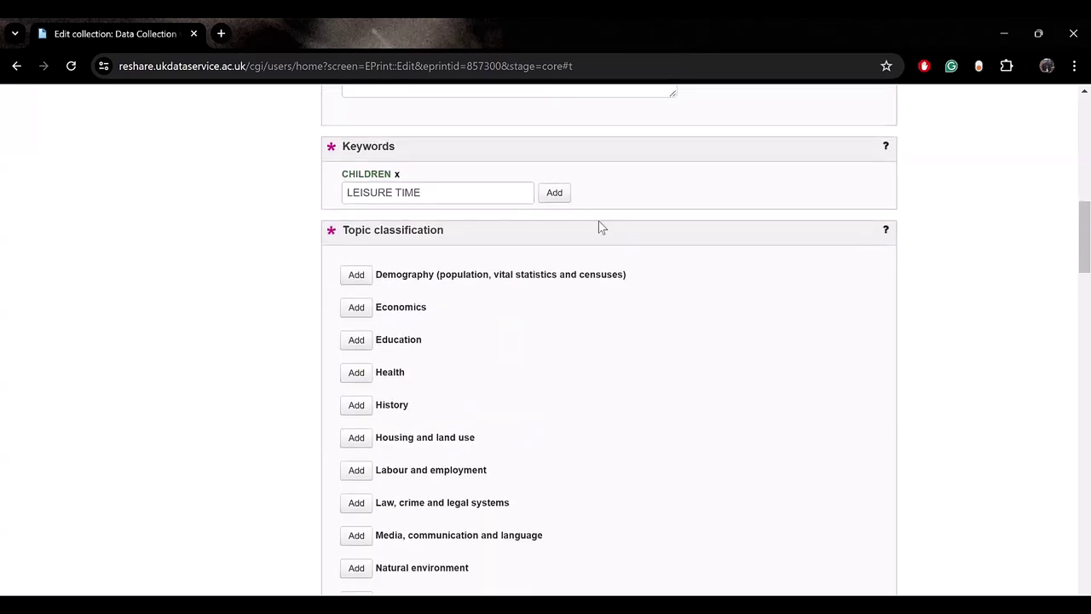
click(557, 199)
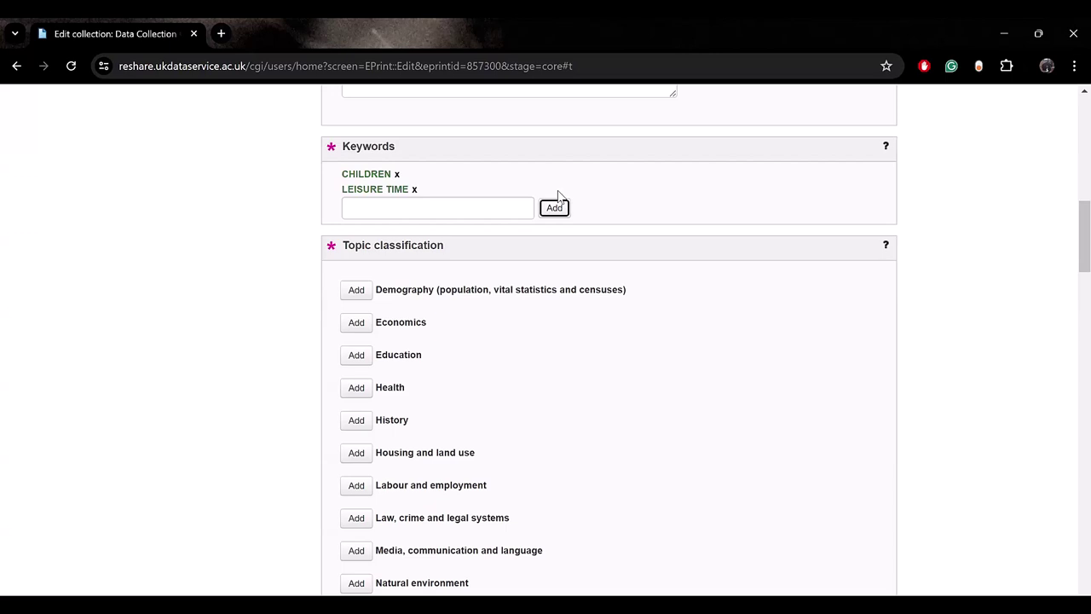
Step: Review the list of available topic classification categories for the data collection
scroll(557, 195, down, 1)
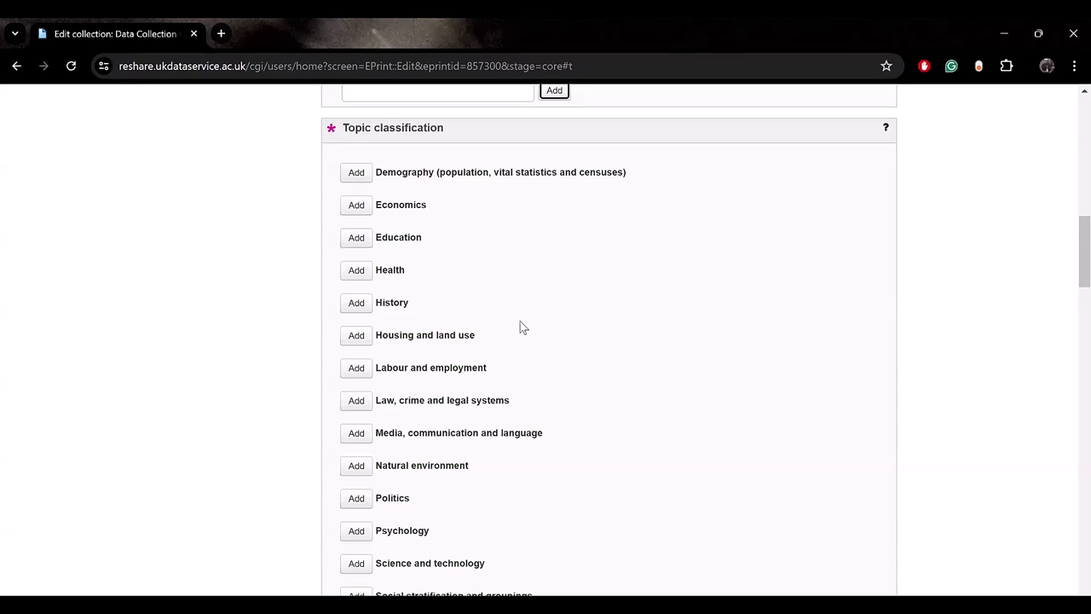
scroll(523, 327, down, 1)
scroll(521, 324, down, 1)
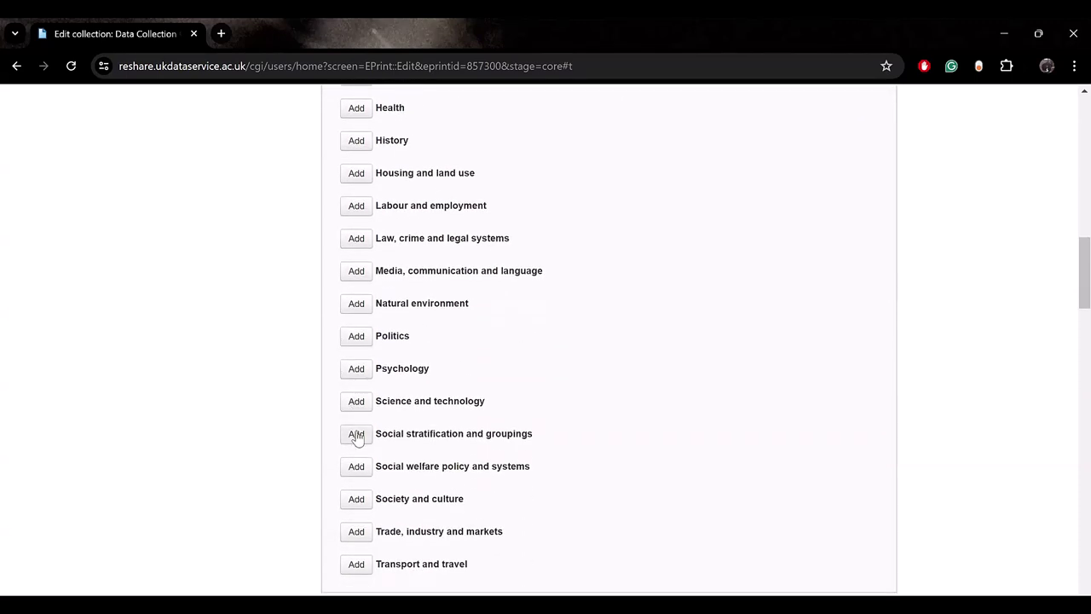
scroll(479, 315, down, 1)
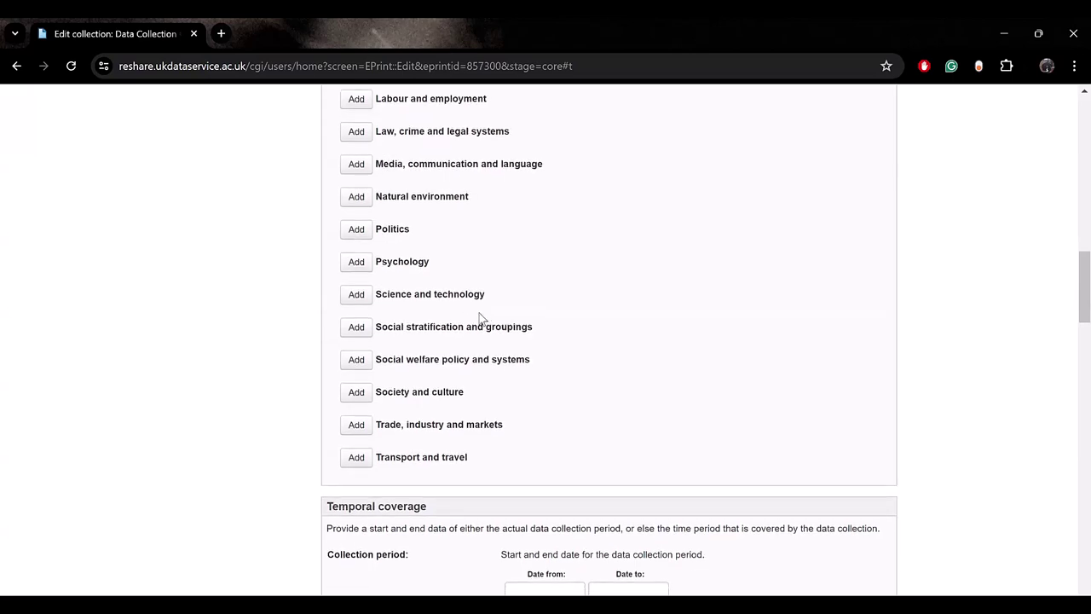
Step: Read the Temporal coverage section, highlighting the Collection period and Temporal coverage labels in turn
scroll(479, 315, down, 1)
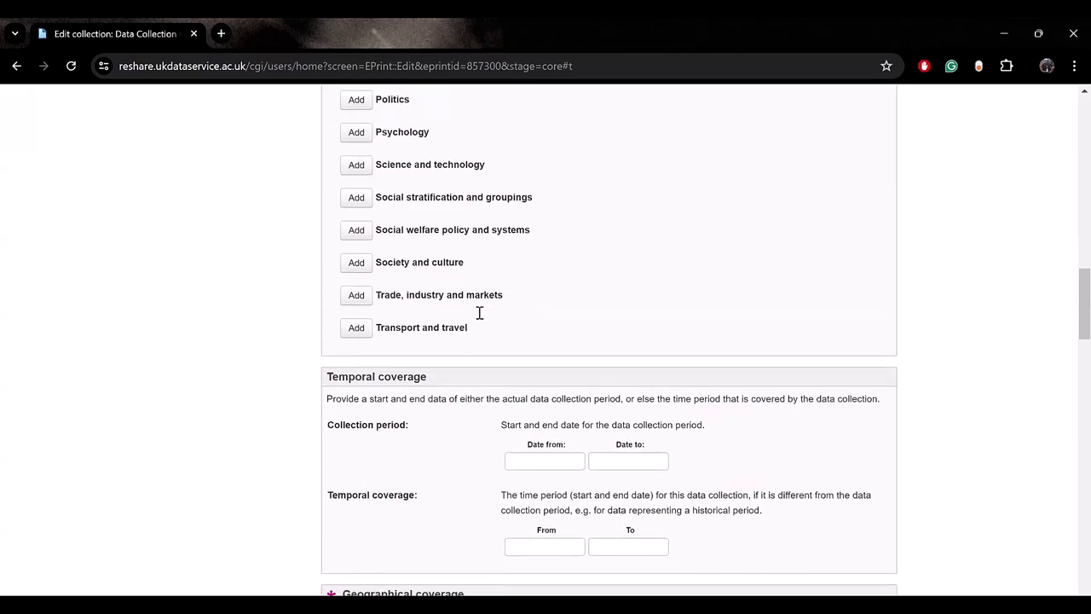
scroll(479, 313, down, 1)
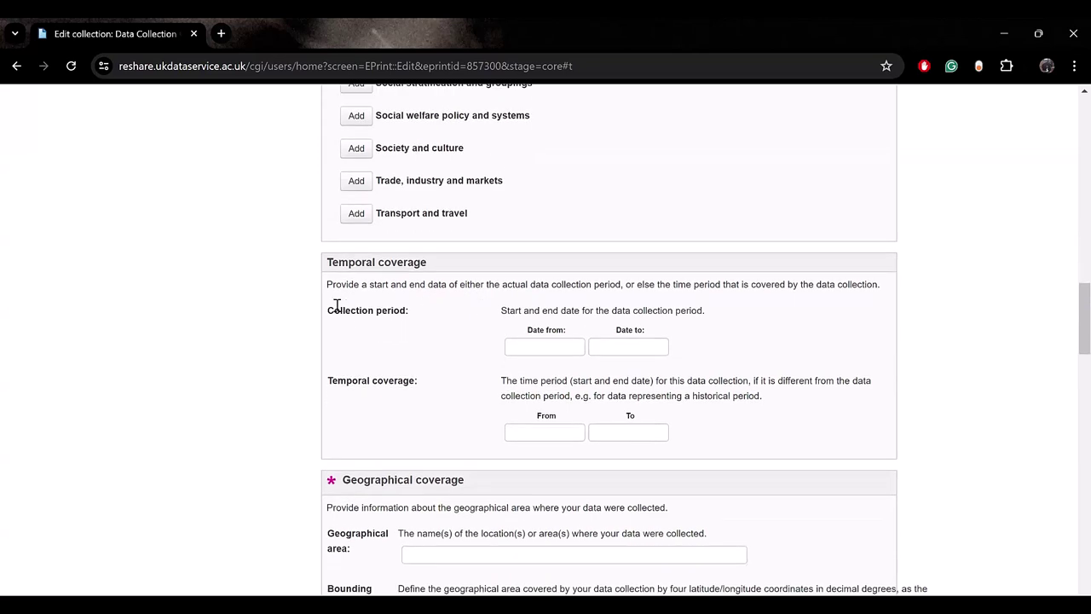
double_click(331, 310)
click(375, 384)
double_click(374, 384)
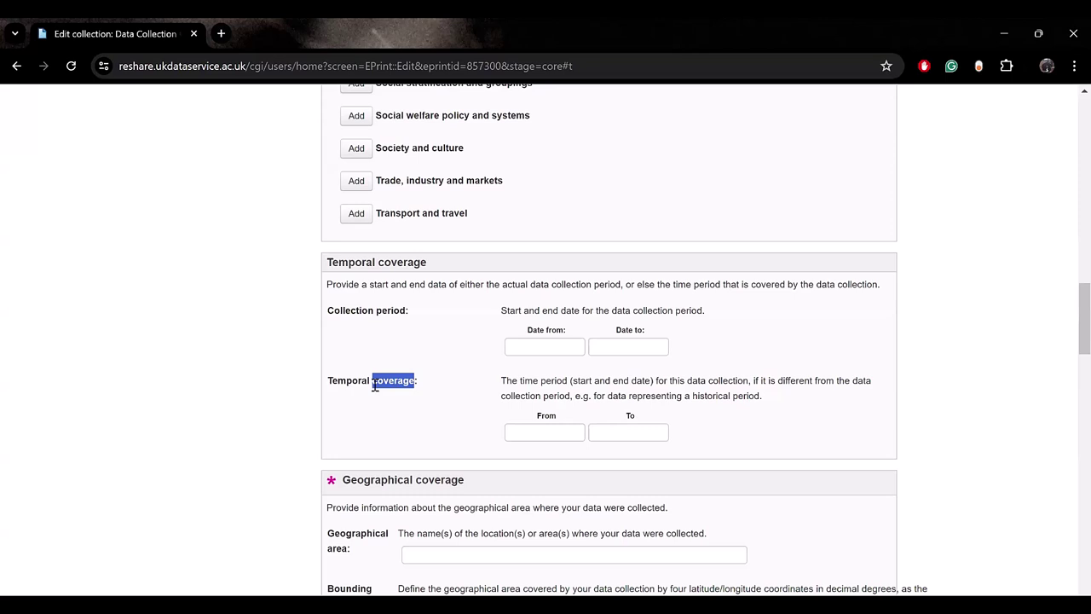
click(374, 309)
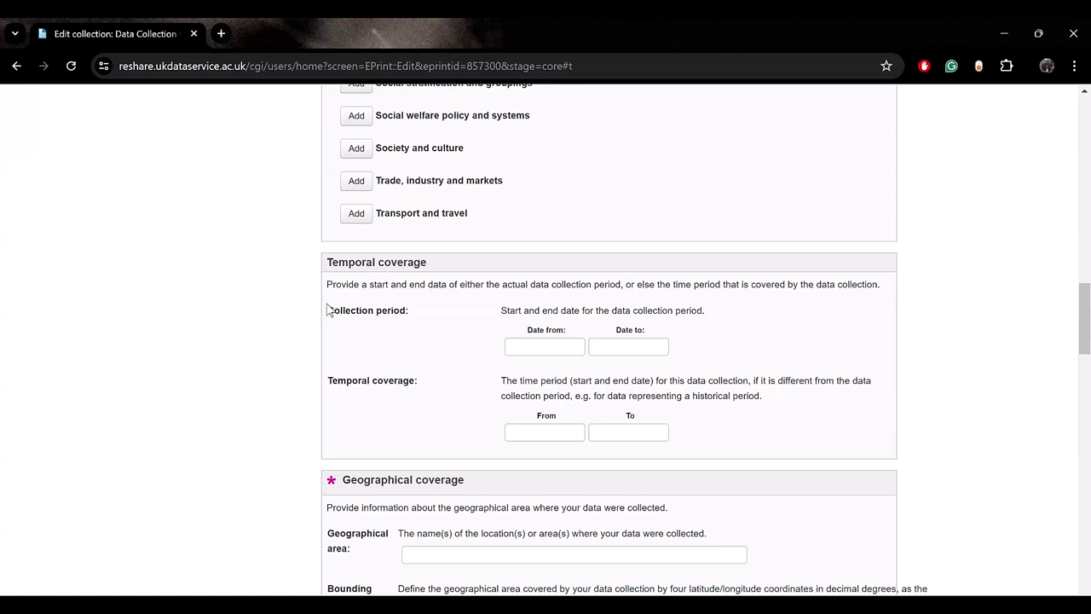
drag(329, 311, 429, 337)
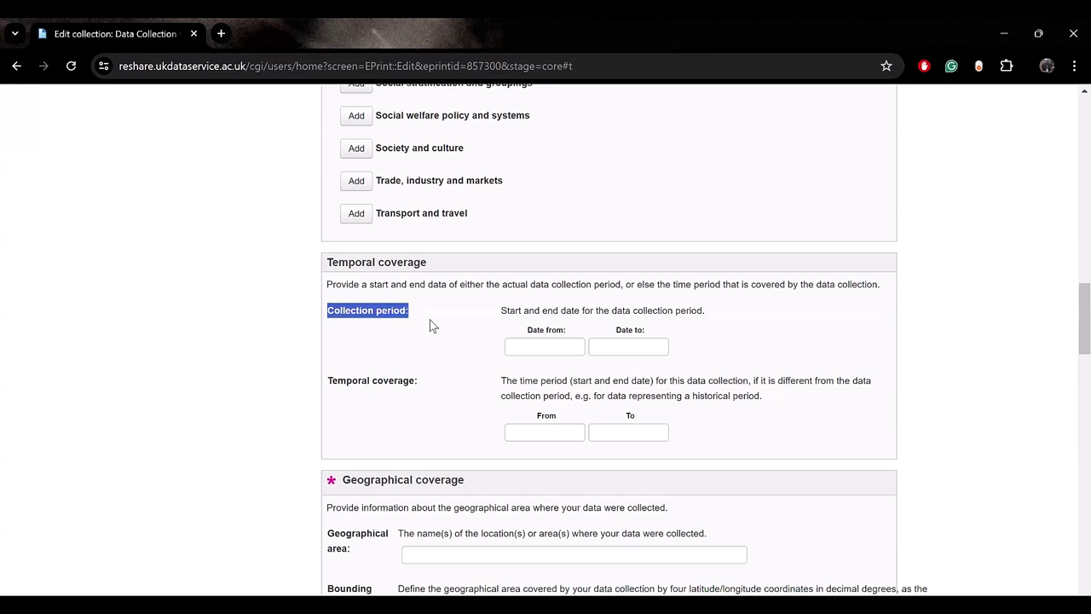
drag(329, 380, 421, 386)
Step: Add France as the second country in the geographical coverage, leaving the cursor in the third country field
scroll(421, 386, down, 4)
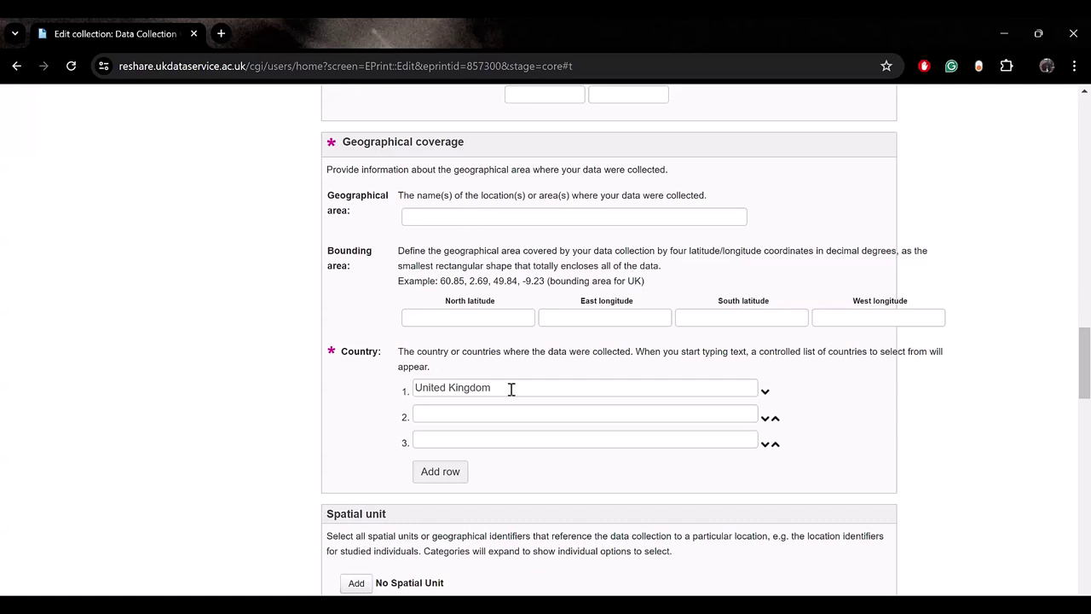
scroll(512, 389, down, 3)
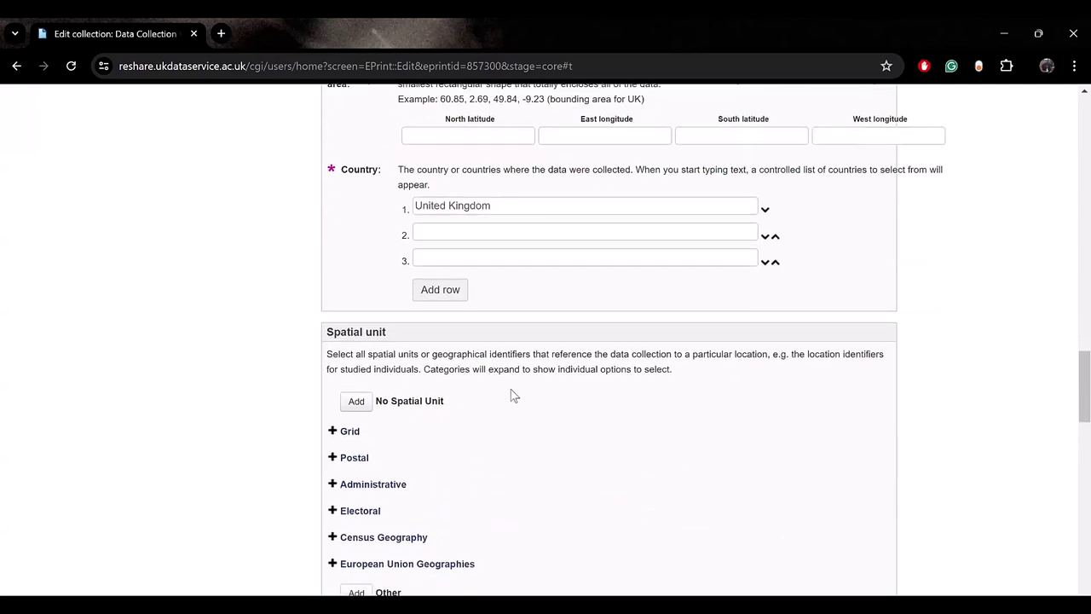
click(495, 232)
text(fRA)
key(BackSpace)
key(BackSpace)
key(BackSpace)
text(France)
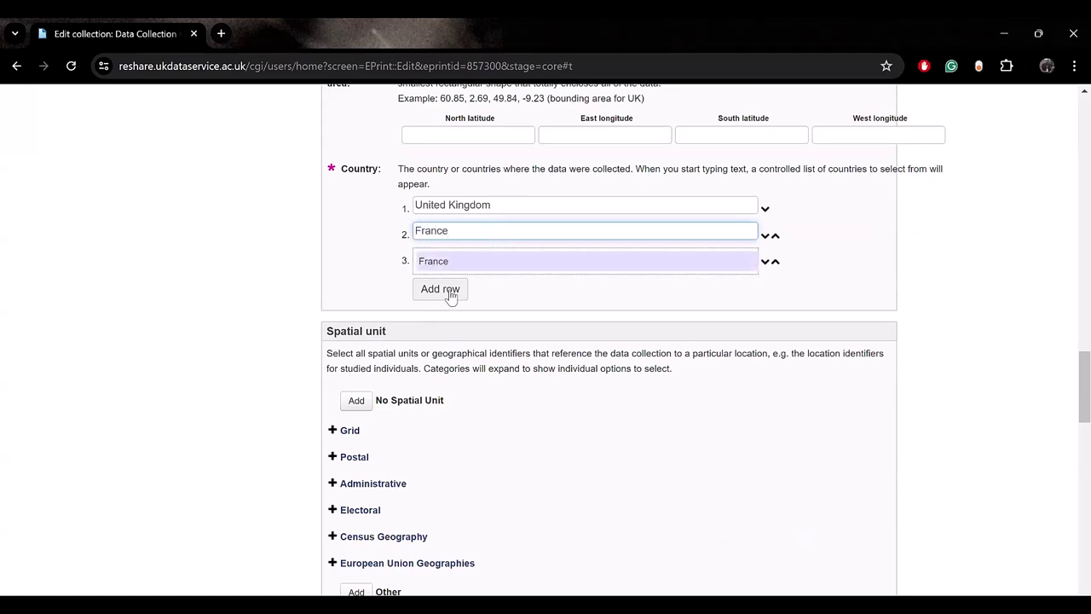
click(445, 258)
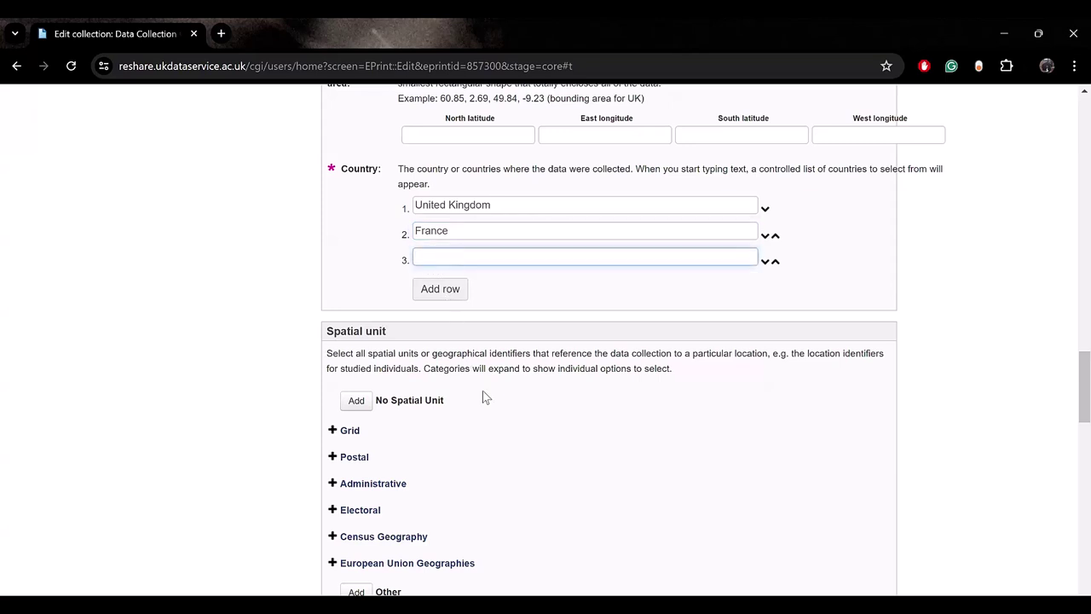
Step: Expand the Grid, Postal and Administrative spatial unit categories and look through their options
scroll(486, 393, down, 2)
scroll(486, 396, down, 1)
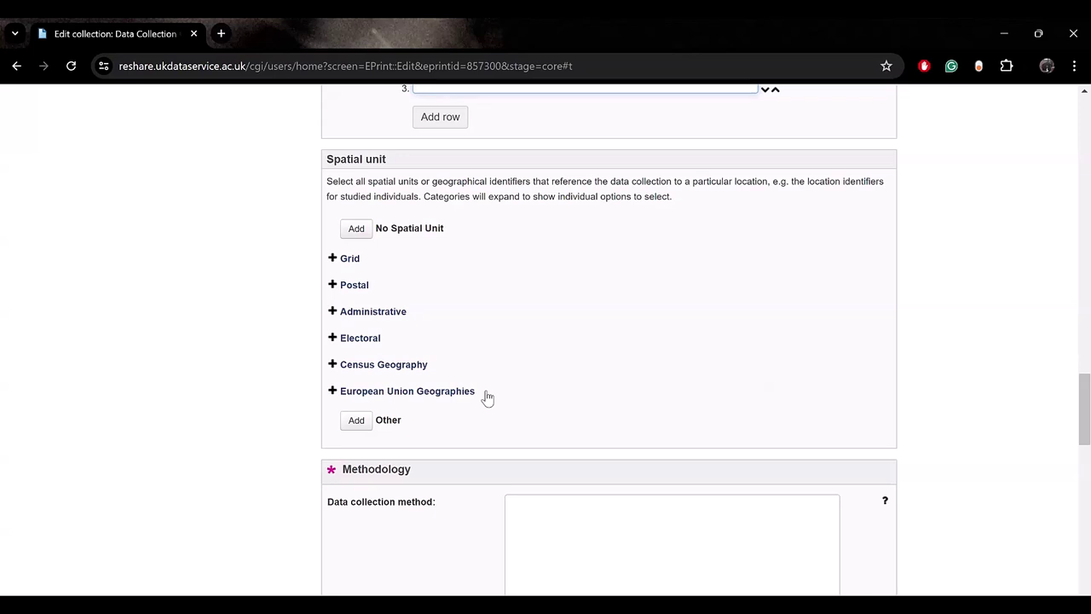
click(332, 259)
click(333, 317)
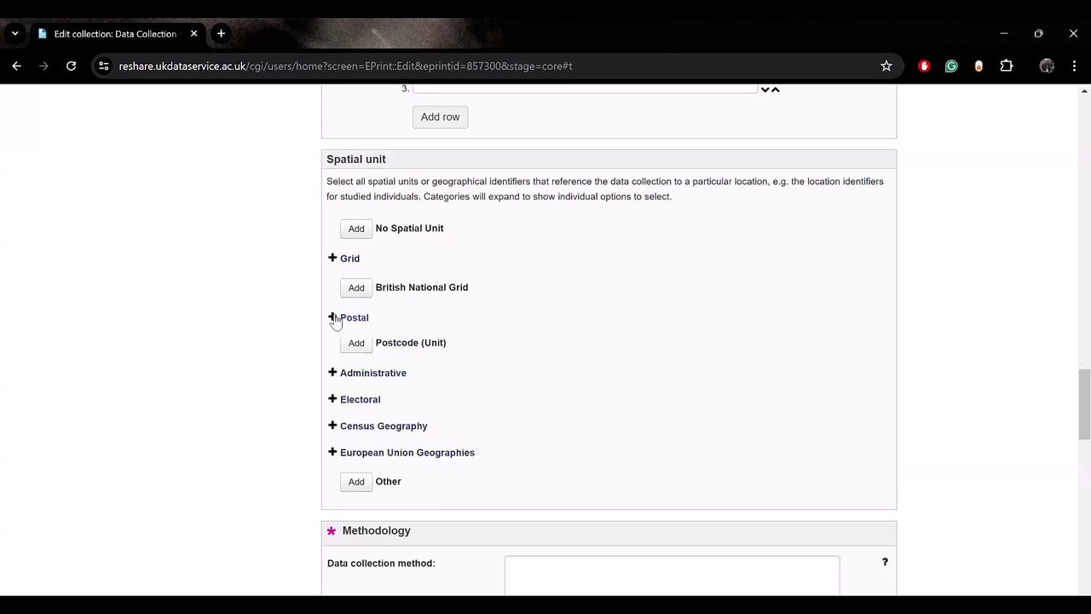
scroll(338, 390, down, 1)
click(332, 387)
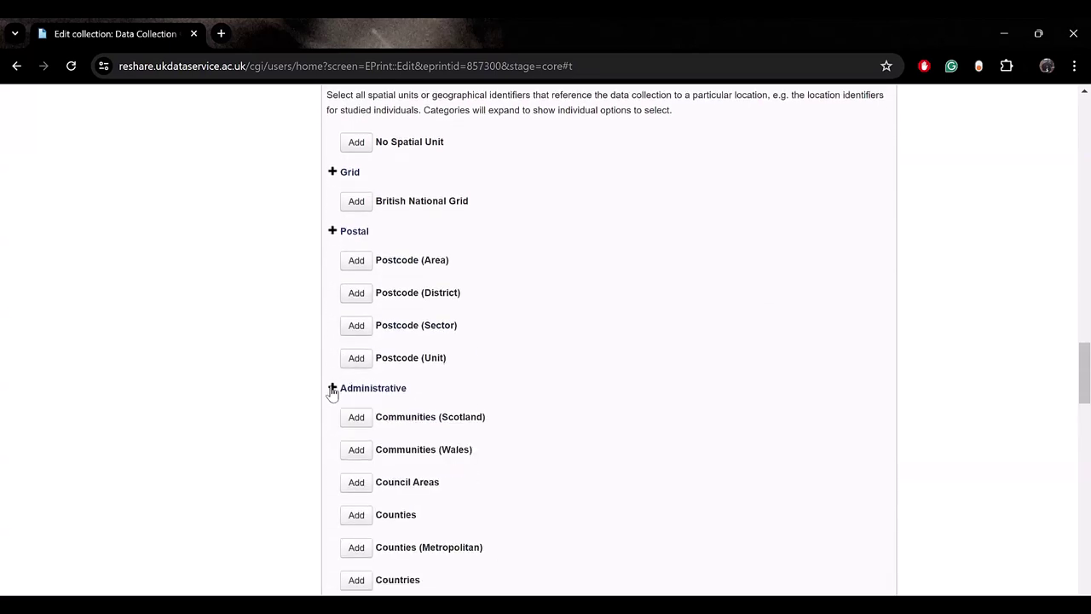
scroll(332, 390, down, 4)
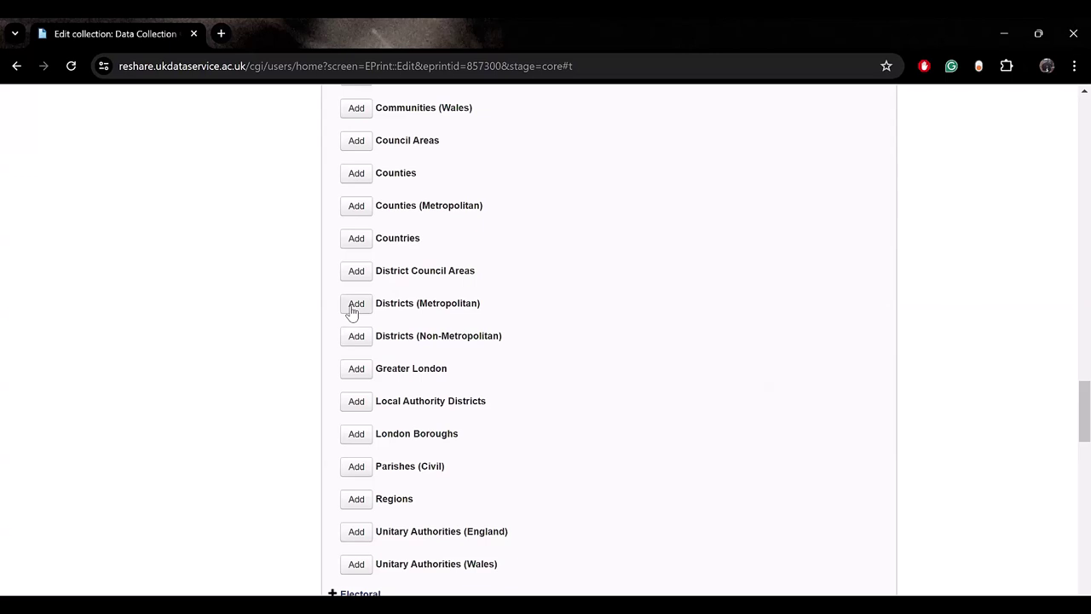
scroll(559, 375, down, 4)
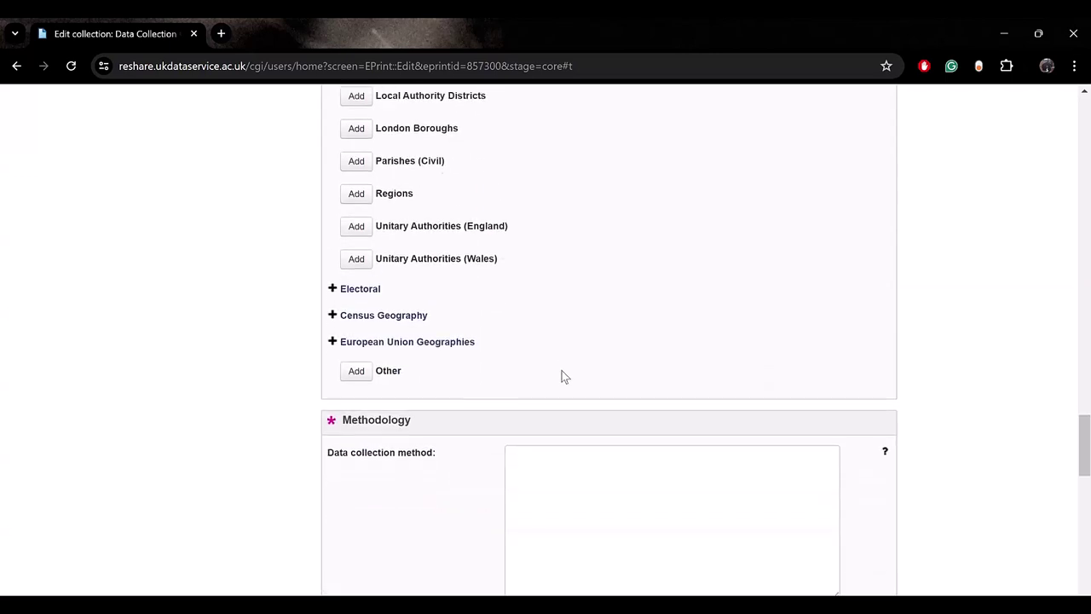
Step: Show the help texts for the data collection method and observation unit, and review the observation unit options
scroll(562, 376, down, 2)
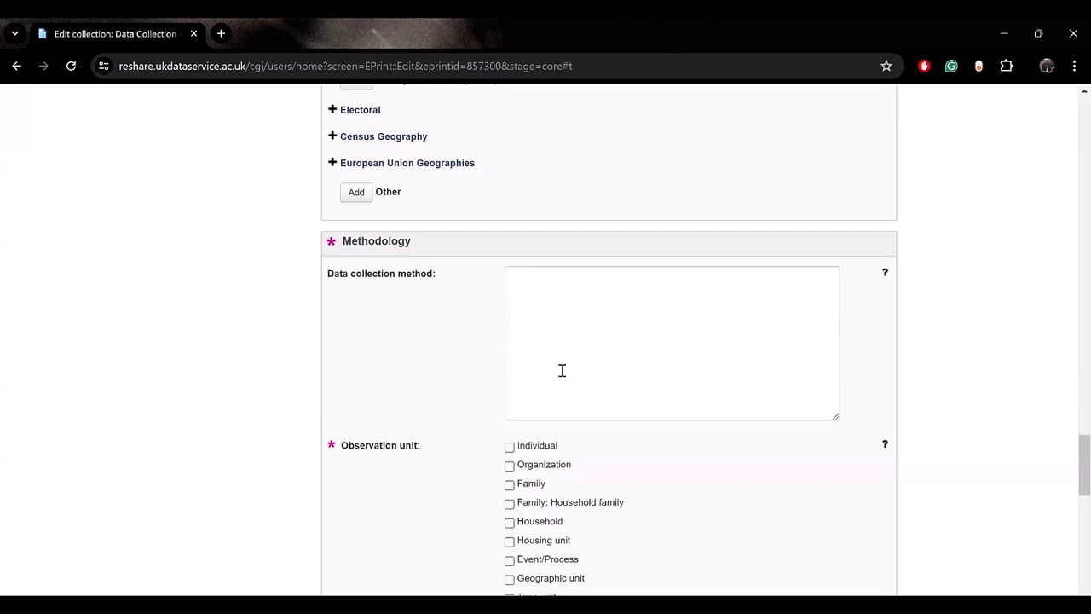
click(882, 277)
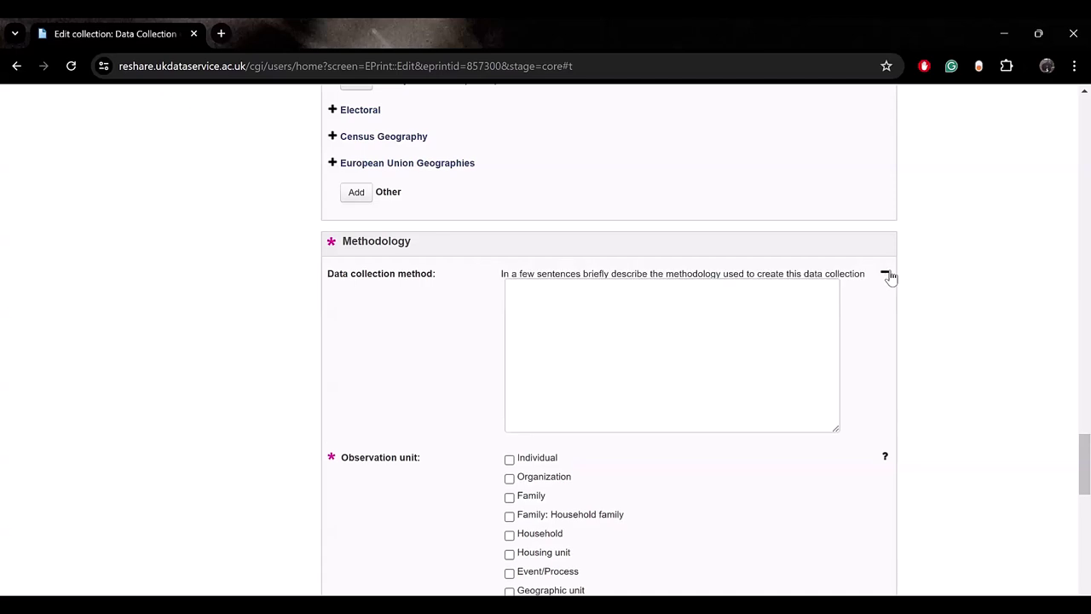
scroll(875, 376, down, 1)
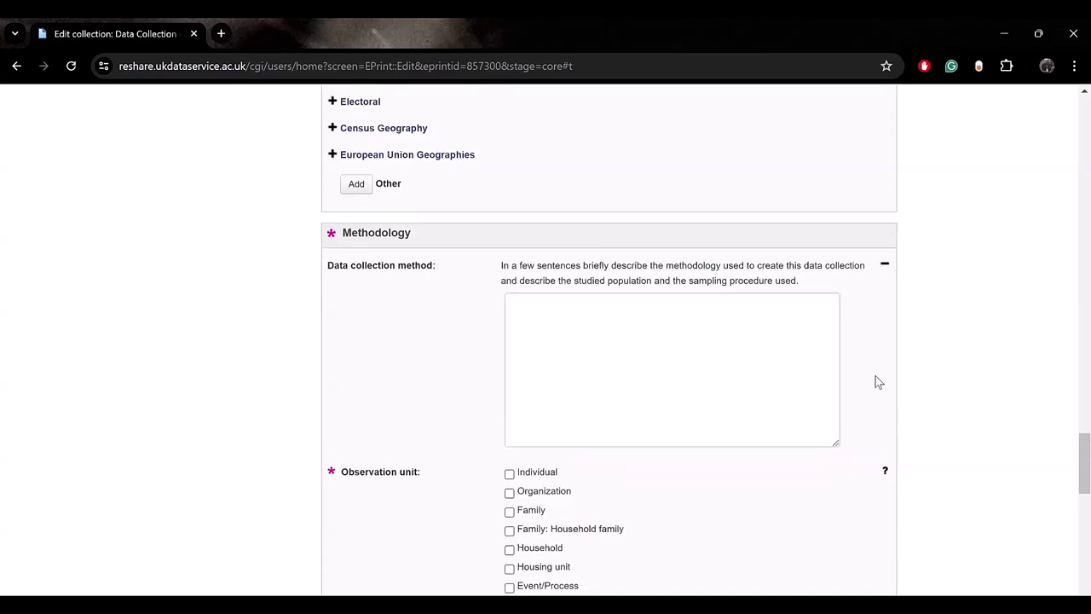
click(885, 398)
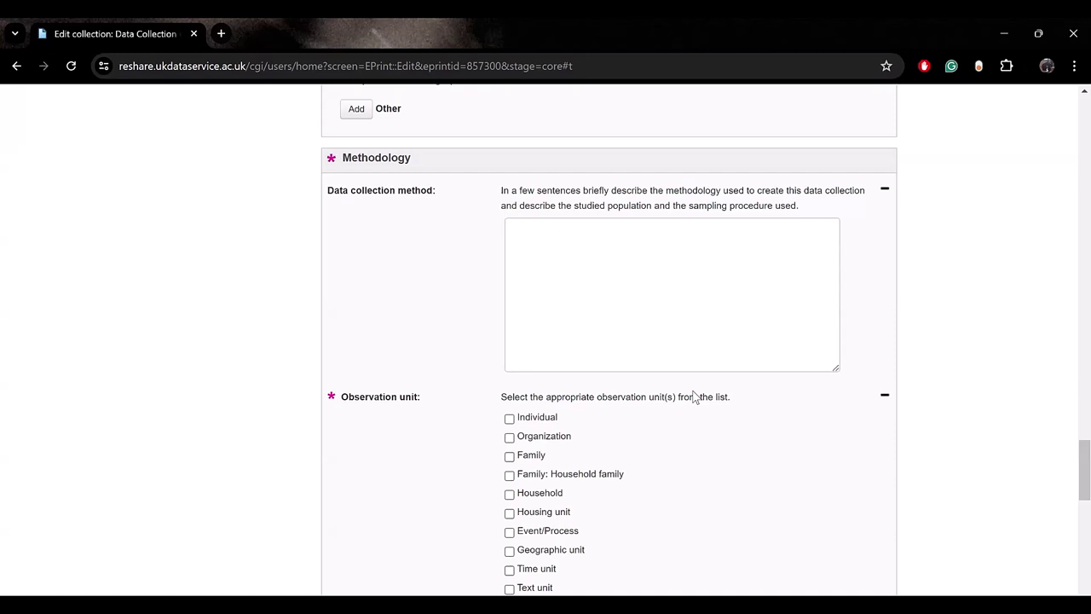
scroll(582, 323, down, 2)
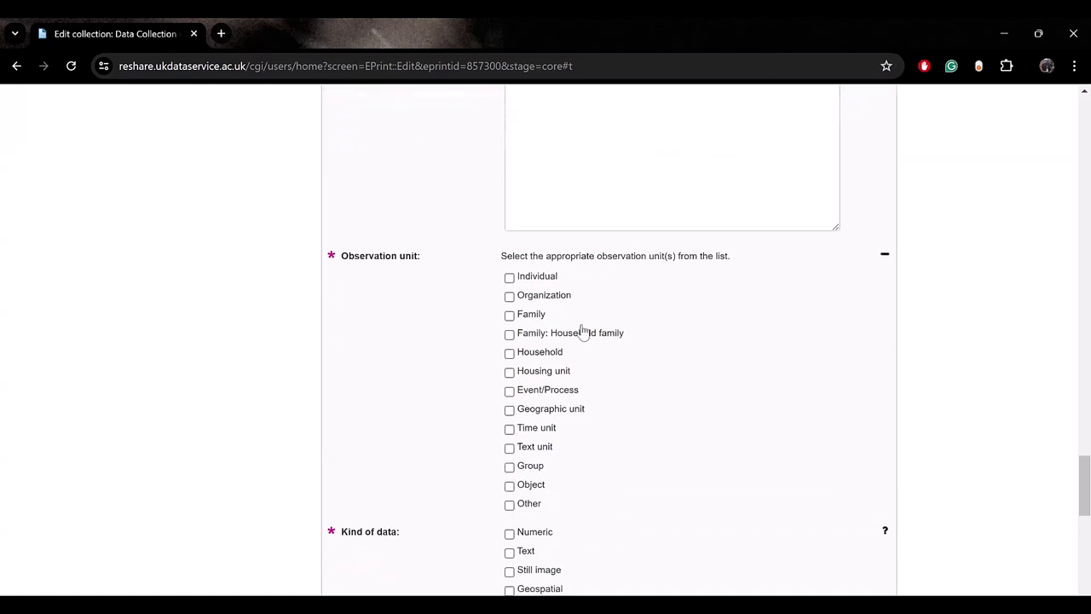
scroll(582, 332, down, 1)
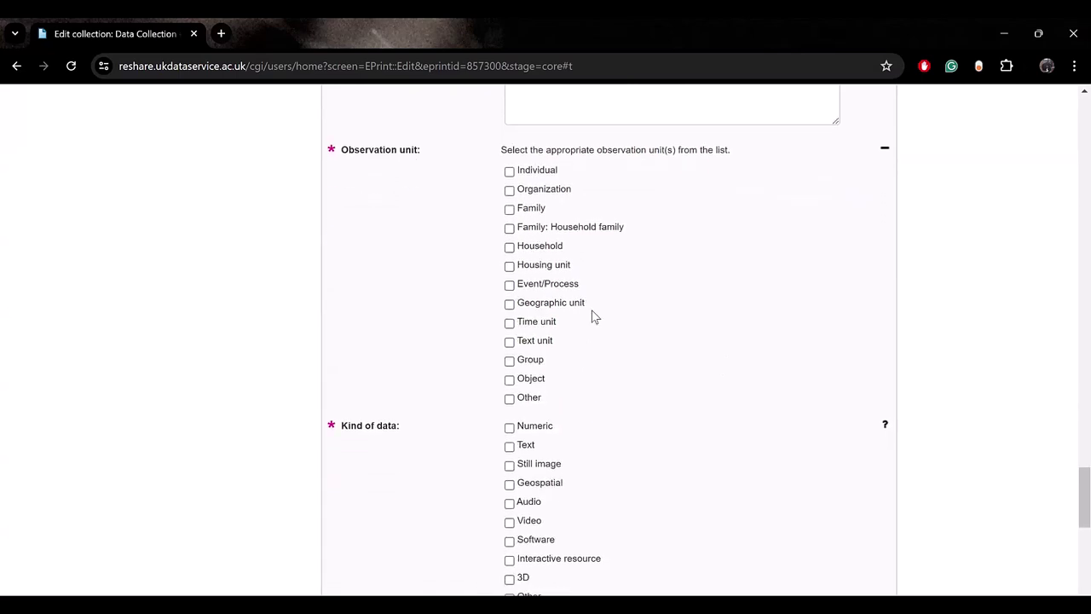
drag(349, 150, 427, 158)
click(427, 158)
Step: Review the kind of data options and place the cursor in the empty data sourcing, processing and preparation field
scroll(571, 382, down, 2)
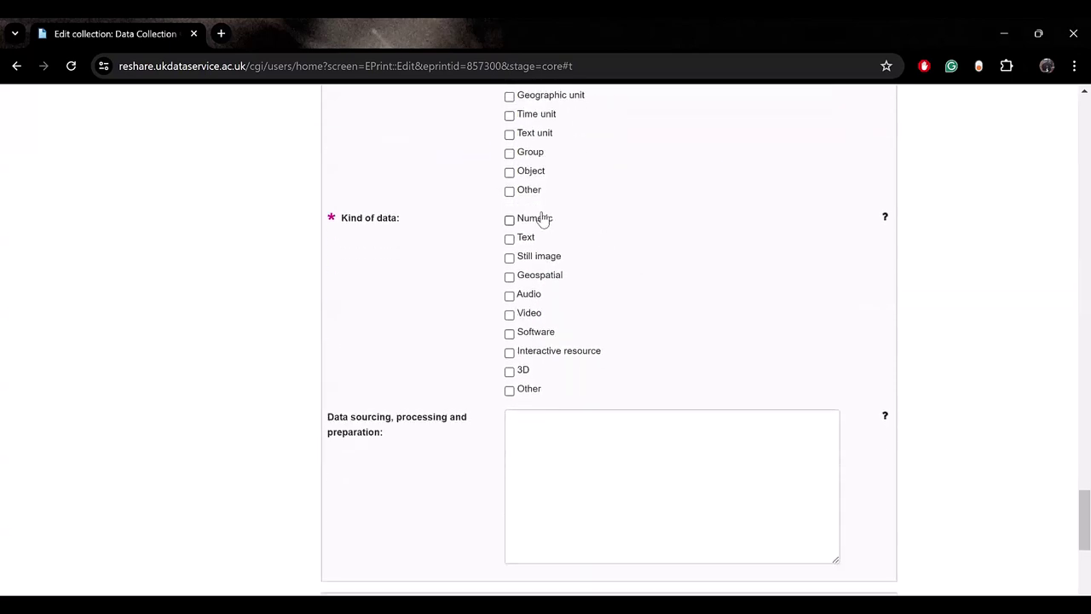
scroll(638, 358, down, 2)
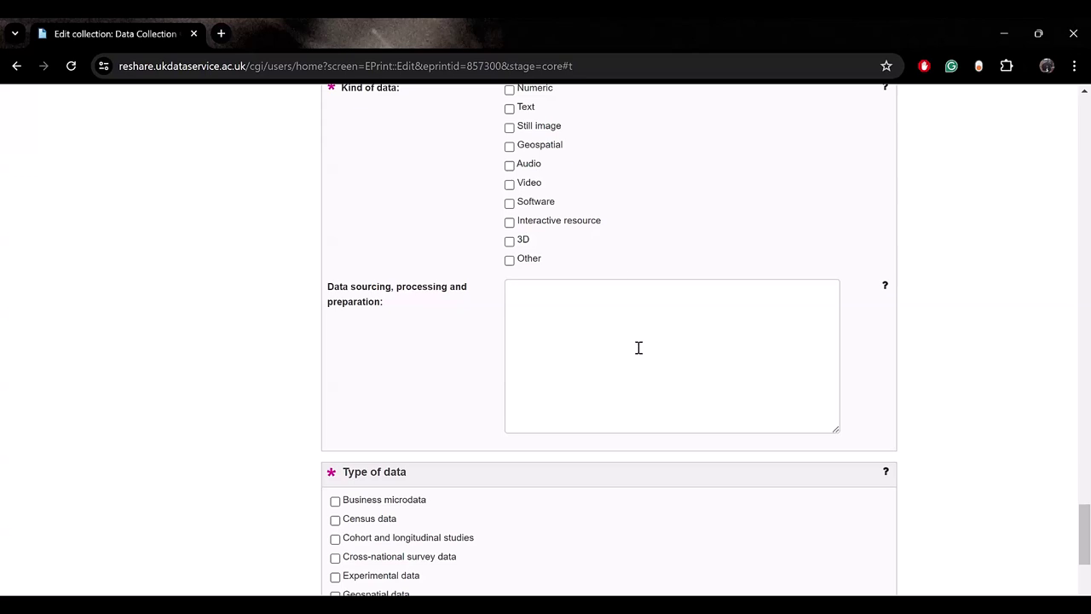
click(579, 346)
scroll(579, 346, down, 1)
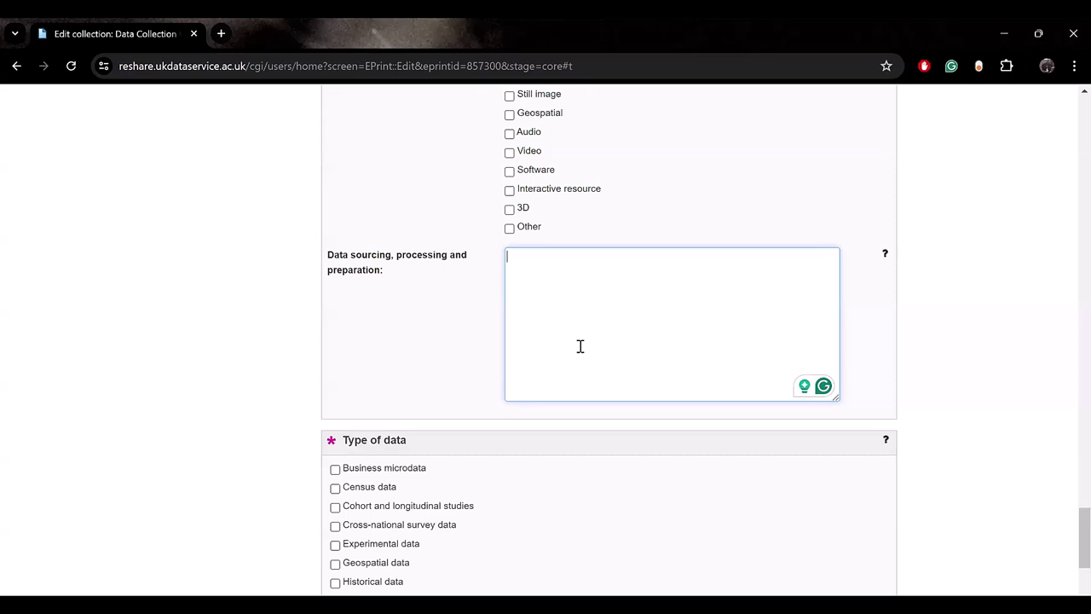
Step: Review the Type of data and Resource language sections, then expand the Related resources section
scroll(579, 346, down, 3)
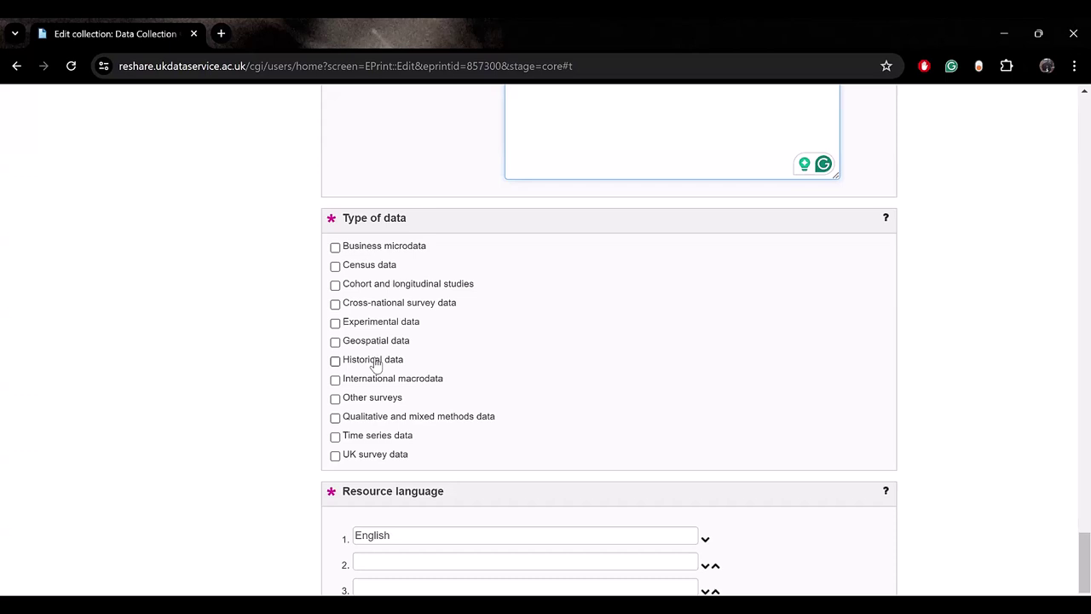
scroll(376, 359, down, 3)
scroll(376, 357, down, 1)
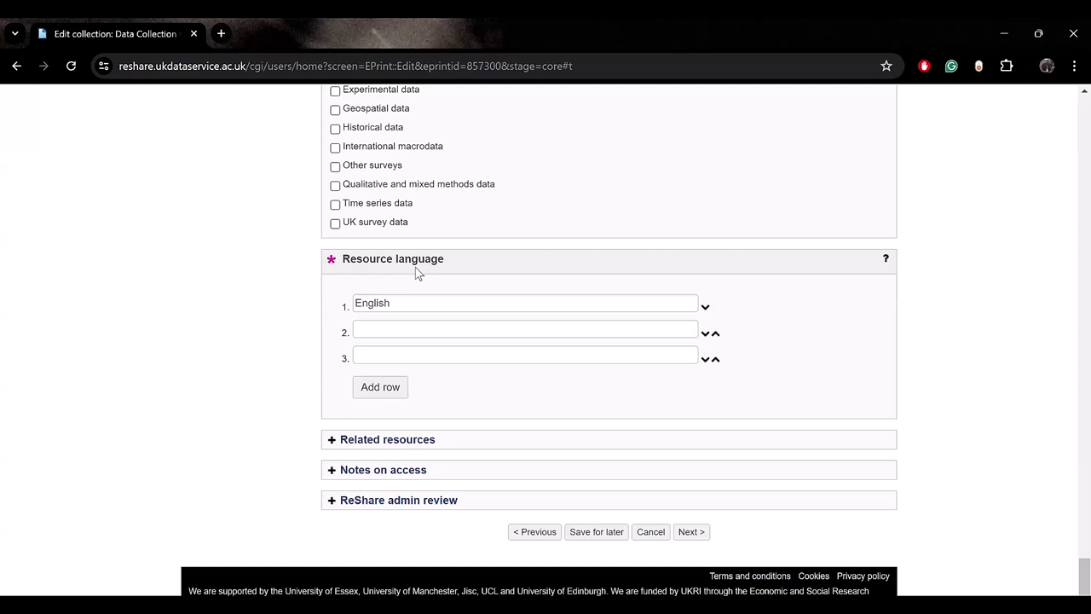
click(351, 440)
scroll(533, 387, down, 1)
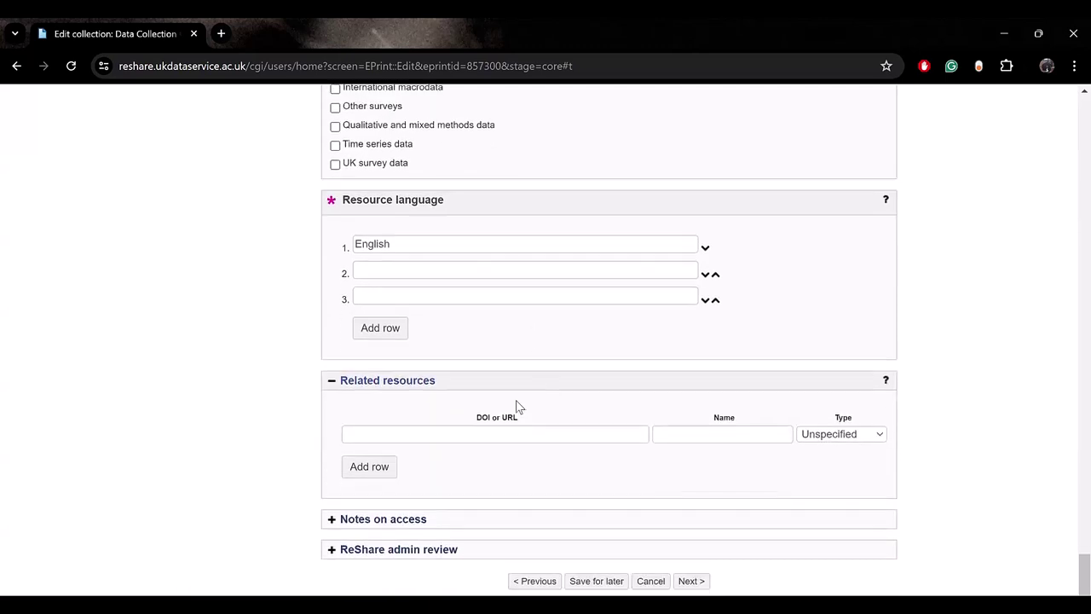
Step: Check the related resources URL field, then open the collection's Upload stage and review the instructions for adding a file or zip bundle
click(432, 430)
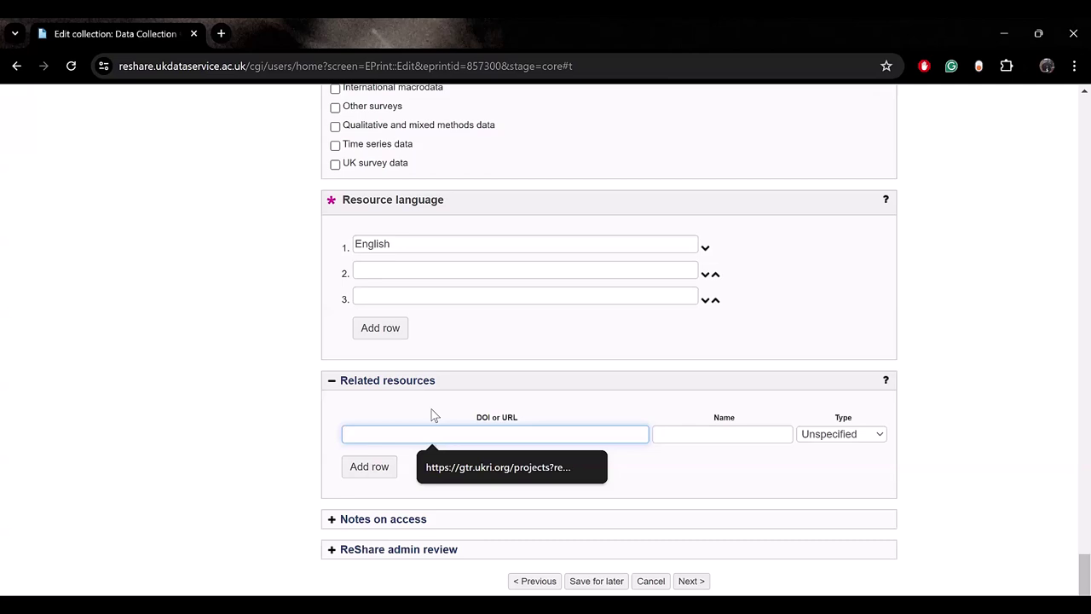
scroll(531, 271, up, 15)
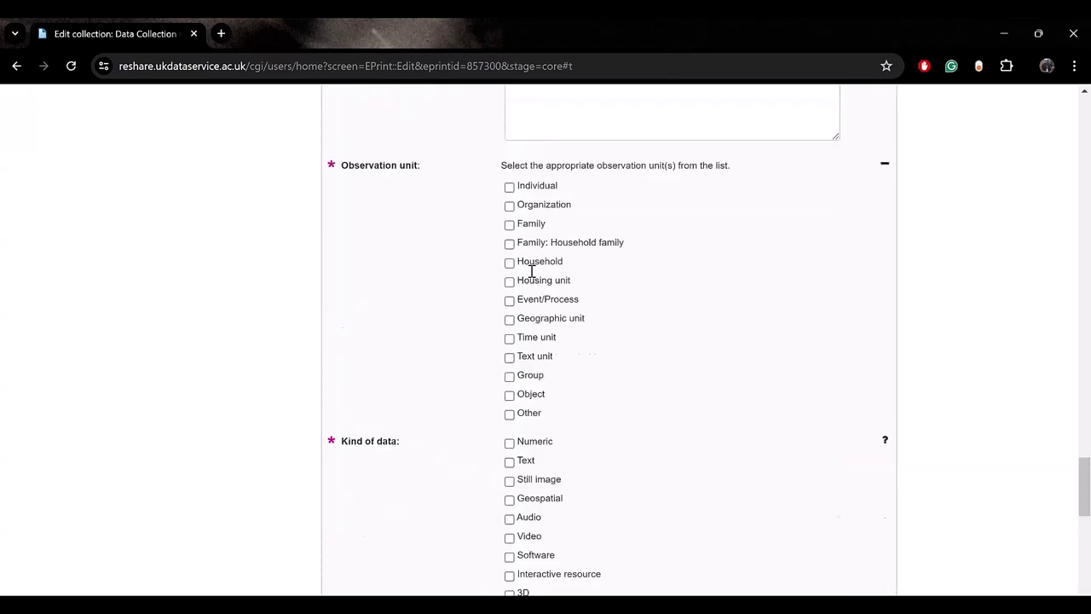
scroll(531, 272, up, 15)
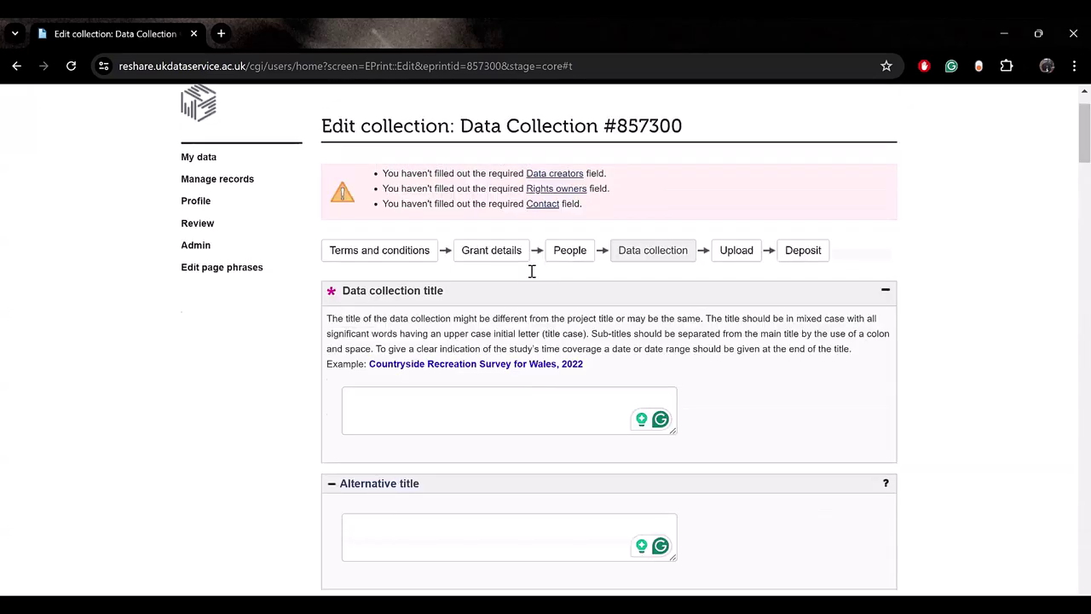
click(746, 315)
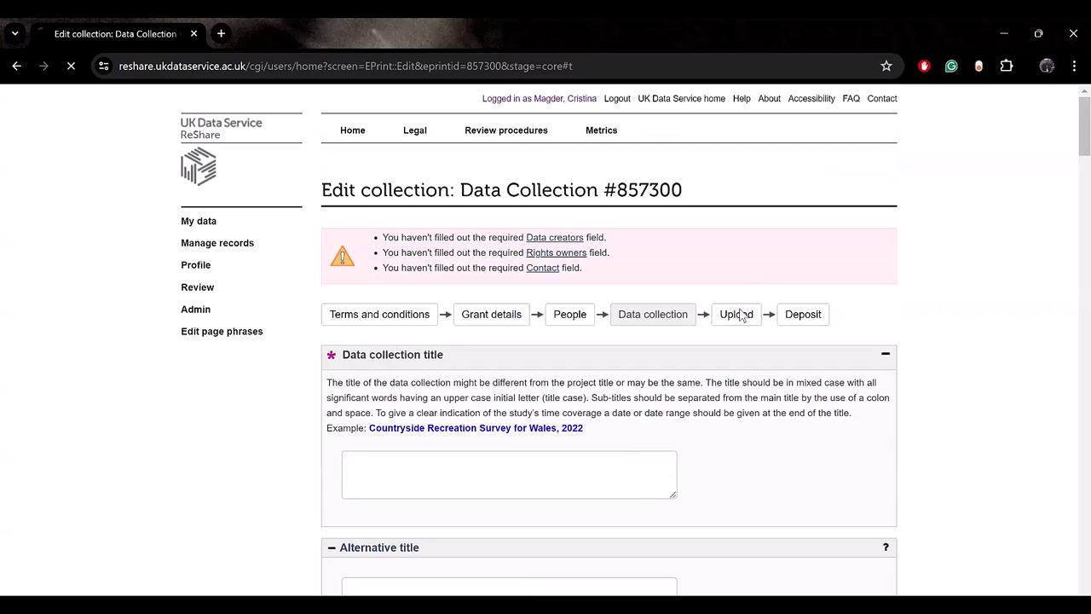
scroll(742, 316, down, 2)
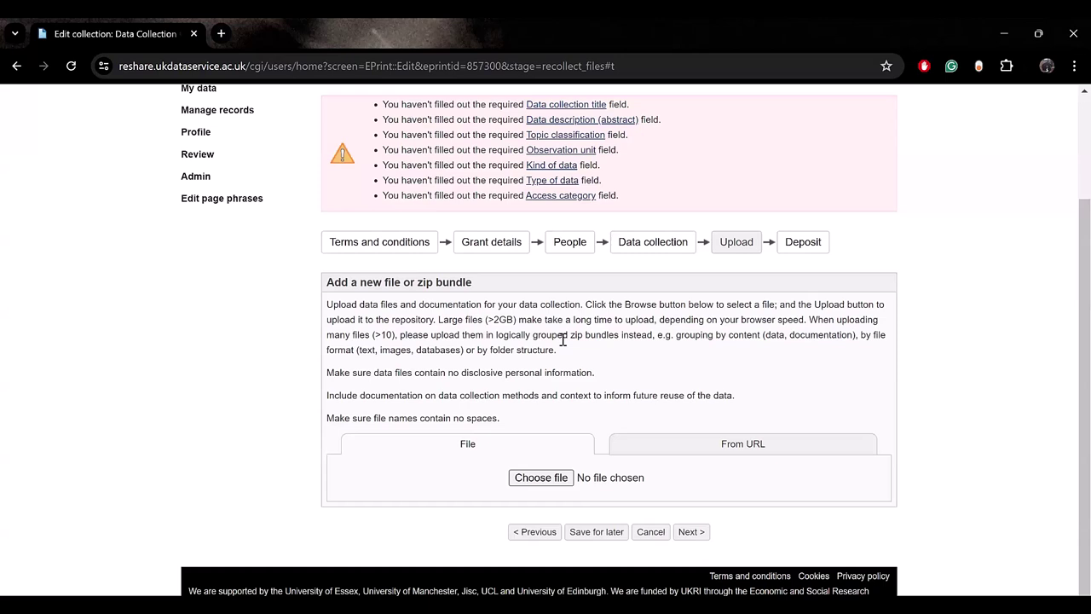
Step: Open the Deposit stage and review the missing-field warnings, the submission confirmation statements and the deposit options
click(801, 250)
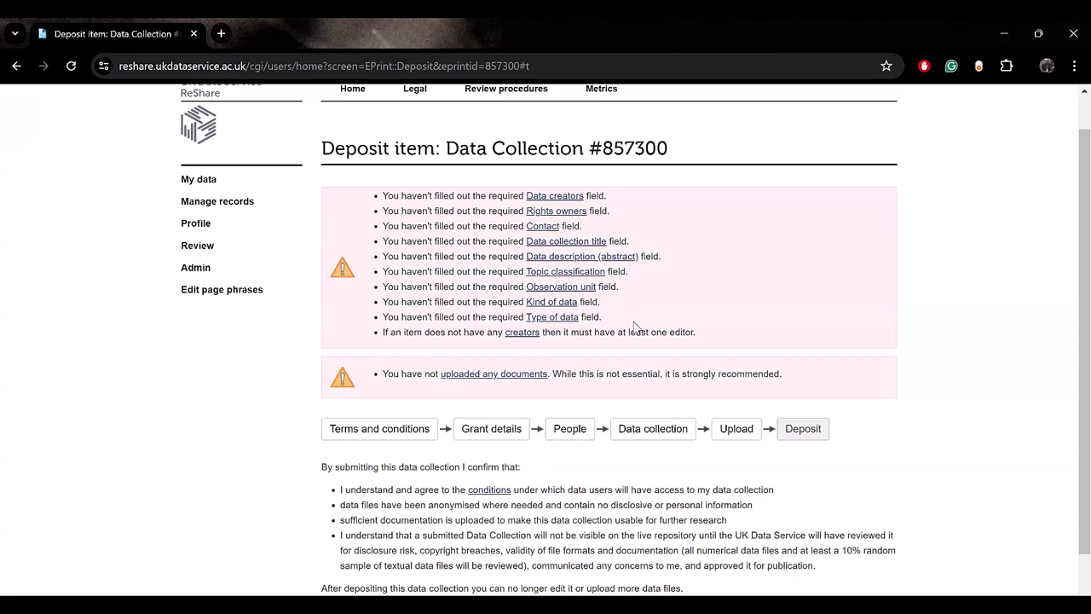
scroll(635, 326, down, 2)
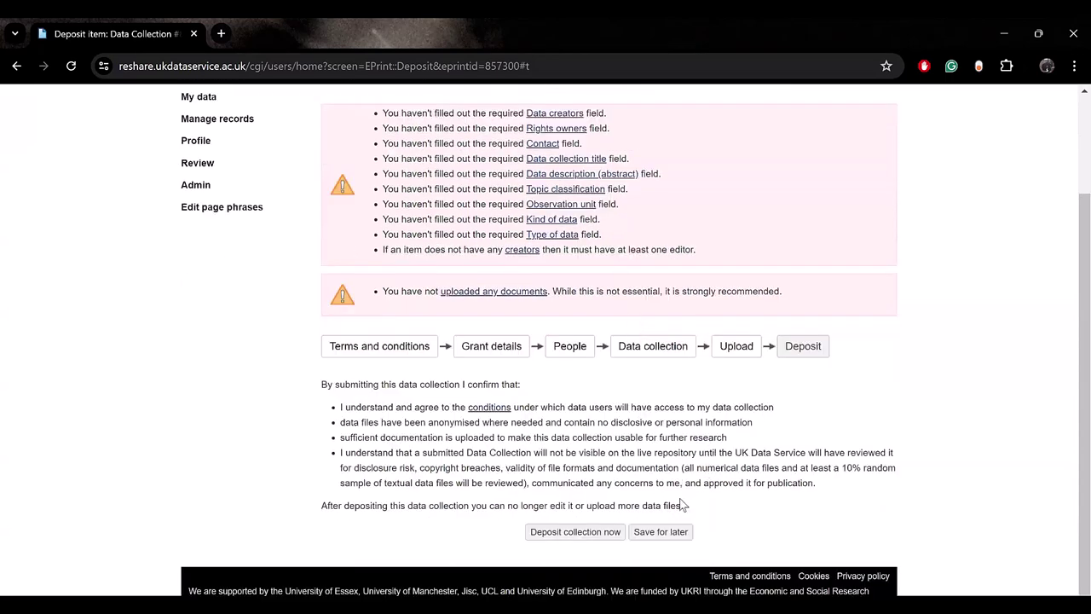